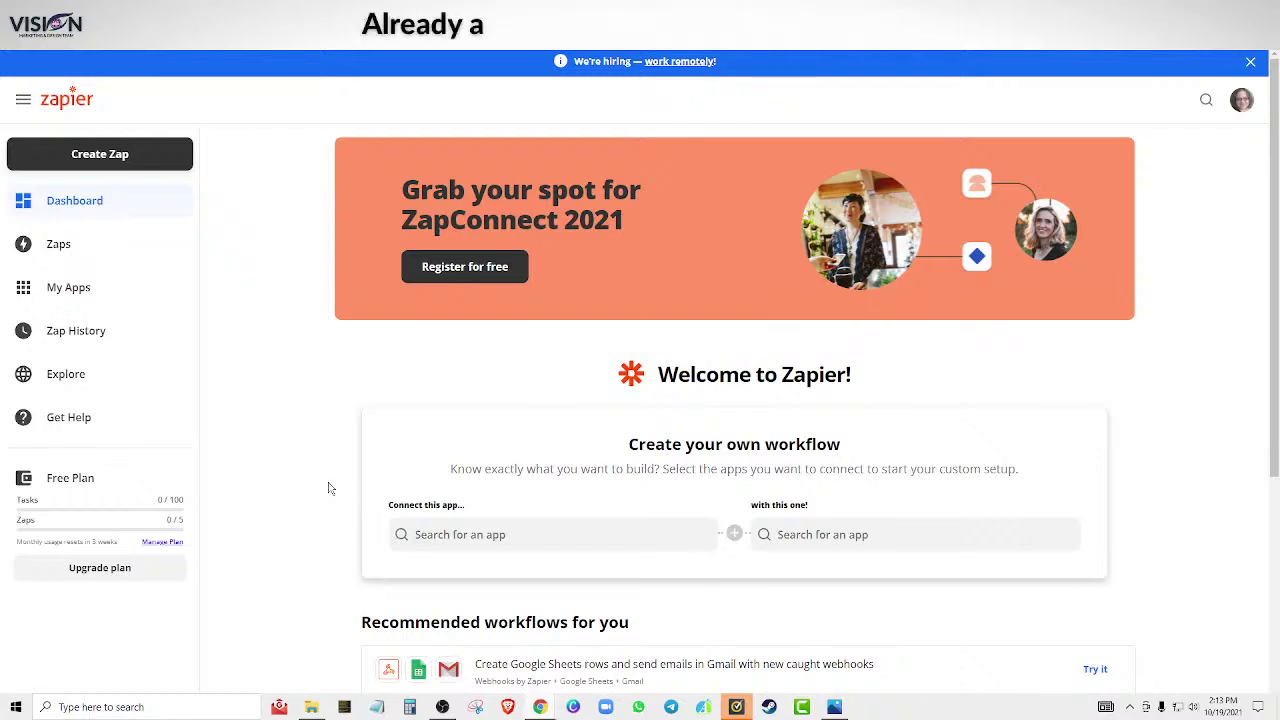
{"action": "scroll", "coordinate": [345, 480], "scroll_direction": "down", "scroll_amount": 2}
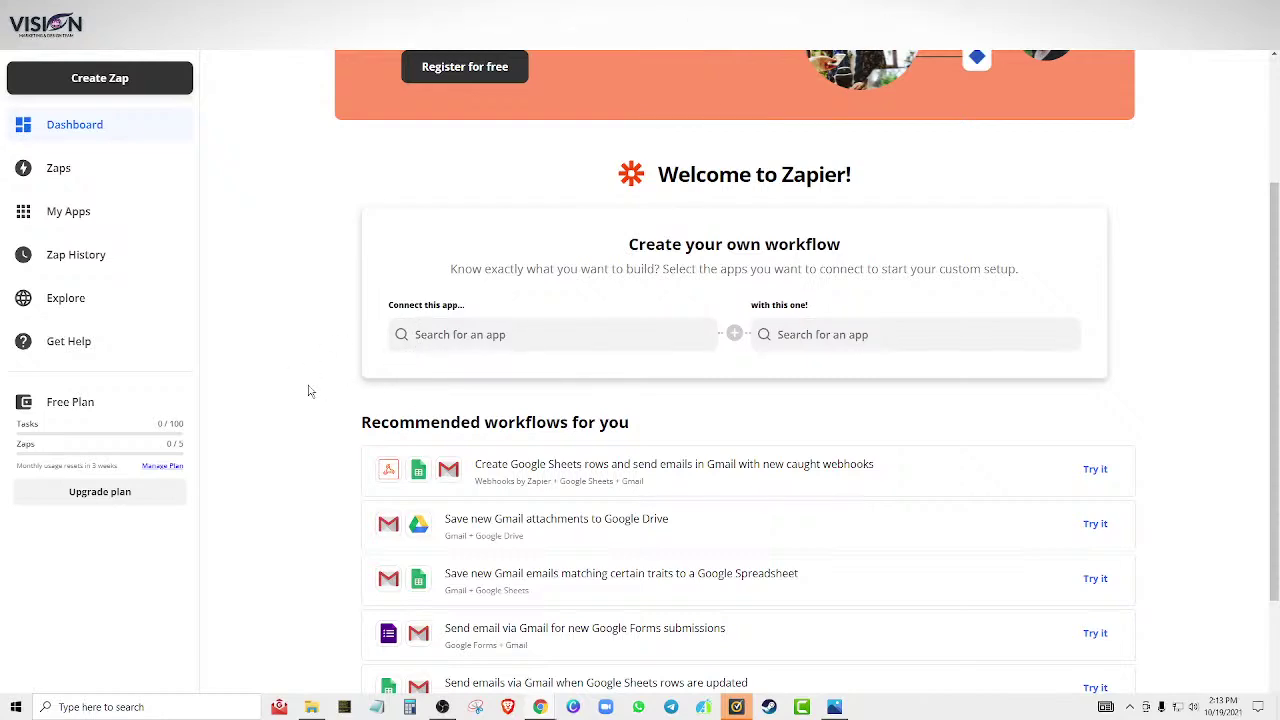
{"action": "scroll", "coordinate": [305, 395], "scroll_direction": "up", "scroll_amount": 1}
{"action": "scroll", "coordinate": [286, 396], "scroll_direction": "up", "scroll_amount": 1}
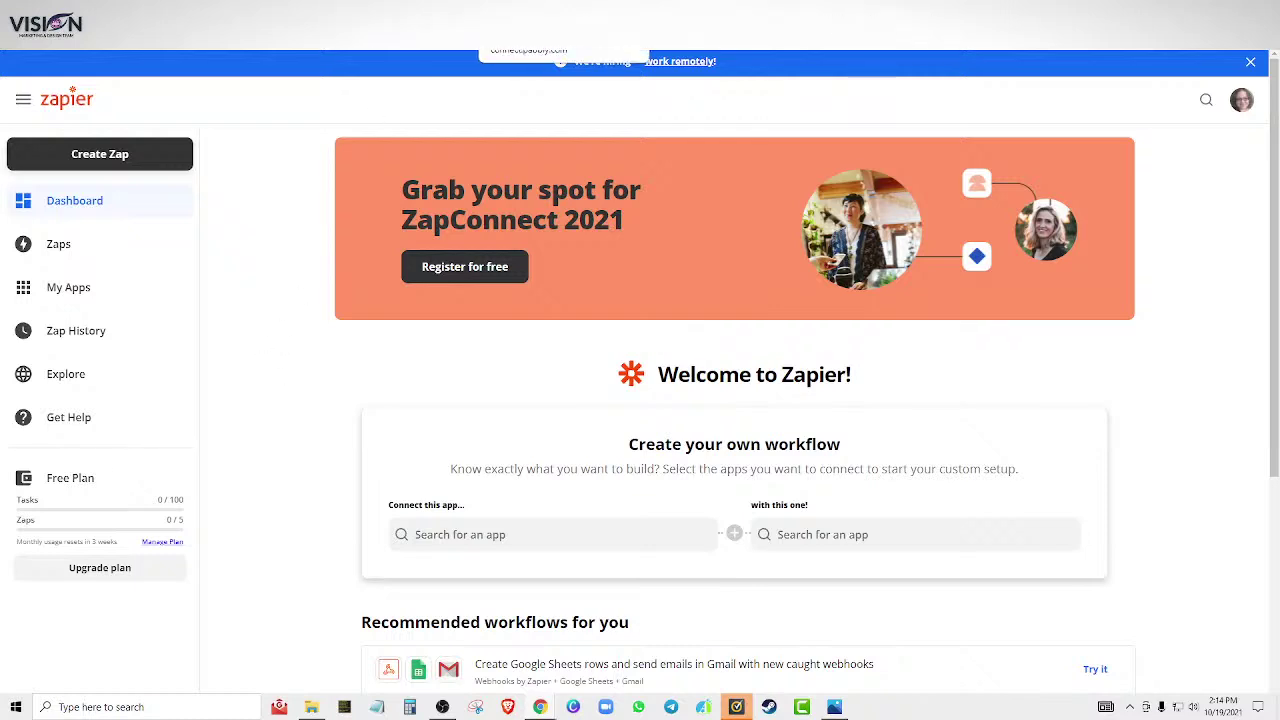
{"action": "key", "text": "ctrl+Tab"}
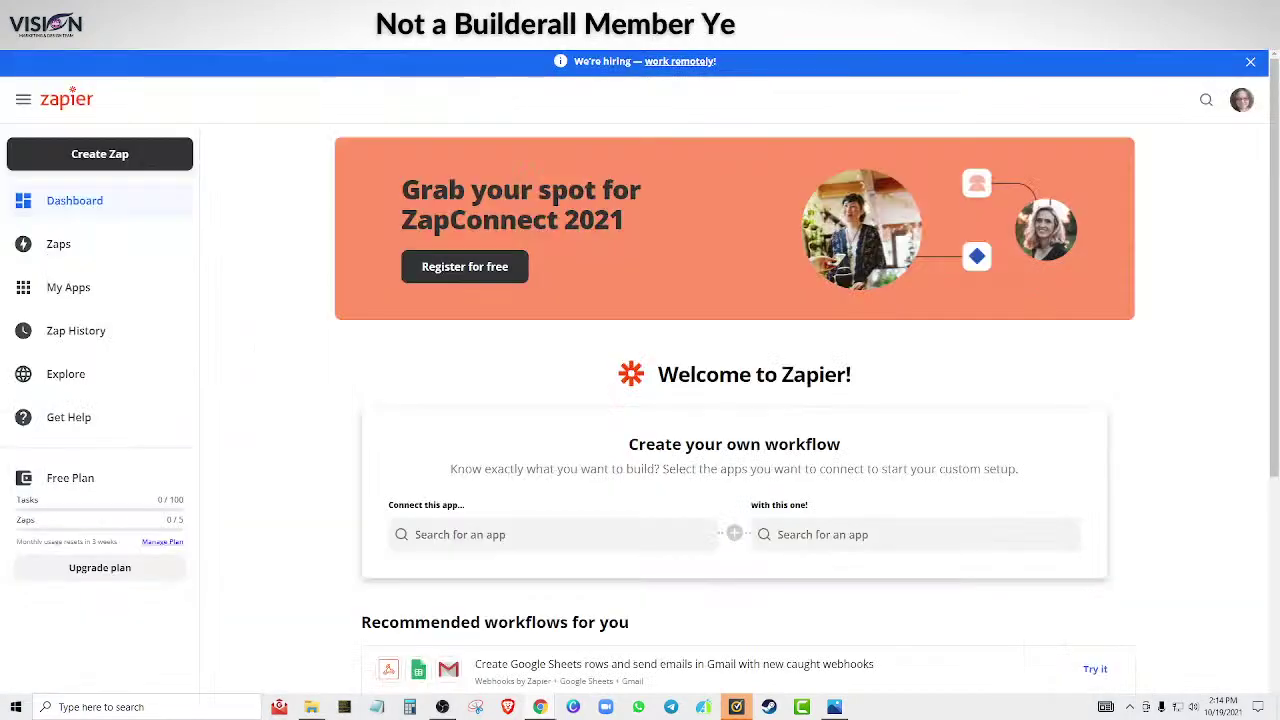
Open the plan upgrade page and review the prices, task limits and features of the available plans
{"action": "left_click", "coordinate": [100, 567]}
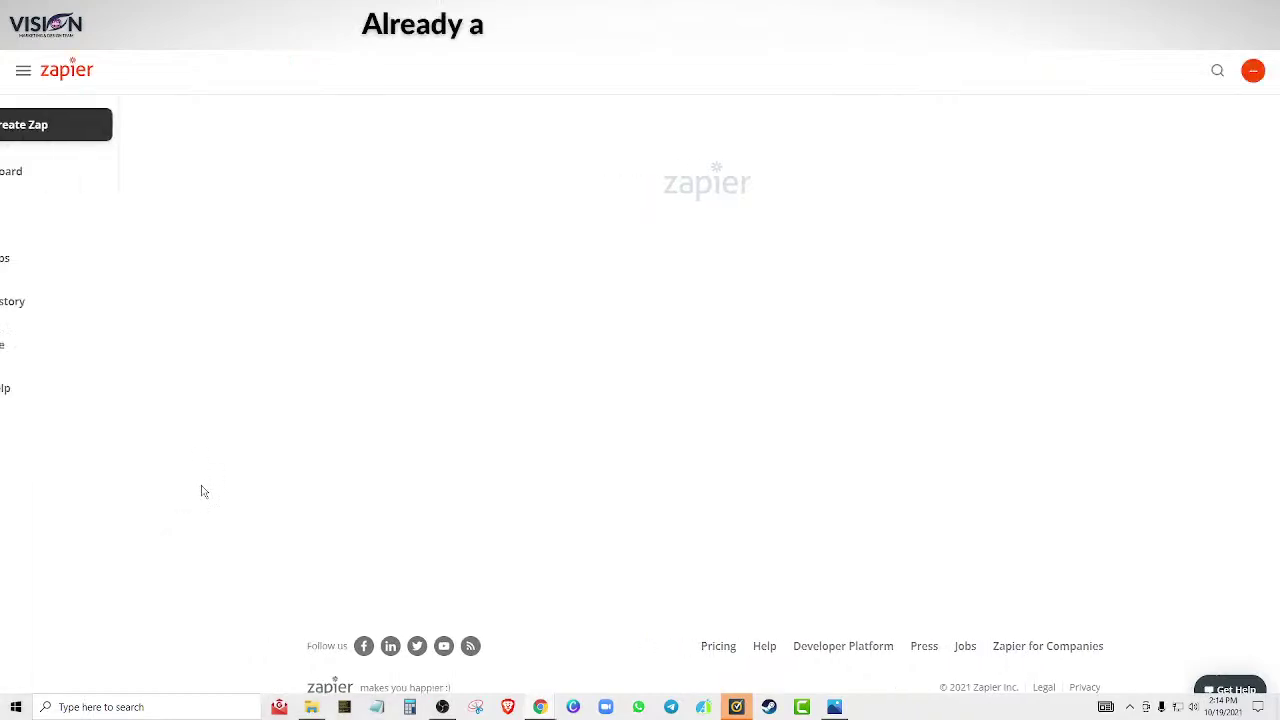
{"action": "scroll", "coordinate": [437, 346], "scroll_direction": "down", "scroll_amount": 5}
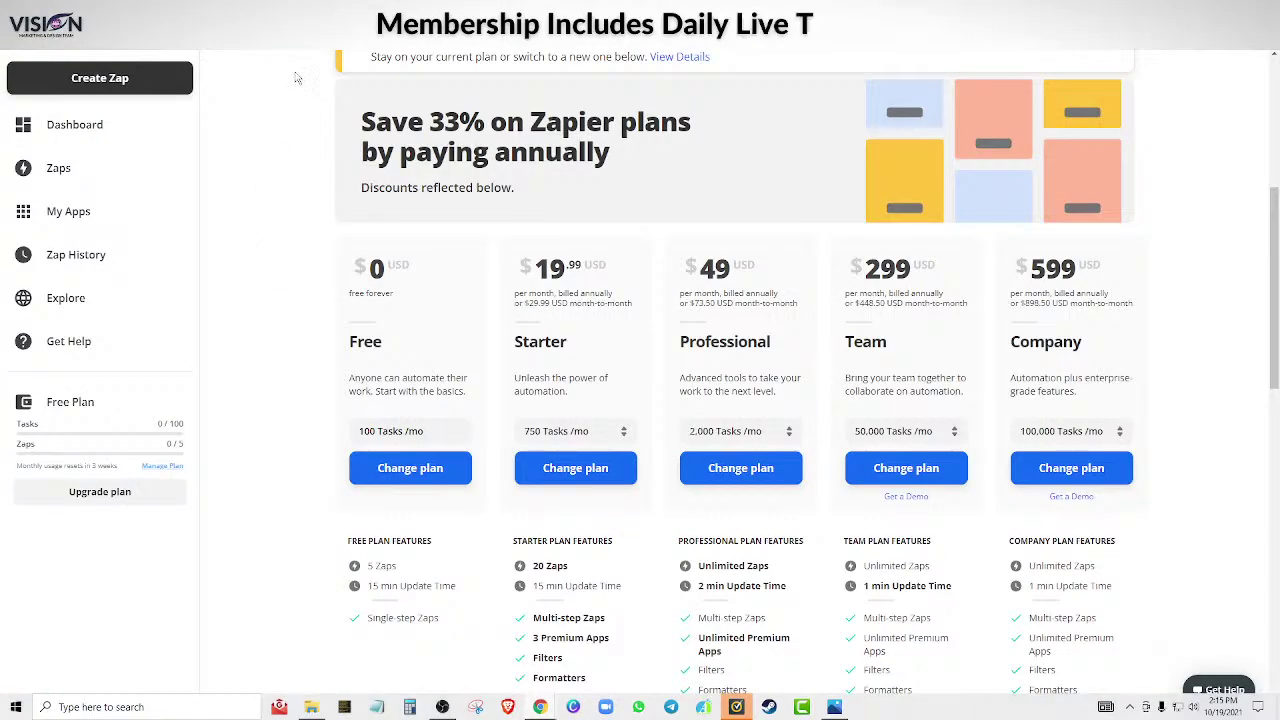
{"action": "left_click", "coordinate": [153, 488]}
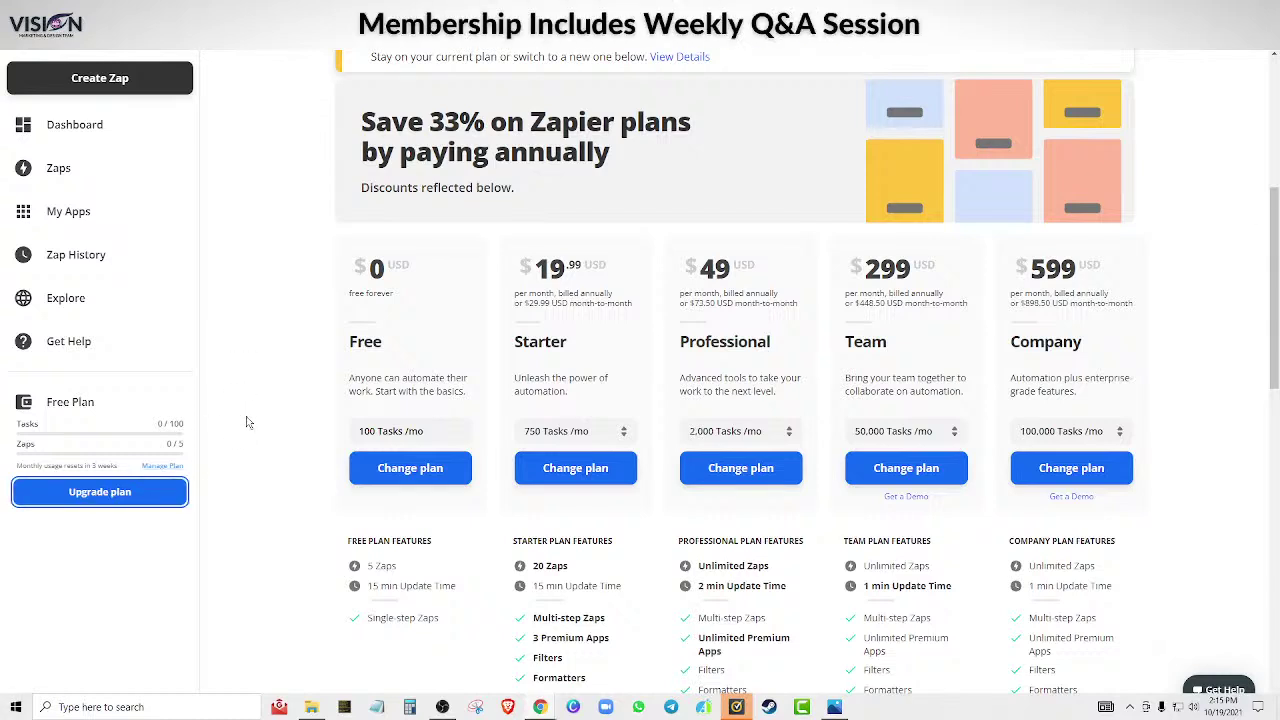
{"action": "scroll", "coordinate": [249, 537], "scroll_direction": "up", "scroll_amount": 1}
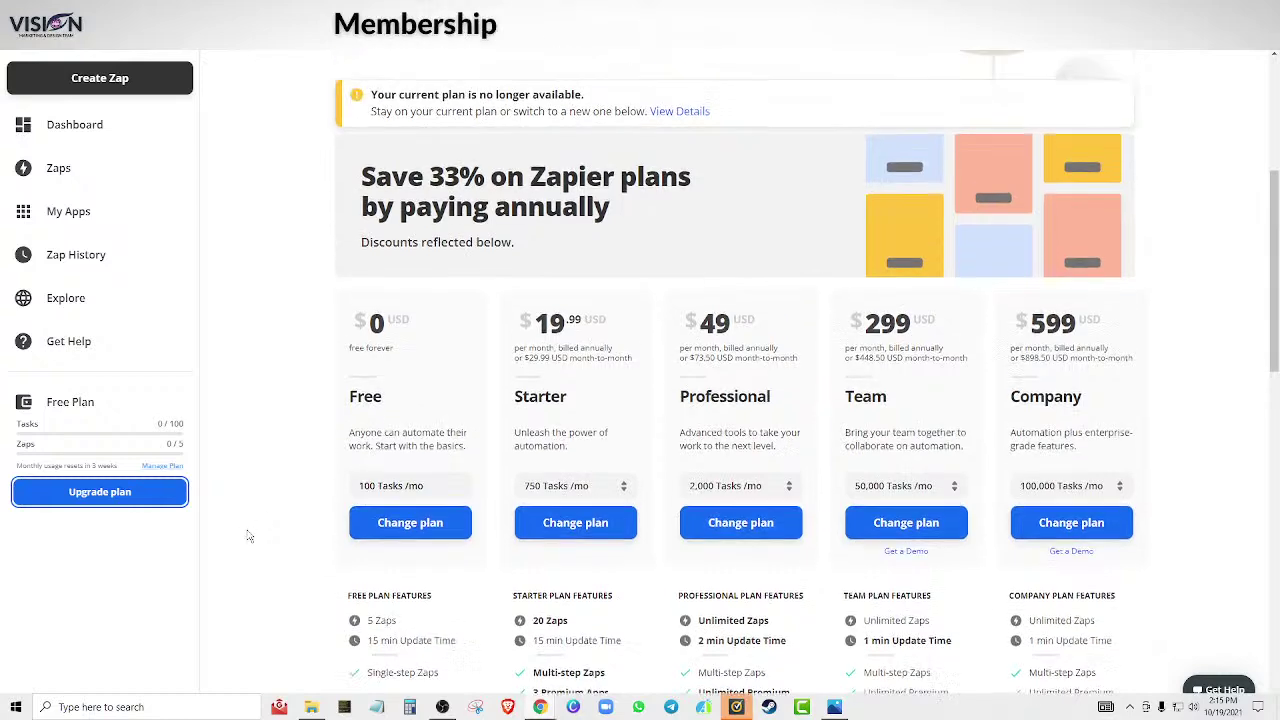
{"action": "scroll", "coordinate": [240, 530], "scroll_direction": "up", "scroll_amount": 5}
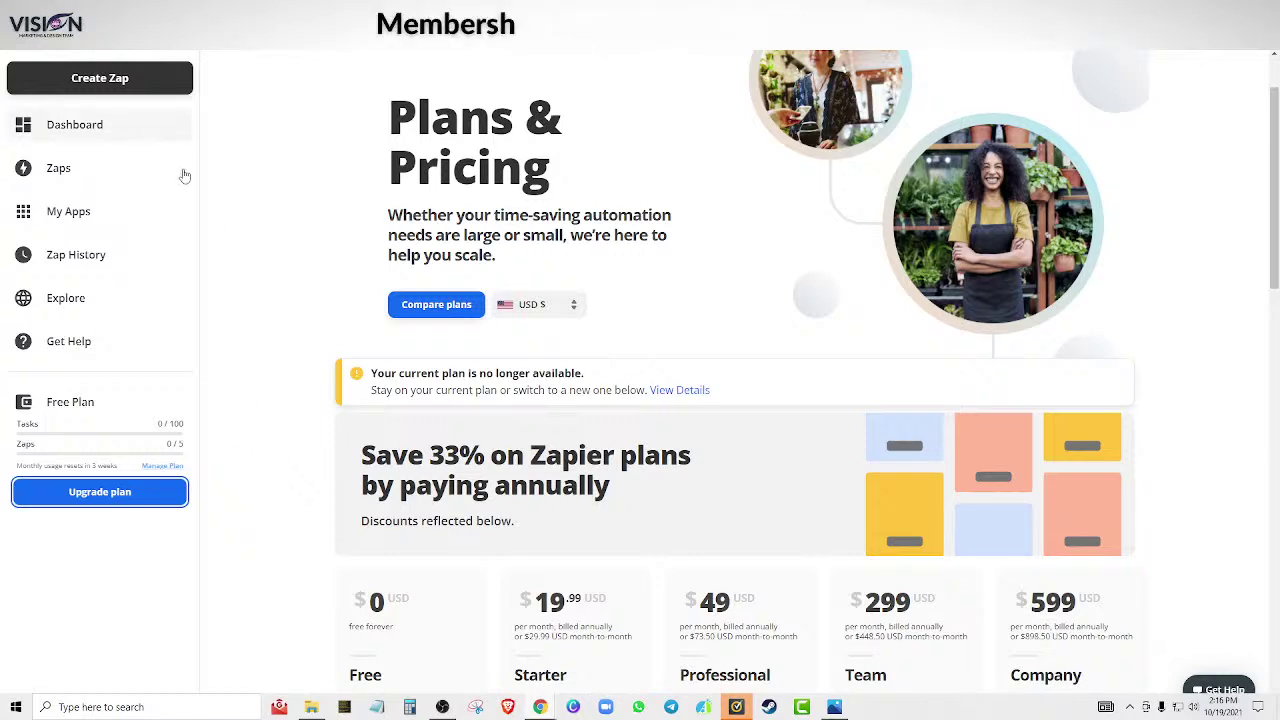
{"action": "scroll", "coordinate": [266, 440], "scroll_direction": "up", "scroll_amount": 2}
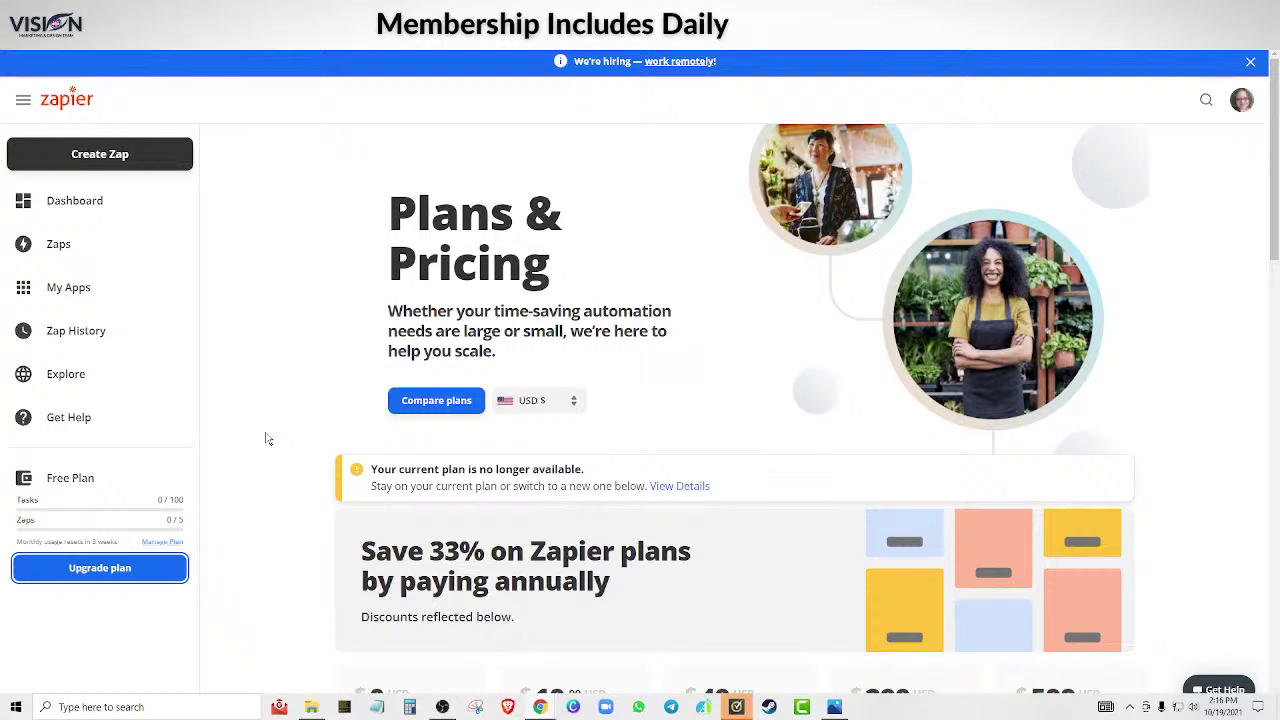
Create a new Zap and choose YouTube as its trigger app
{"action": "left_click", "coordinate": [82, 148]}
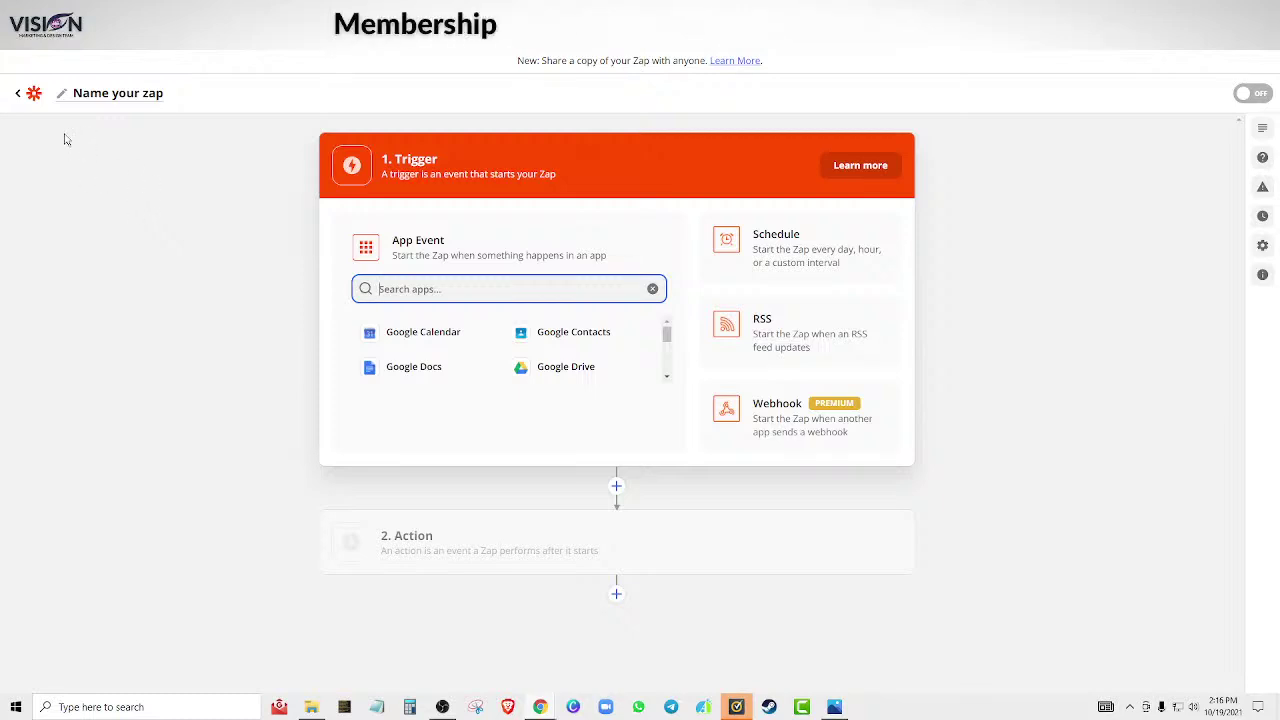
{"action": "left_click", "coordinate": [15, 96]}
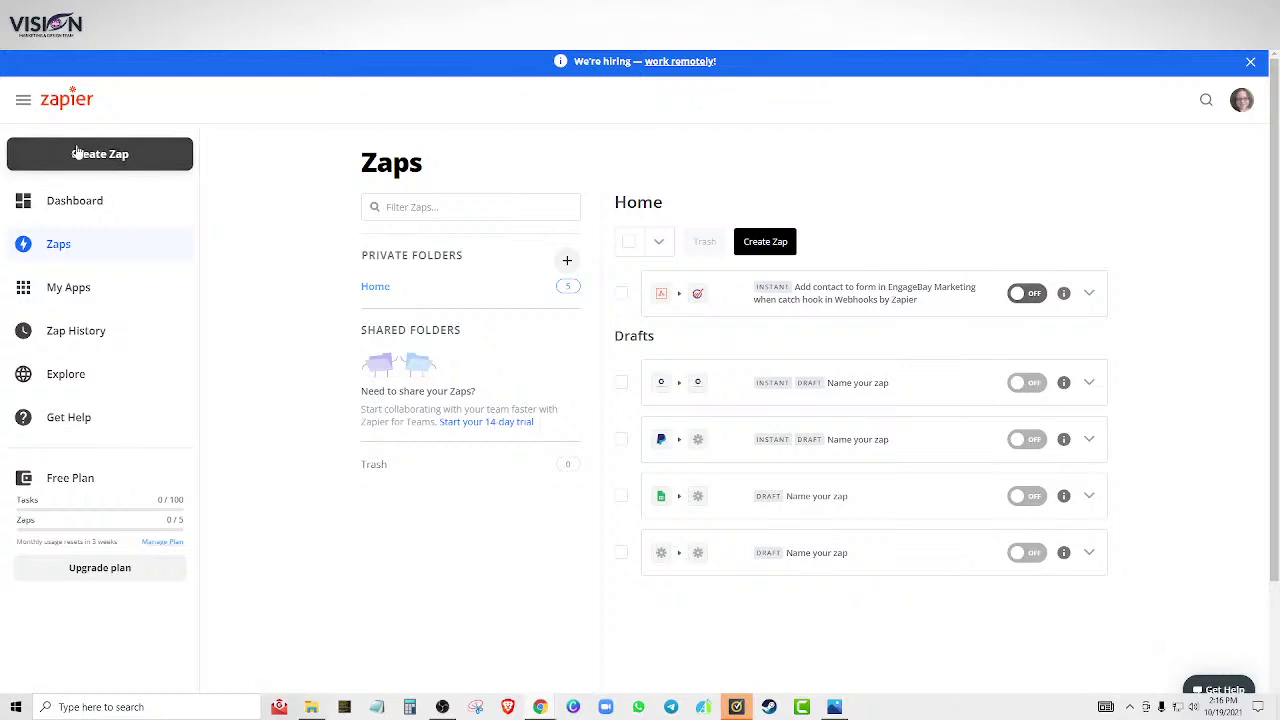
{"action": "left_click", "coordinate": [77, 152]}
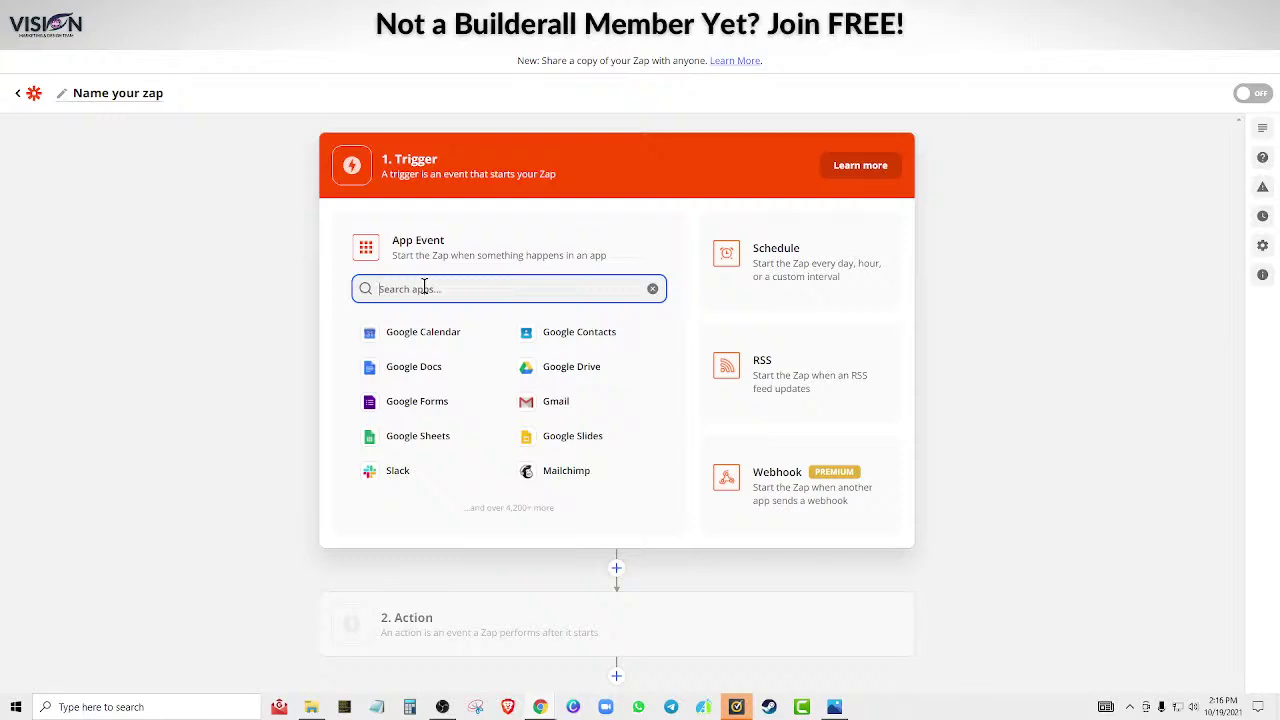
{"action": "type", "text": "YOutubr"}
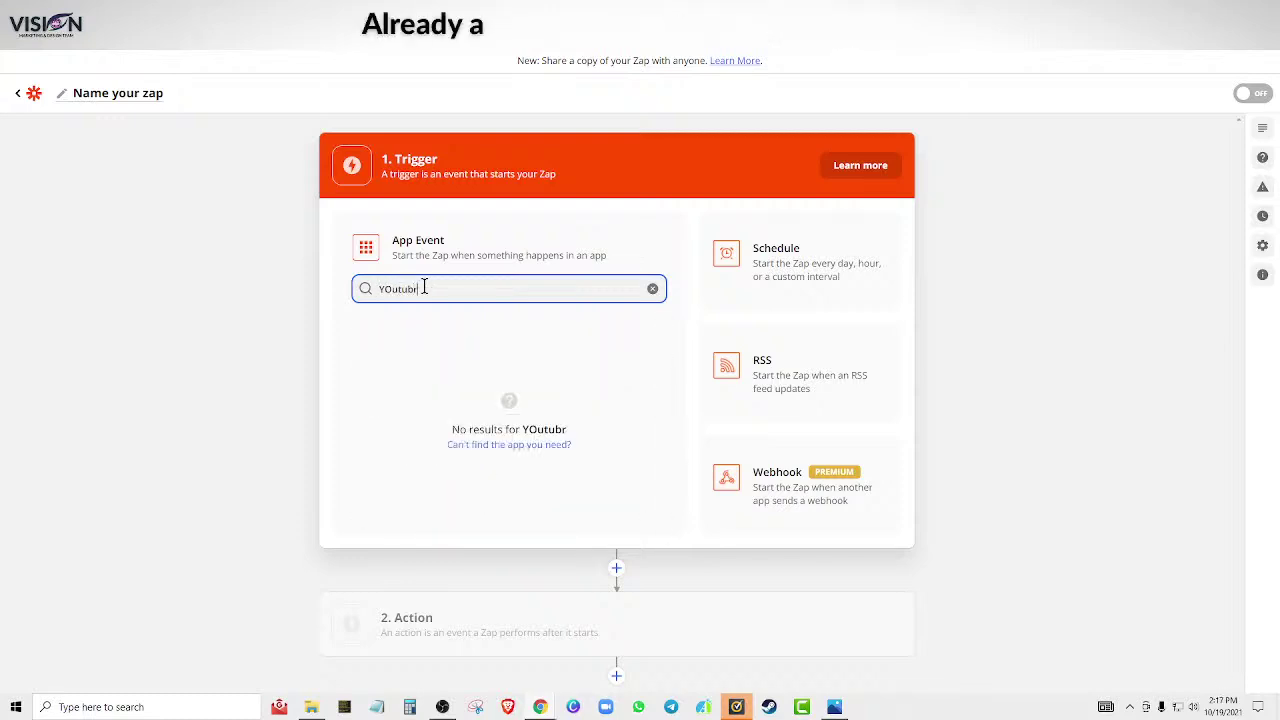
{"action": "key", "text": "BackSpace"}
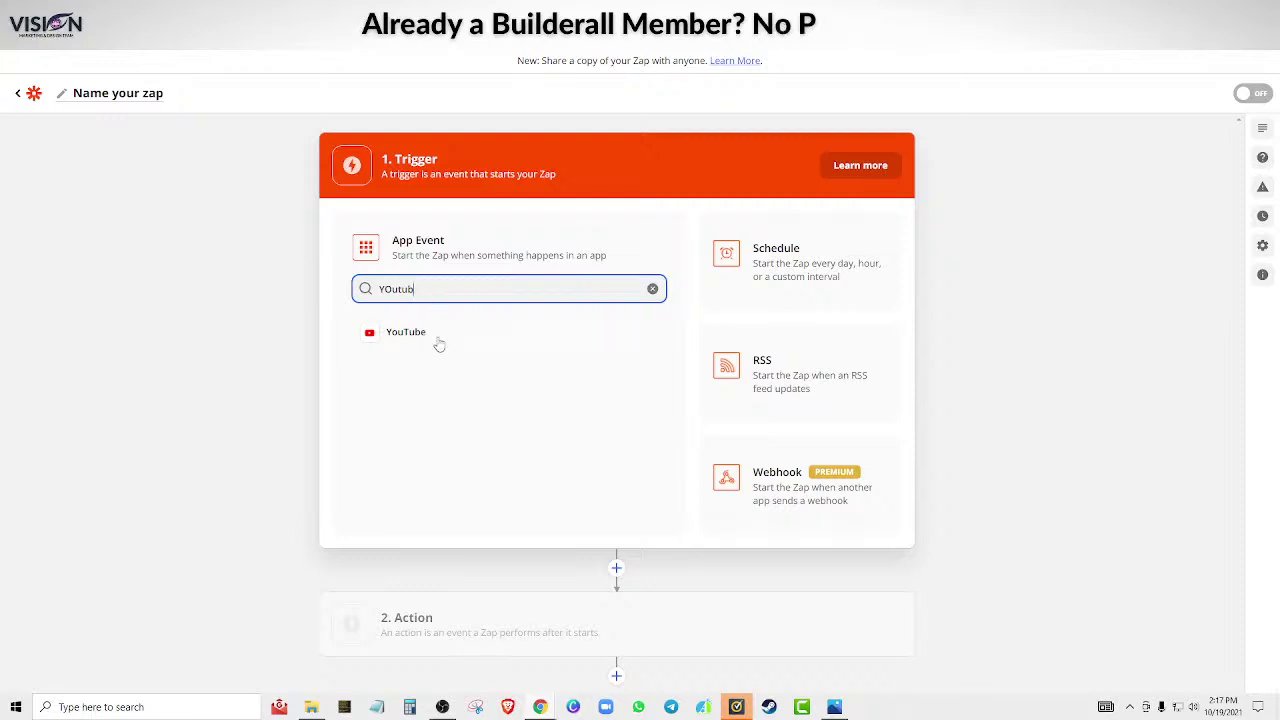
{"action": "left_click", "coordinate": [437, 337]}
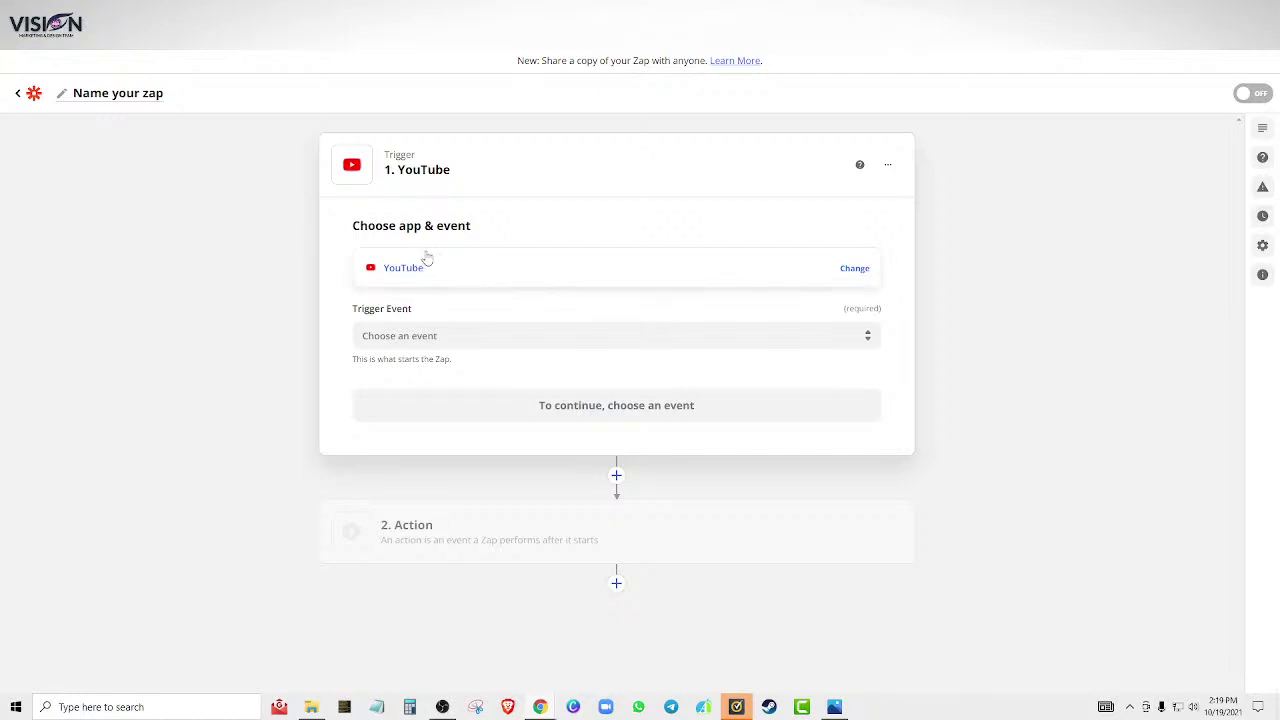
Set the trigger event to New Video In Channel and continue to the account selection
{"action": "left_click", "coordinate": [460, 333]}
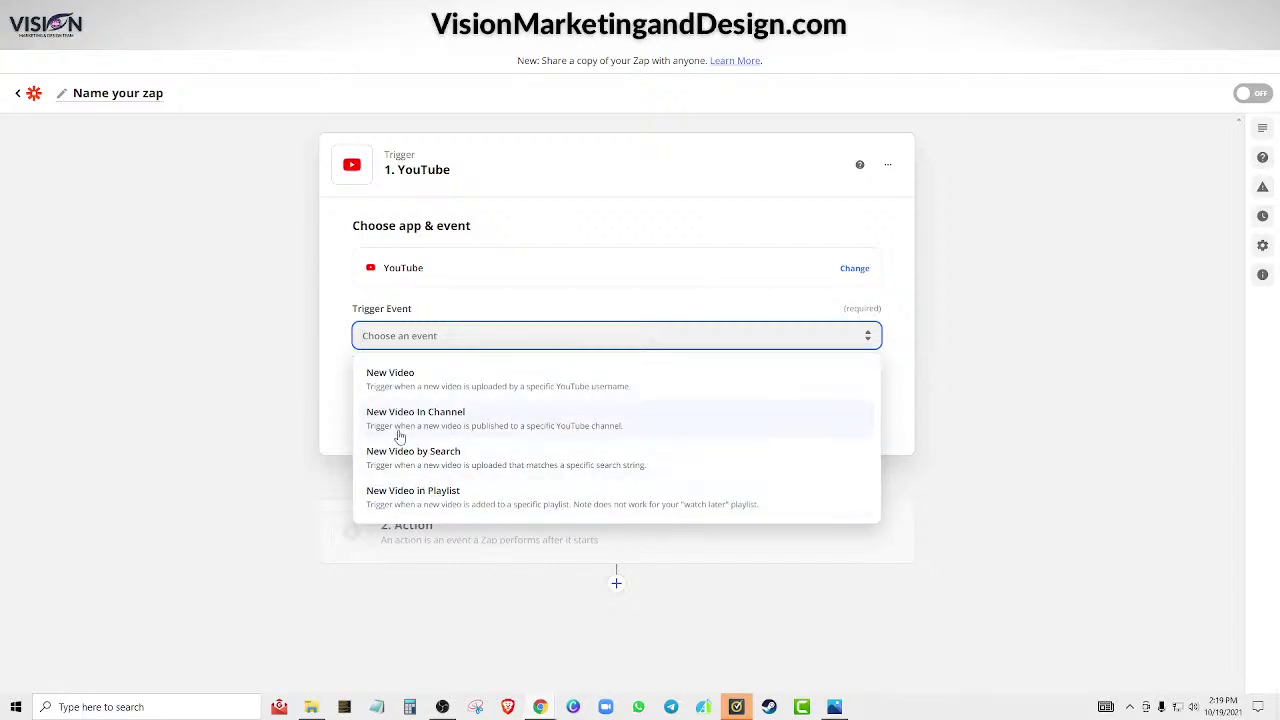
{"action": "left_click", "coordinate": [567, 420]}
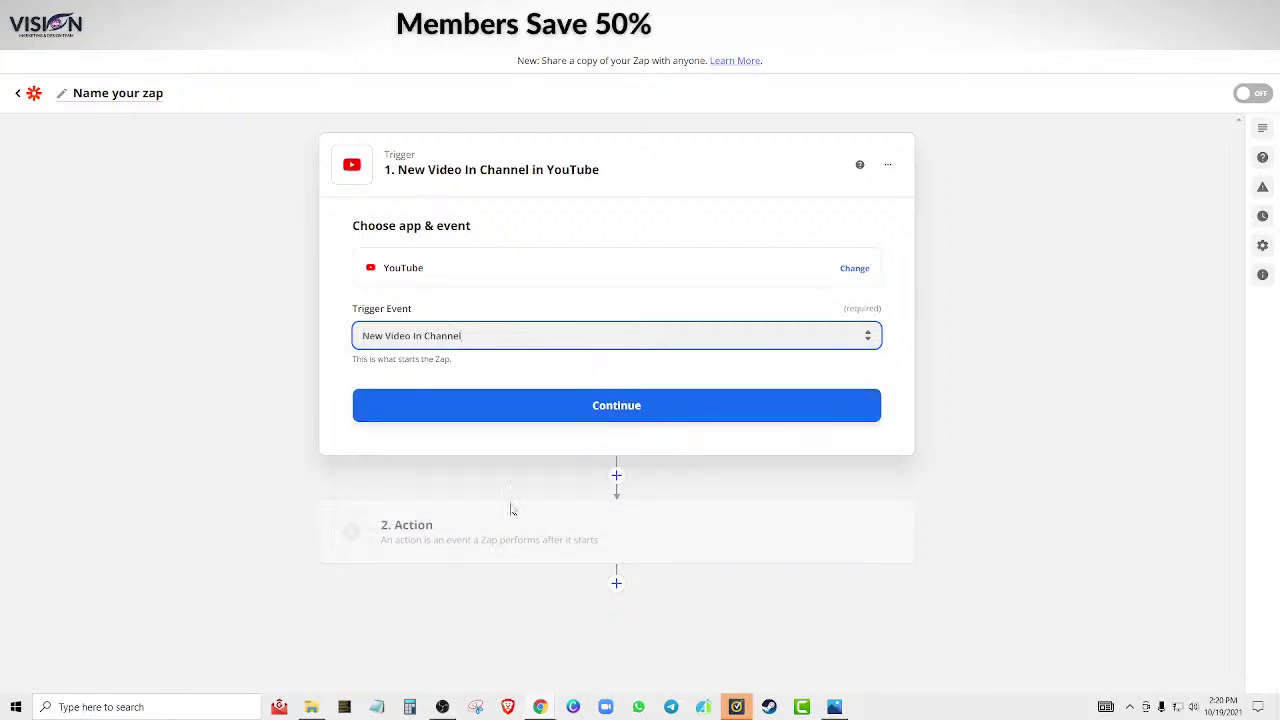
{"action": "left_click", "coordinate": [630, 410]}
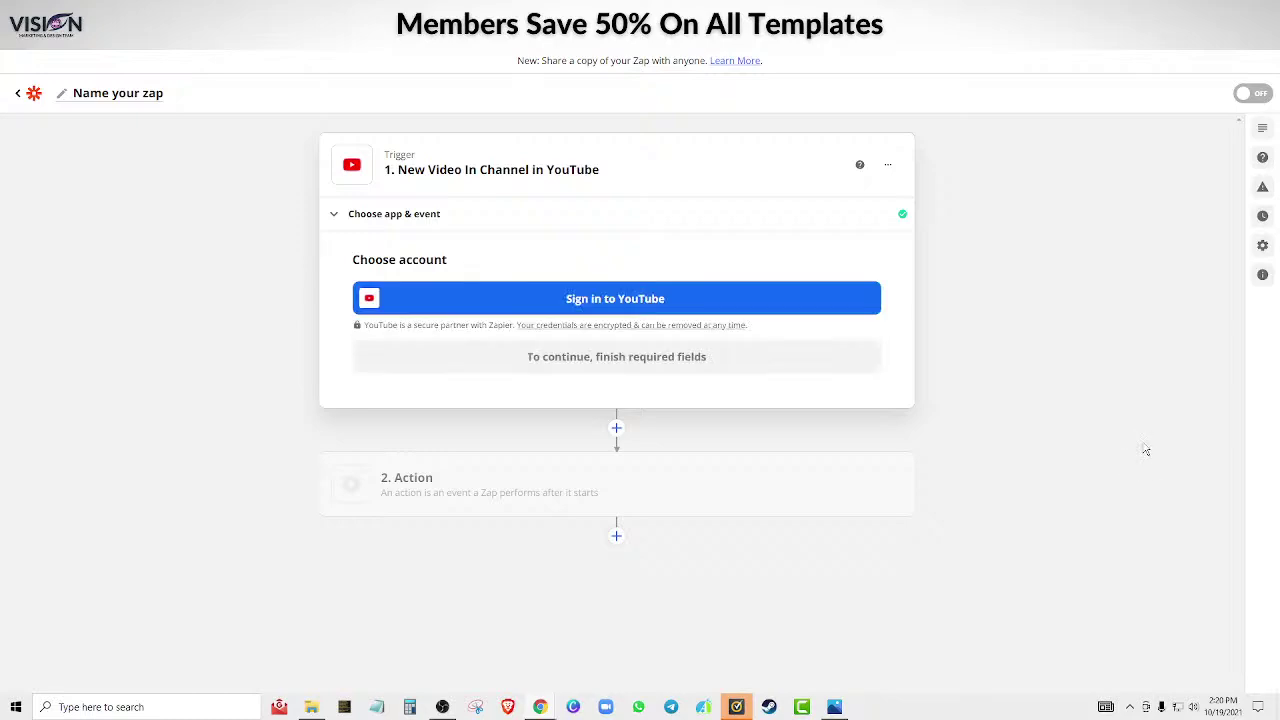
Connect the YouTube account by signing in with the personal Google account, allow Zapier access, and continue to the trigger setup
{"action": "left_click", "coordinate": [629, 302]}
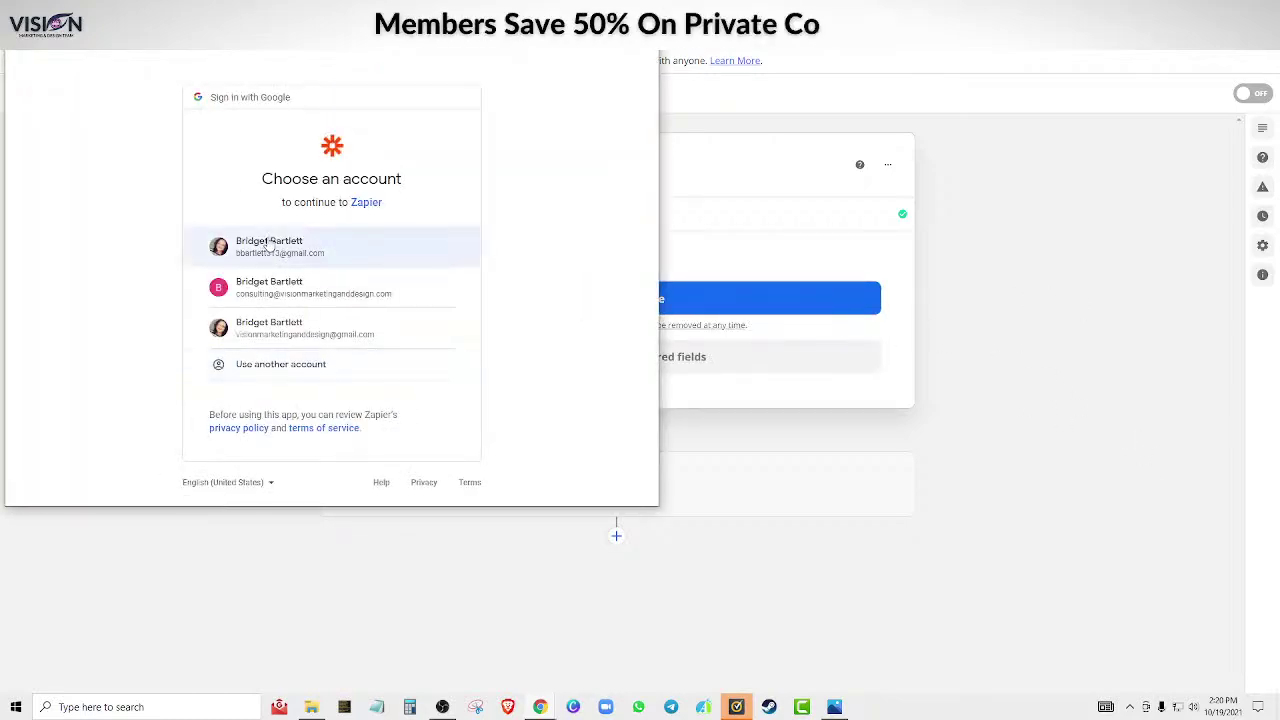
{"action": "left_click", "coordinate": [246, 246]}
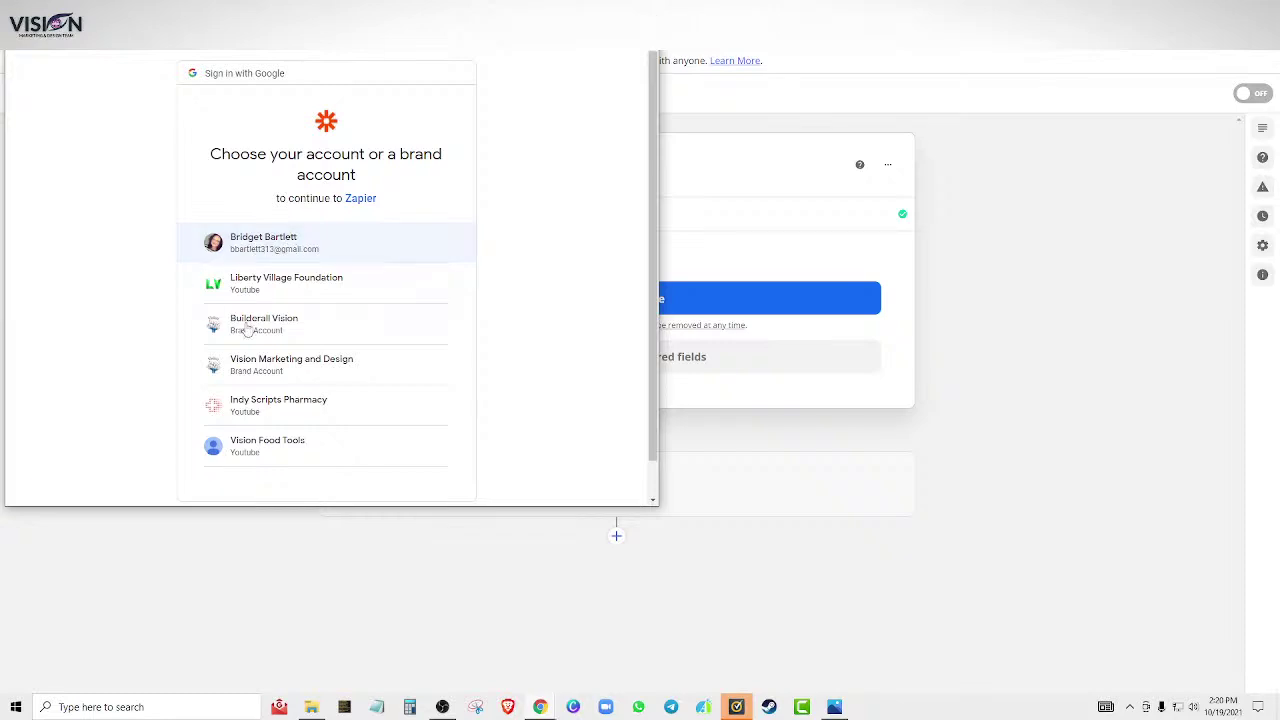
{"action": "left_click", "coordinate": [249, 237]}
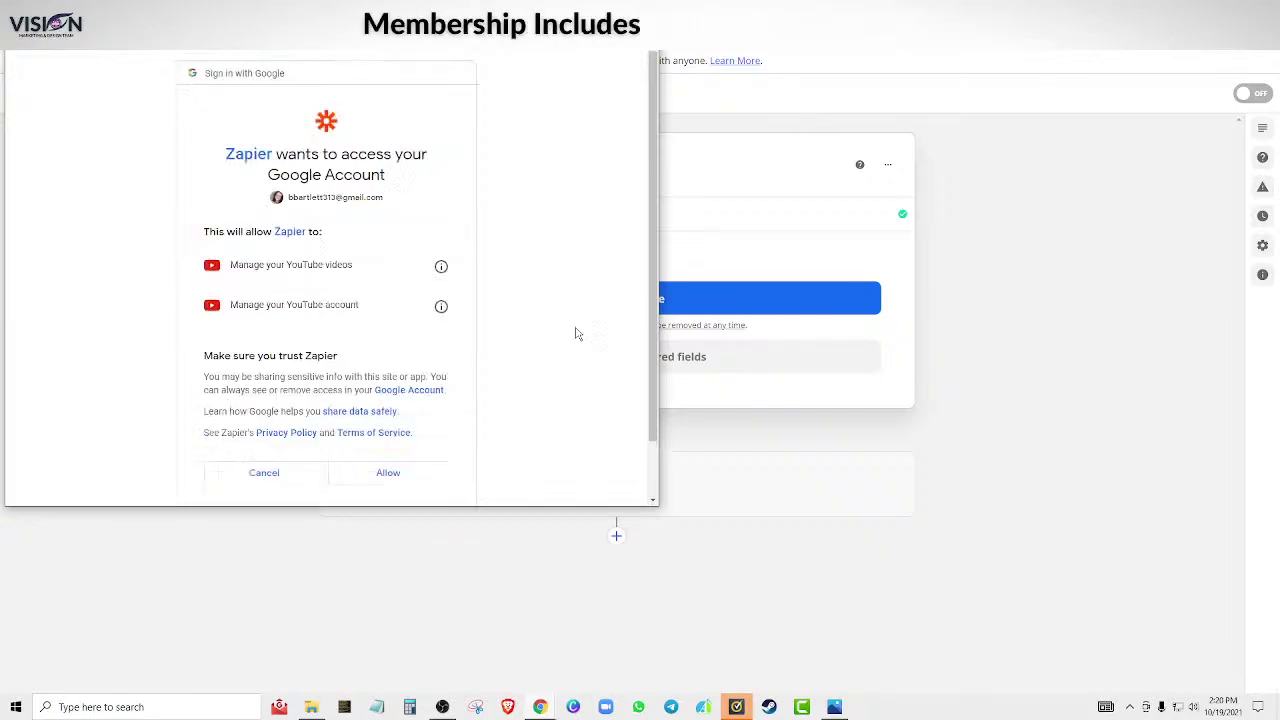
{"action": "left_click", "coordinate": [365, 478]}
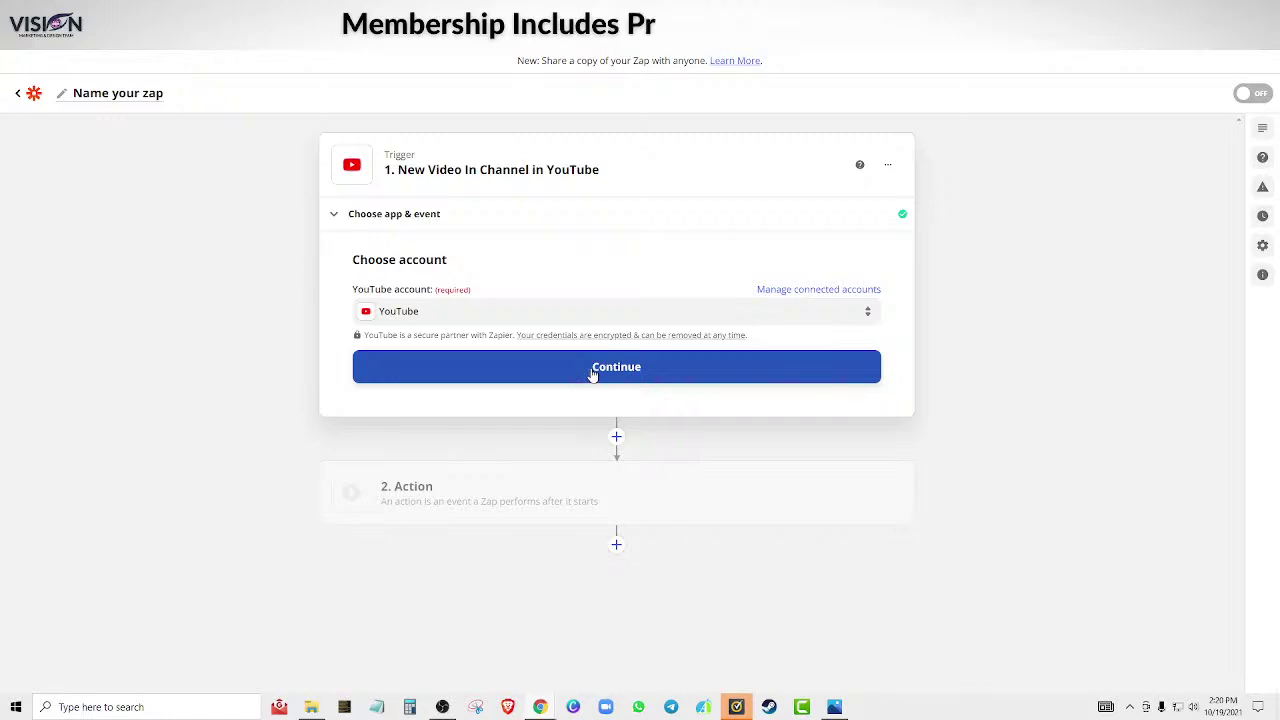
{"action": "left_click", "coordinate": [616, 370]}
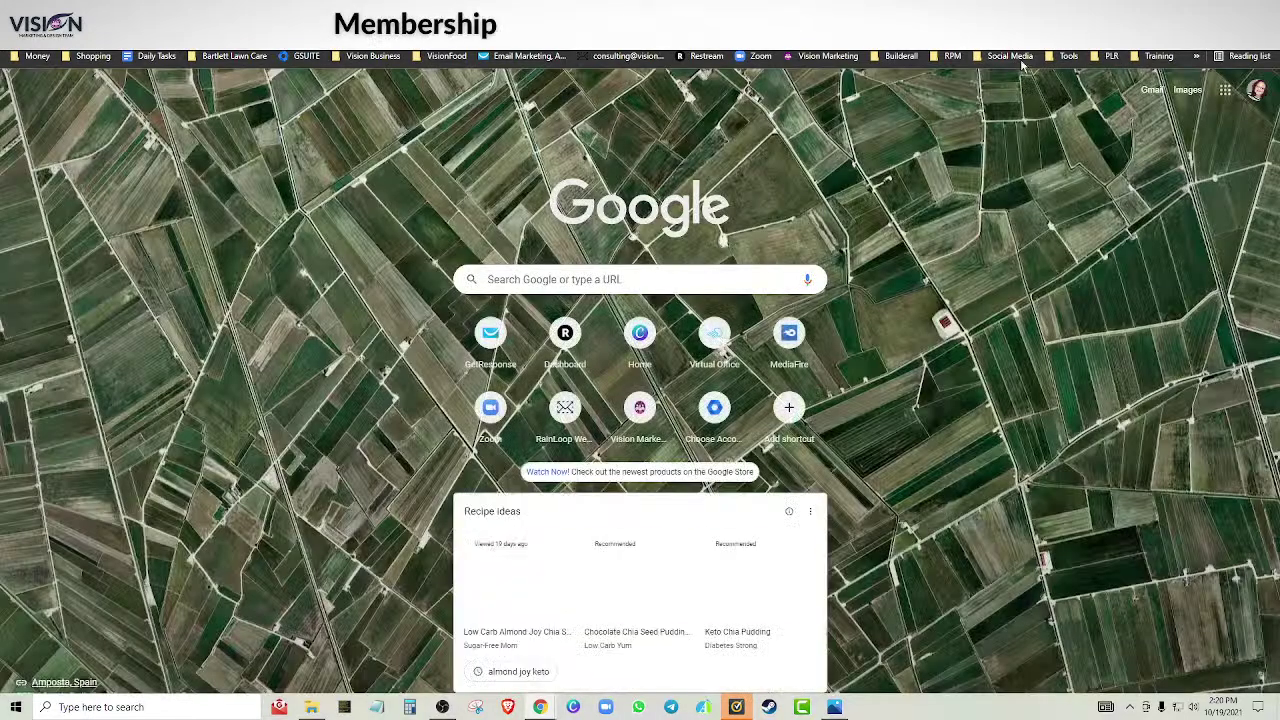
Open YouTube from the social media bookmarks and go to the account's own channel page
{"action": "left_click", "coordinate": [1022, 60]}
{"action": "left_click", "coordinate": [1010, 80]}
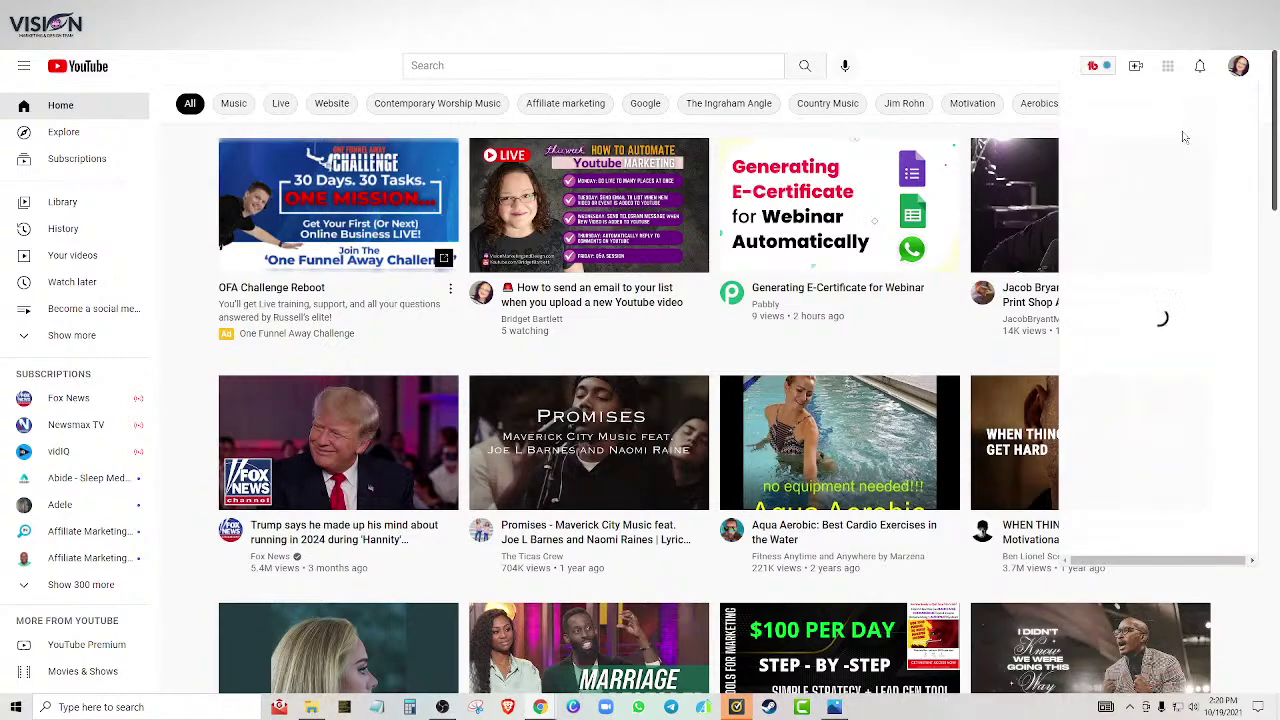
{"action": "left_click", "coordinate": [1120, 150]}
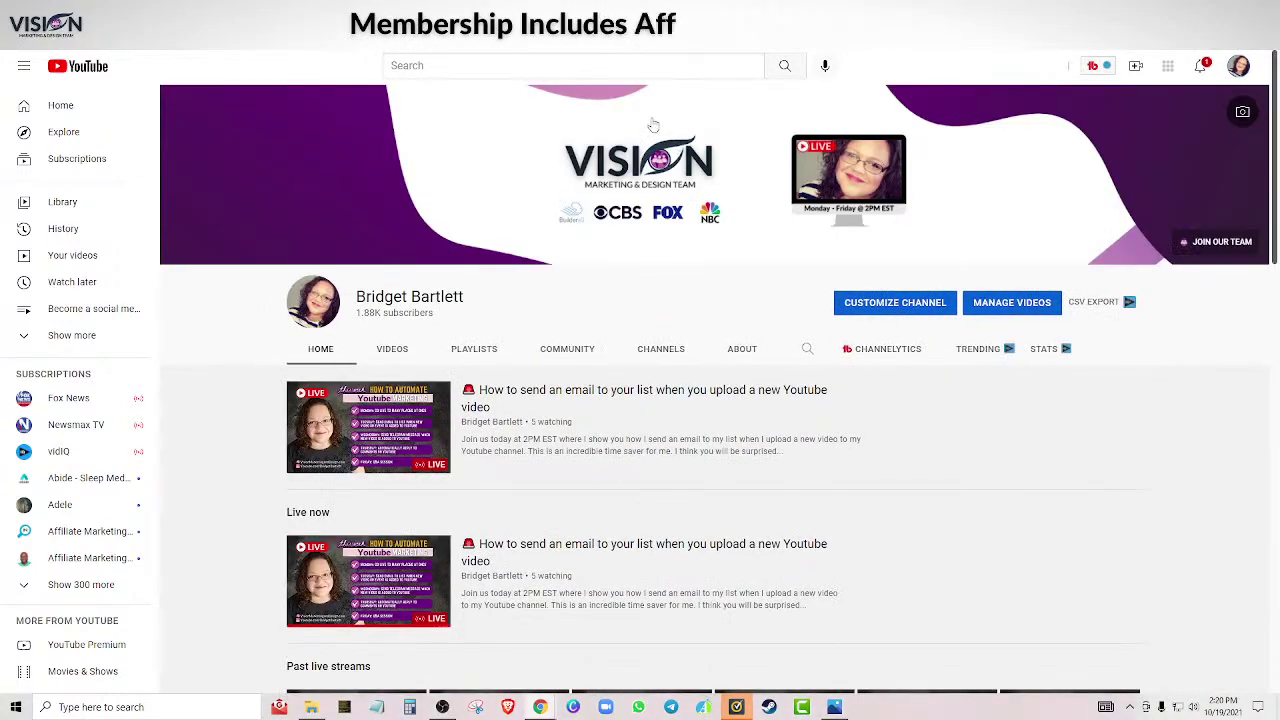
Dismiss the Norton update notice and bring the YouTube channel window back to the front
{"action": "mouse_move", "coordinate": [660, 15]}
{"action": "left_mouse_down"}
{"action": "mouse_move", "coordinate": [730, 285]}
{"action": "mouse_move", "coordinate": [671, 386]}
{"action": "mouse_move", "coordinate": [675, 371]}
{"action": "mouse_move", "coordinate": [654, 353]}
{"action": "mouse_move", "coordinate": [696, 383]}
{"action": "mouse_move", "coordinate": [665, 8]}
{"action": "mouse_move", "coordinate": [625, 10]}
{"action": "mouse_move", "coordinate": [660, 203]}
{"action": "mouse_move", "coordinate": [665, 5]}
{"action": "left_mouse_up"}
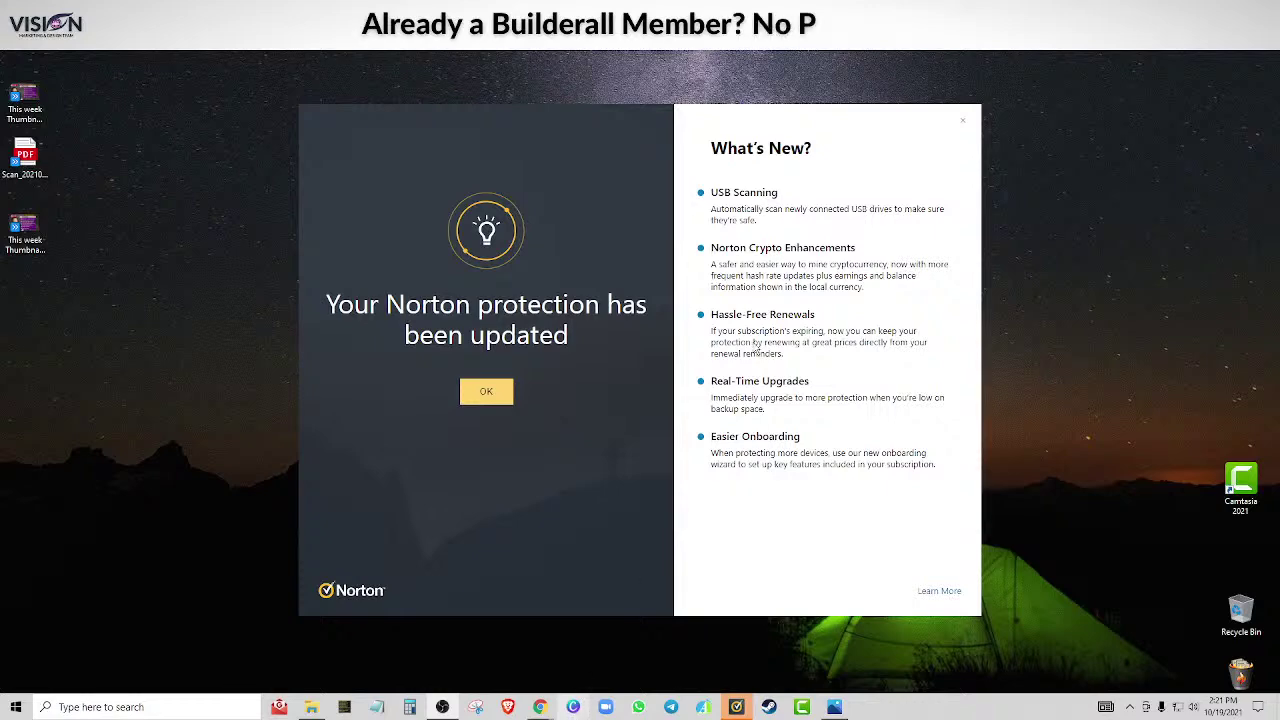
{"action": "left_click", "coordinate": [965, 126]}
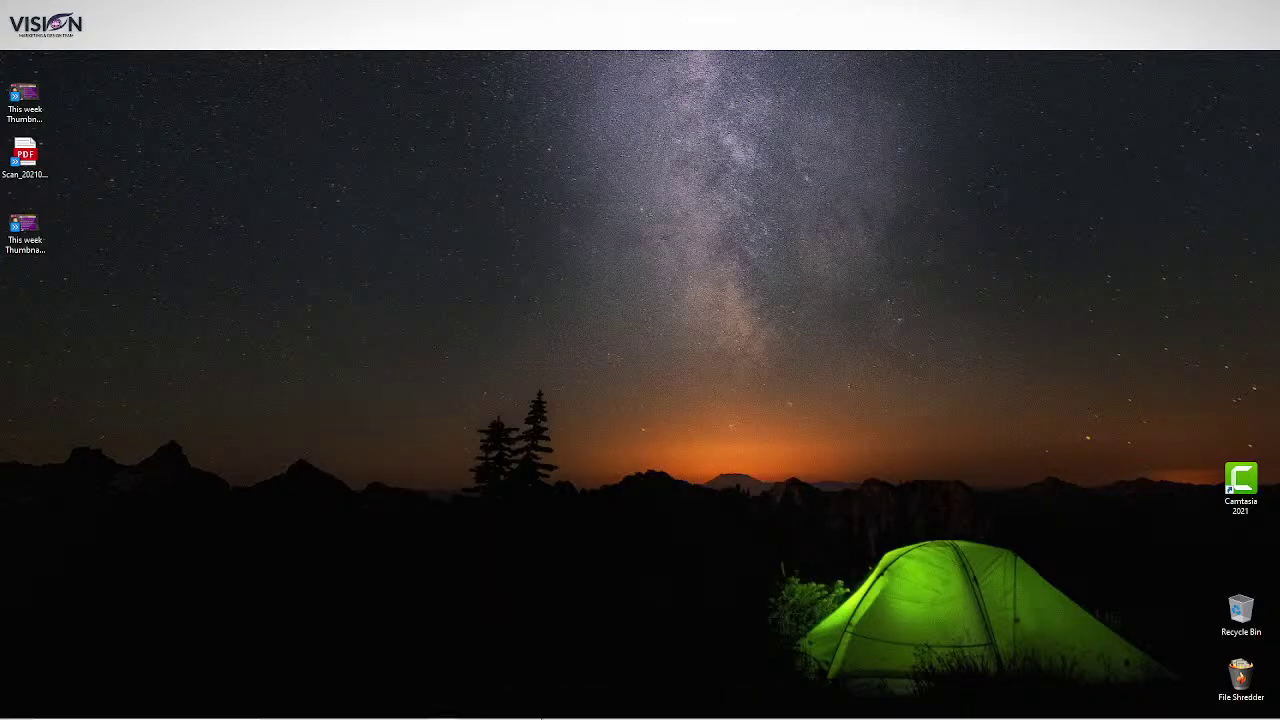
{"action": "mouse_move", "coordinate": [539, 710]}
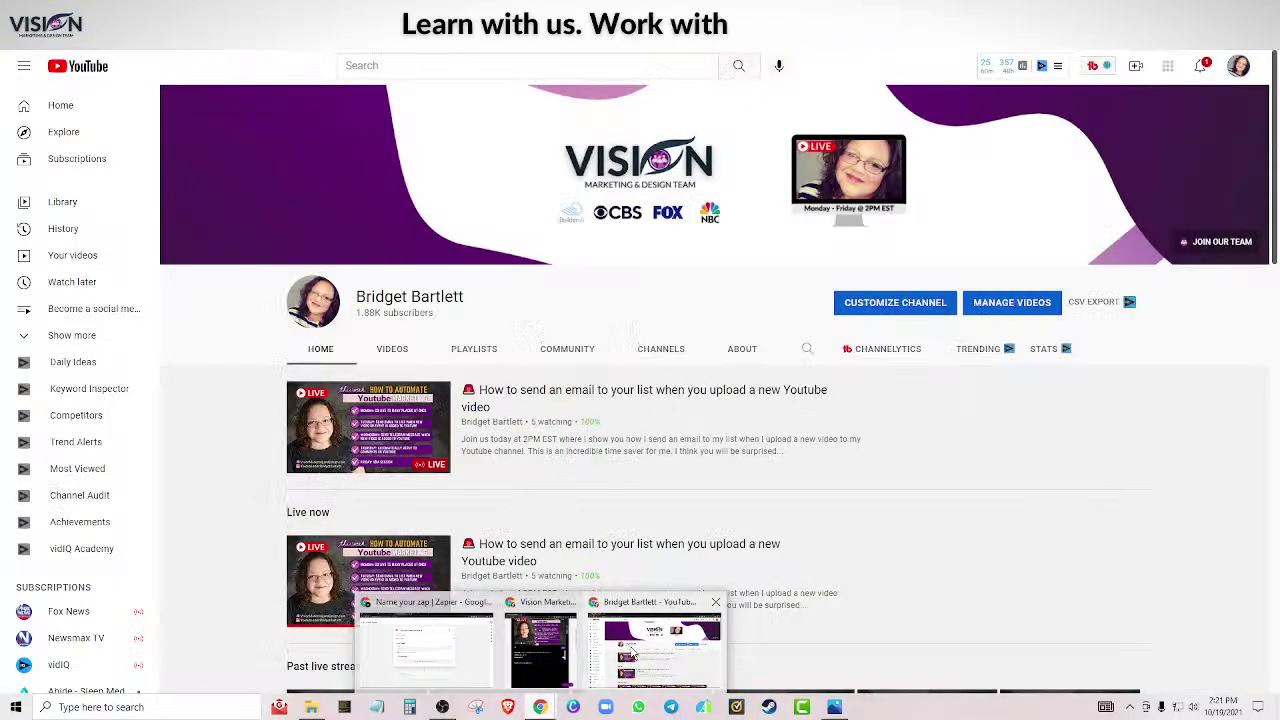
{"action": "left_click", "coordinate": [632, 658]}
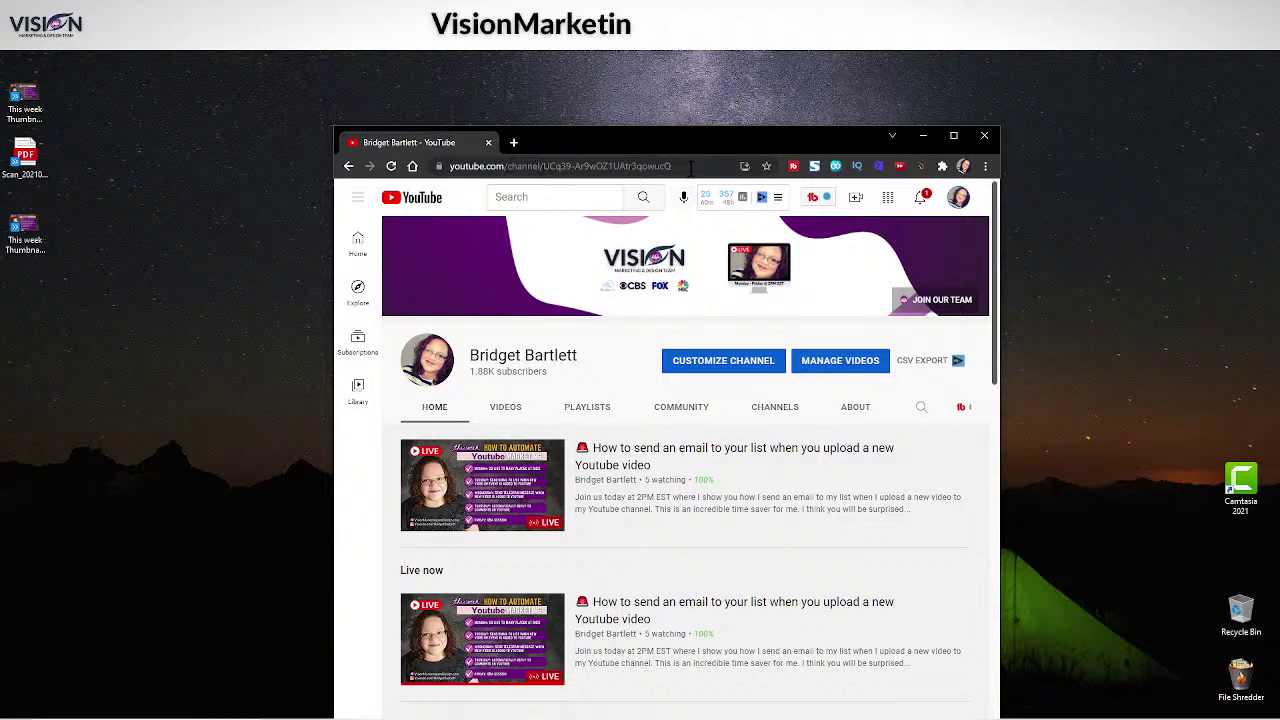
Copy the part of the channel page's address from "channel/" through the channel ID, and close the YouTube window
{"action": "left_click_drag", "start_coordinate": [690, 166], "coordinate": [505, 166]}
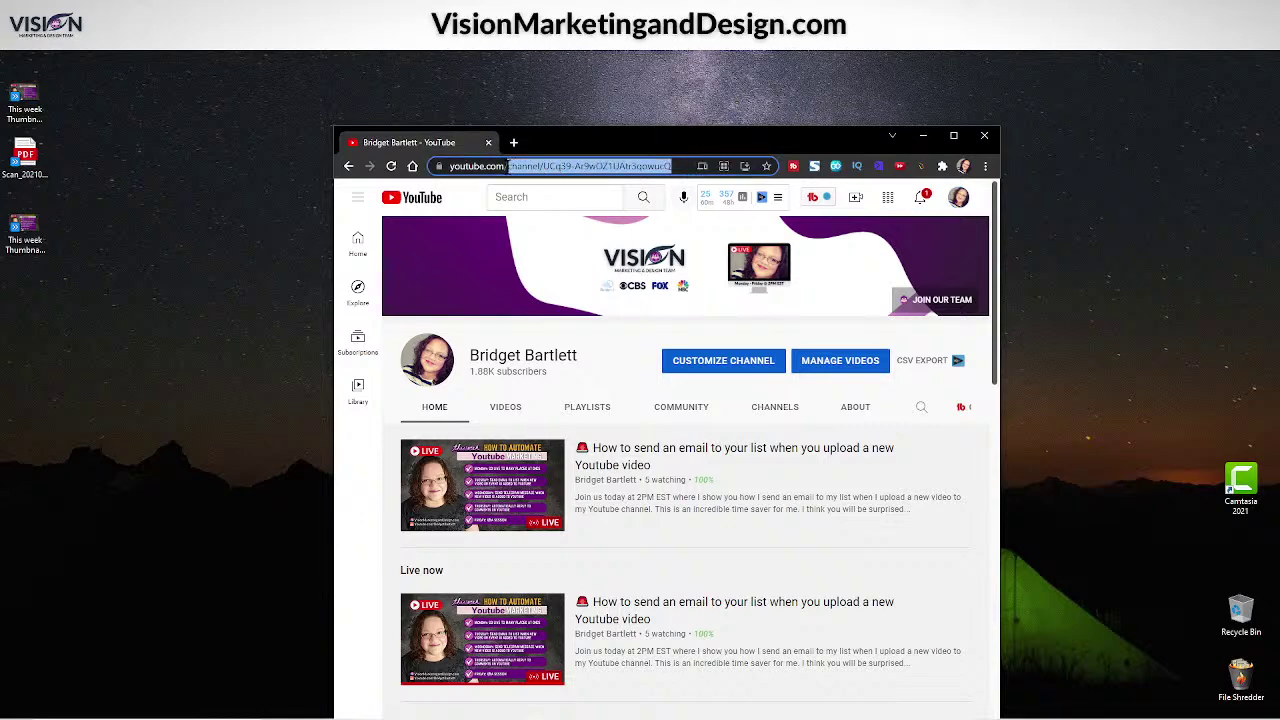
{"action": "right_click", "coordinate": [594, 178]}
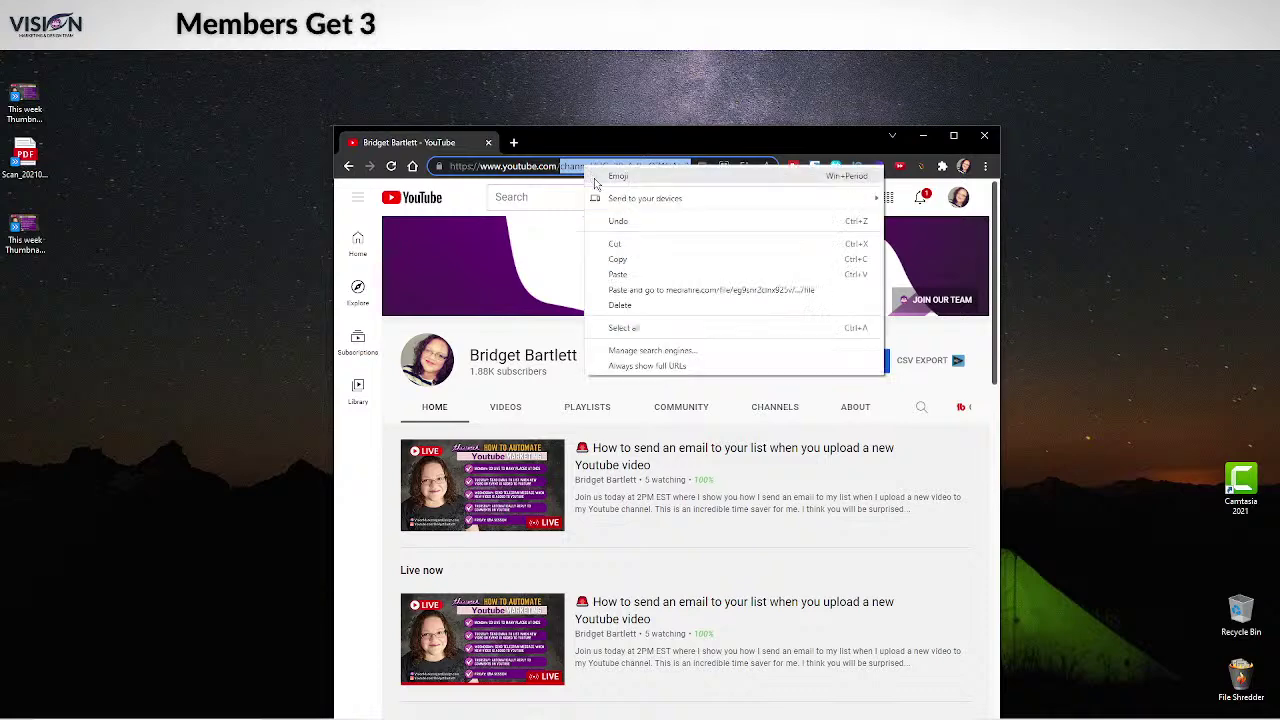
{"action": "left_click", "coordinate": [618, 259]}
{"action": "left_click", "coordinate": [984, 135]}
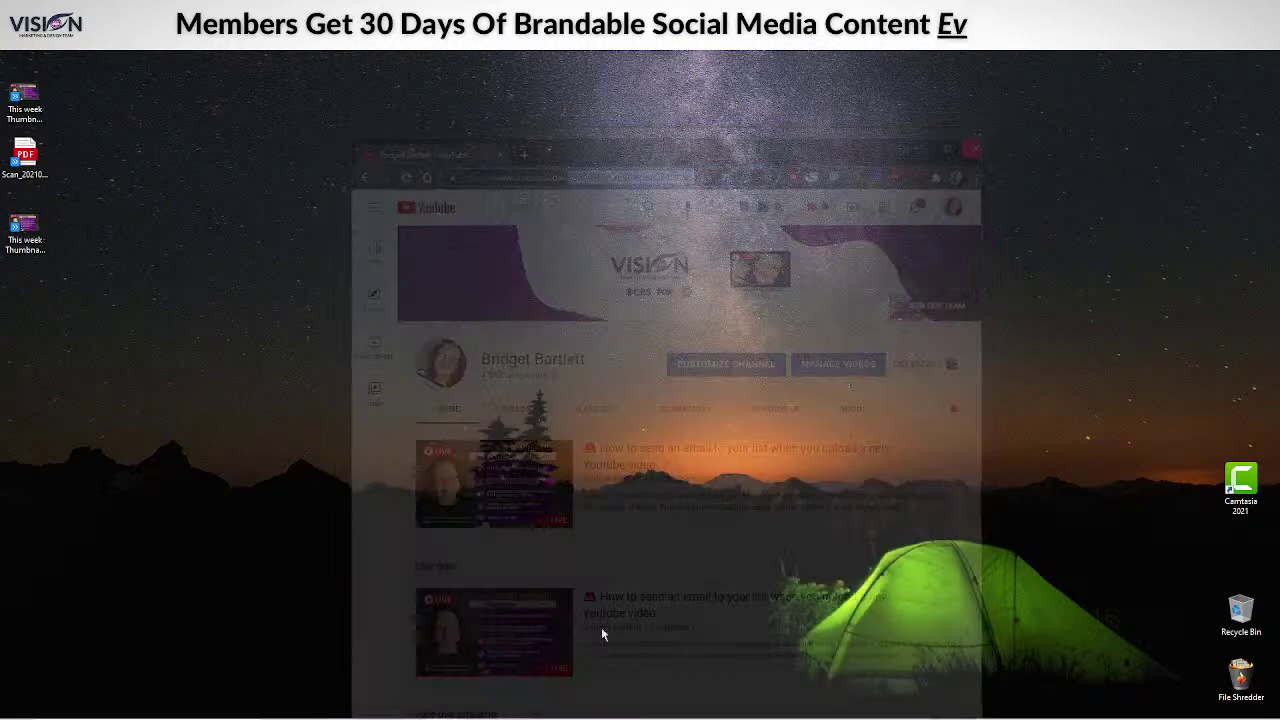
Switch back to the Zapier window with the YouTube trigger's channel setup
{"action": "mouse_move", "coordinate": [540, 707]}
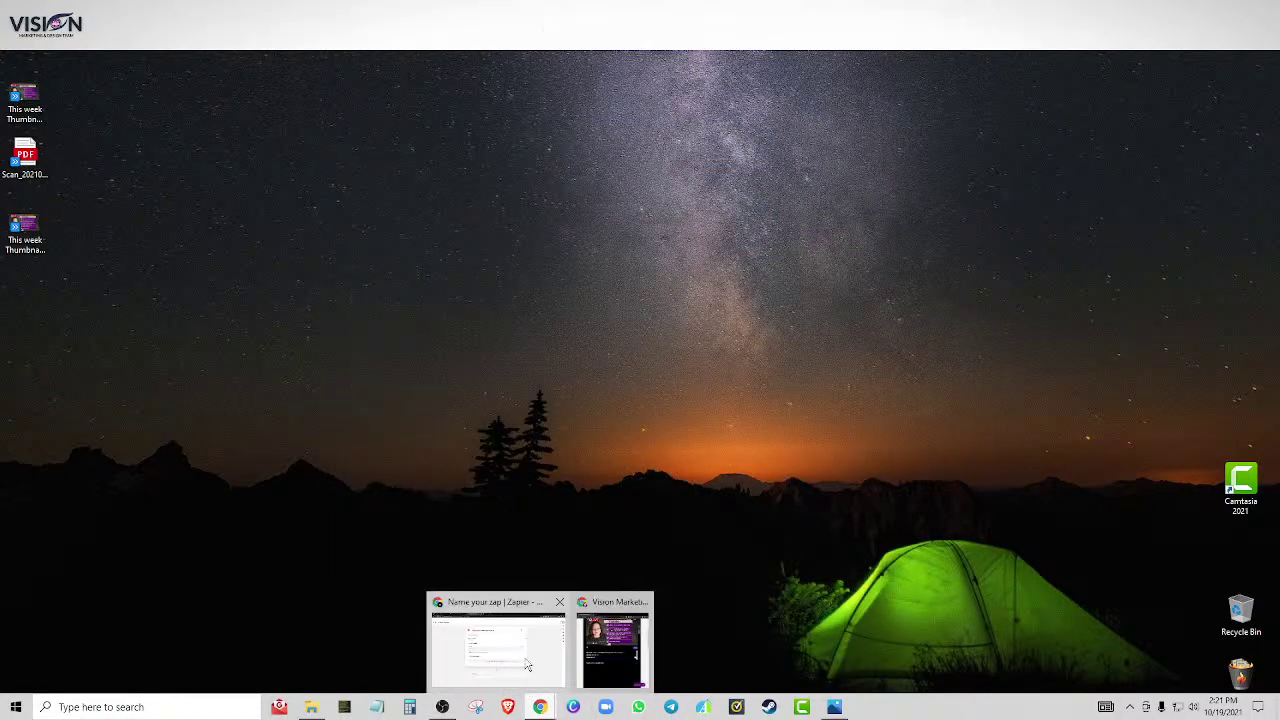
{"action": "left_click", "coordinate": [527, 665]}
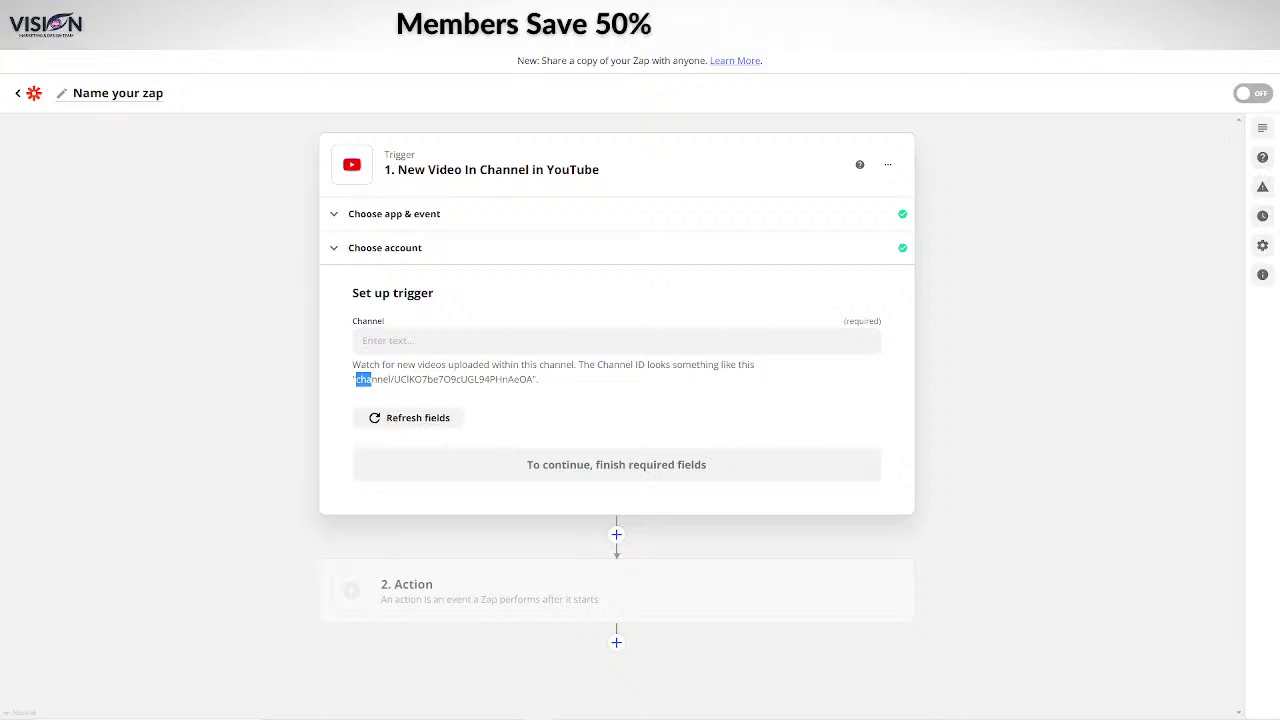
{"action": "mouse_move", "coordinate": [540, 707]}
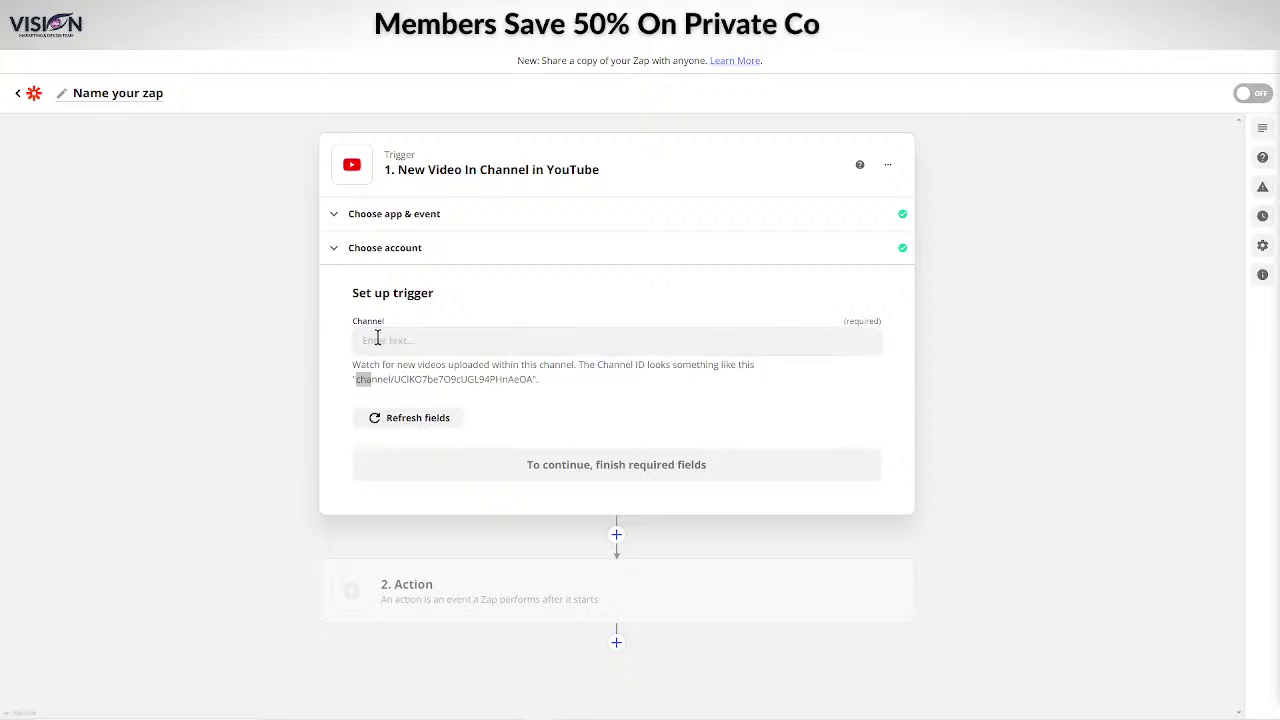
Paste the copied channel ID into the YouTube trigger's Channel field and continue to the trigger test
{"action": "left_click", "coordinate": [494, 338]}
{"action": "key", "text": "ctrl+v"}
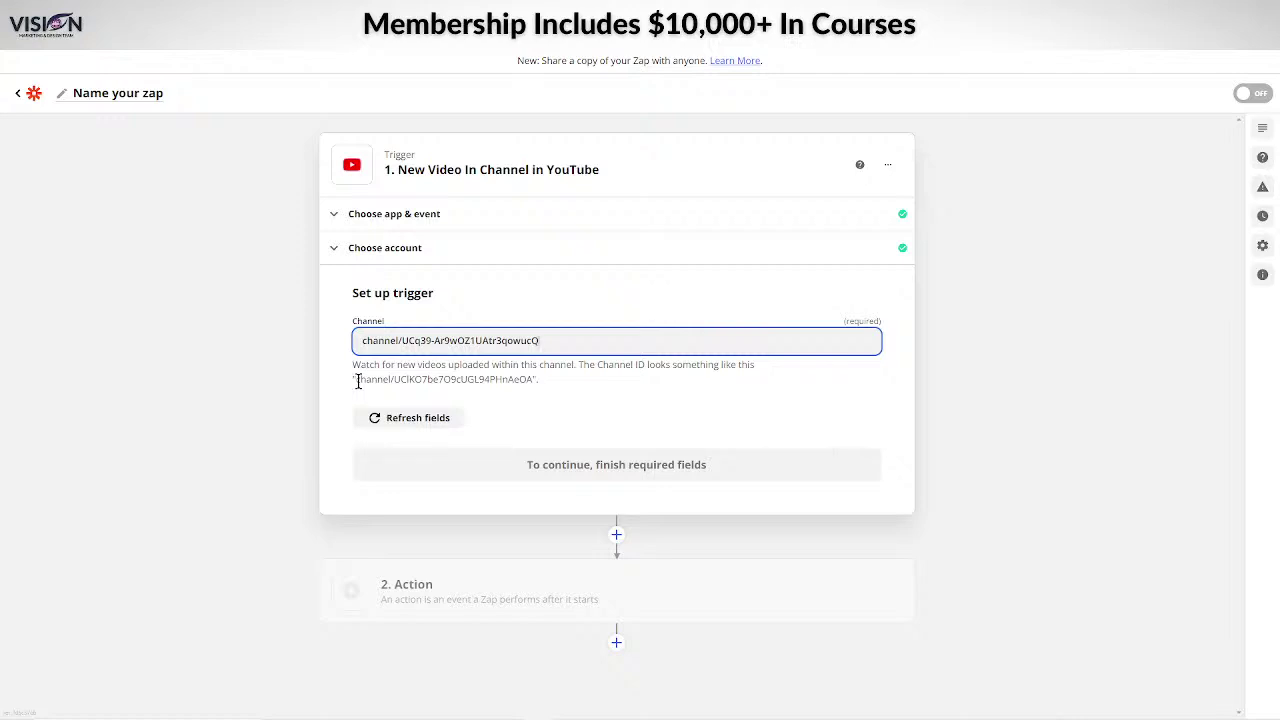
{"action": "left_click_drag", "start_coordinate": [357, 381], "coordinate": [534, 397]}
{"action": "left_click", "coordinate": [687, 408]}
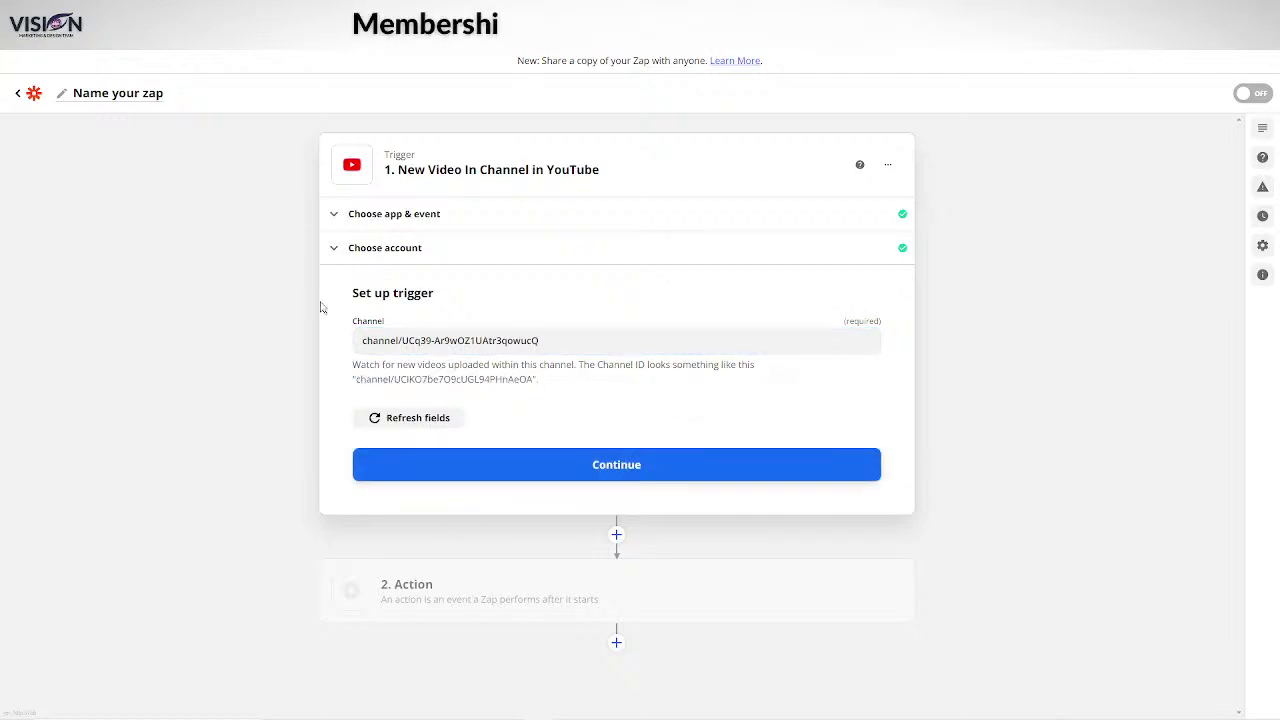
{"action": "left_click", "coordinate": [619, 468]}
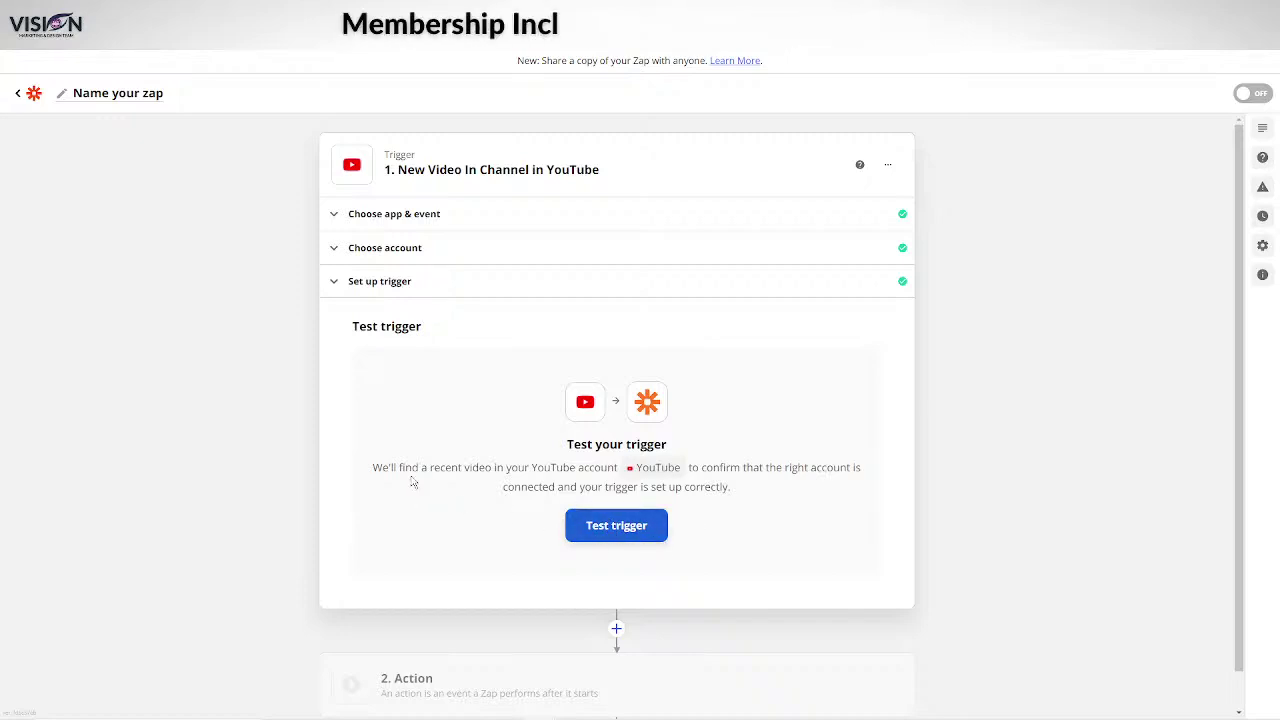
Test the YouTube trigger with a recent video from the channel and continue to the action step
{"action": "left_click", "coordinate": [600, 529]}
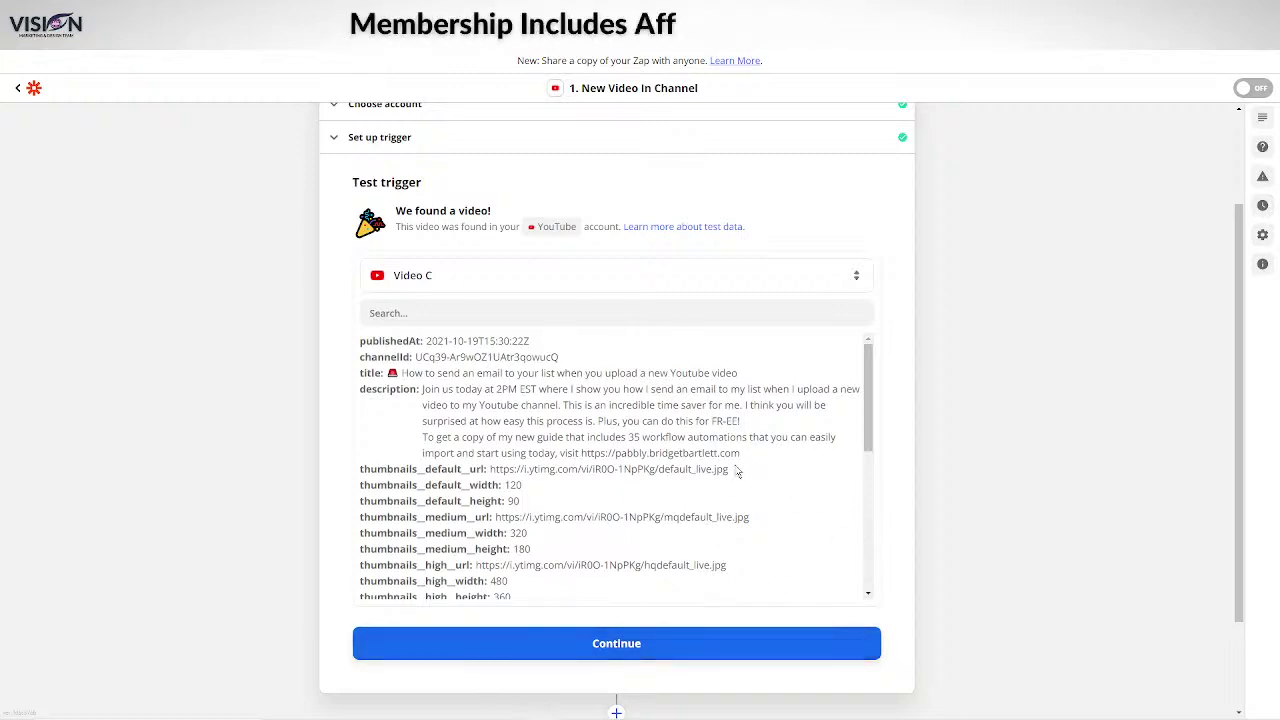
{"action": "scroll", "coordinate": [730, 555], "scroll_direction": "down", "scroll_amount": 6}
{"action": "left_click", "coordinate": [614, 576]}
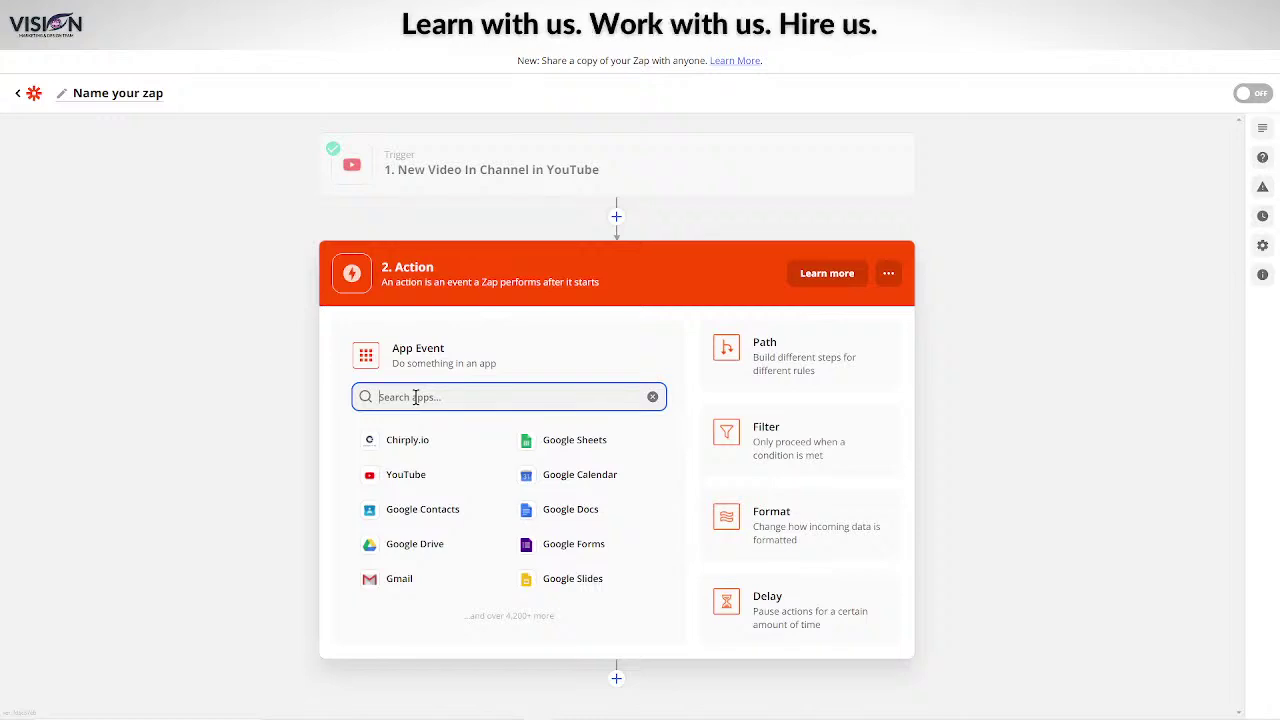
Choose GetResponse as the action app with Create Newsletter as the action event, and continue
{"action": "type", "text": "Get"}
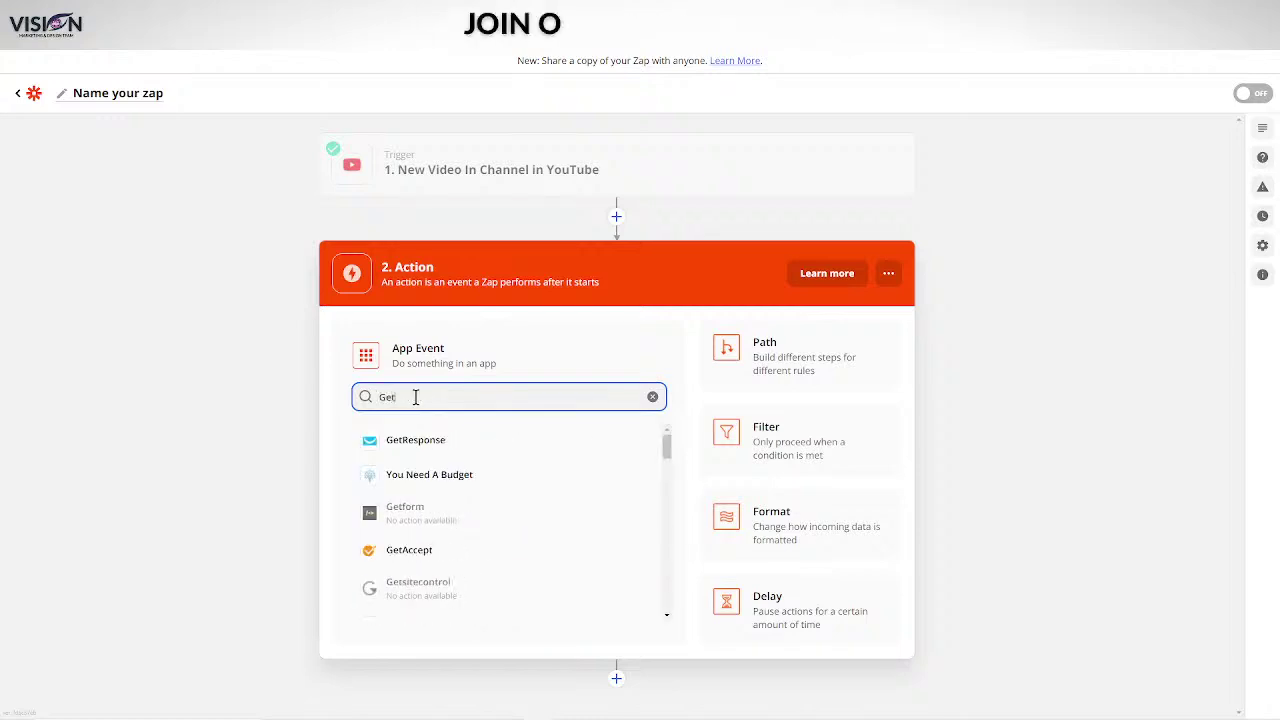
{"action": "left_click", "coordinate": [428, 446]}
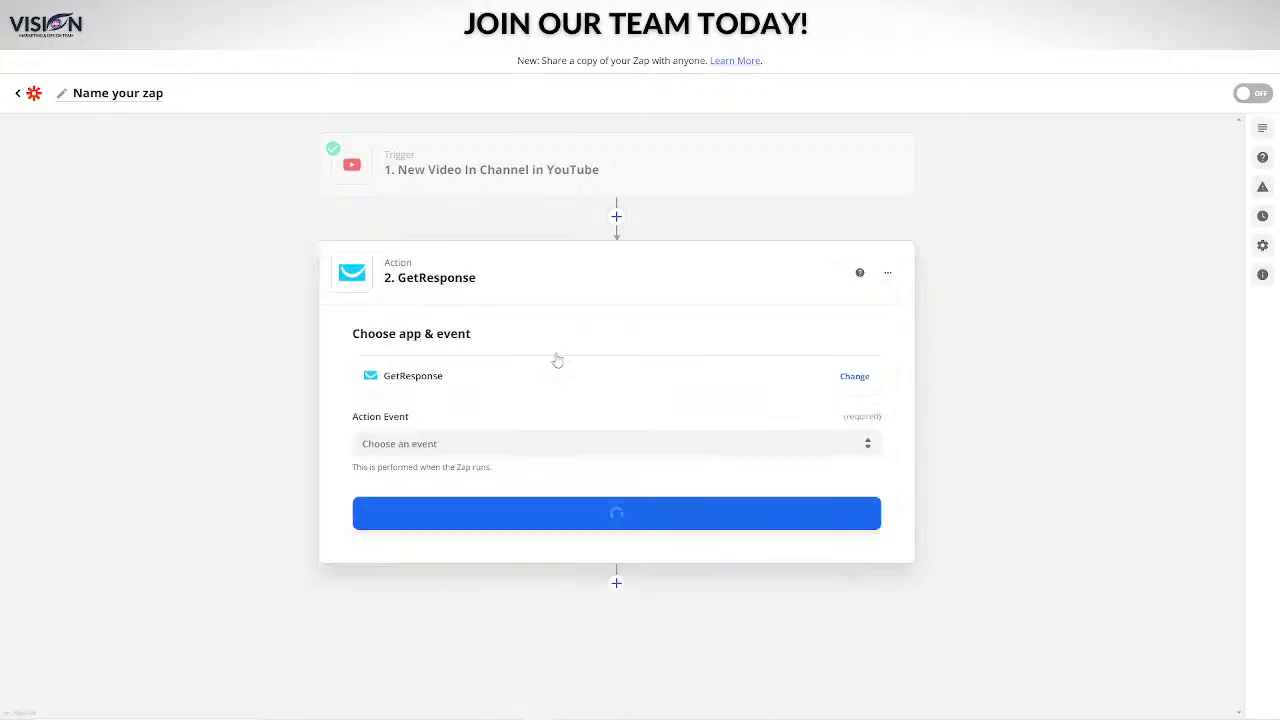
{"action": "left_click", "coordinate": [477, 443]}
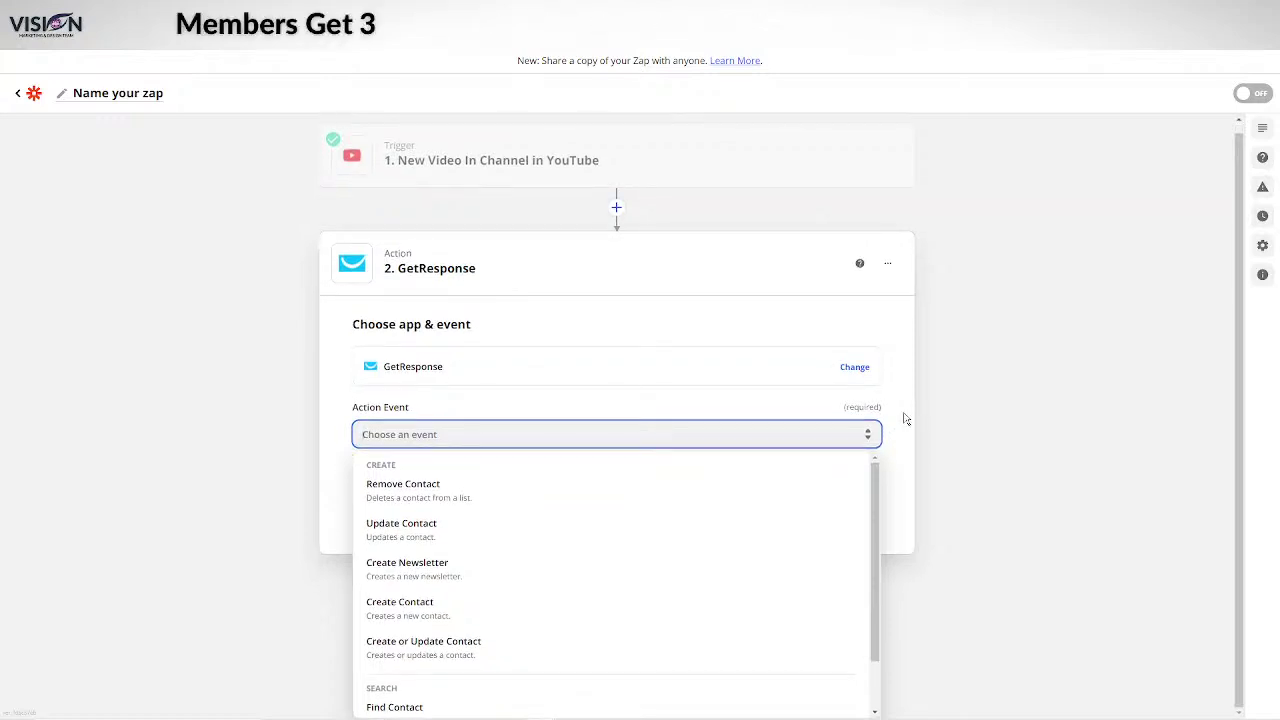
{"action": "left_click", "coordinate": [416, 571]}
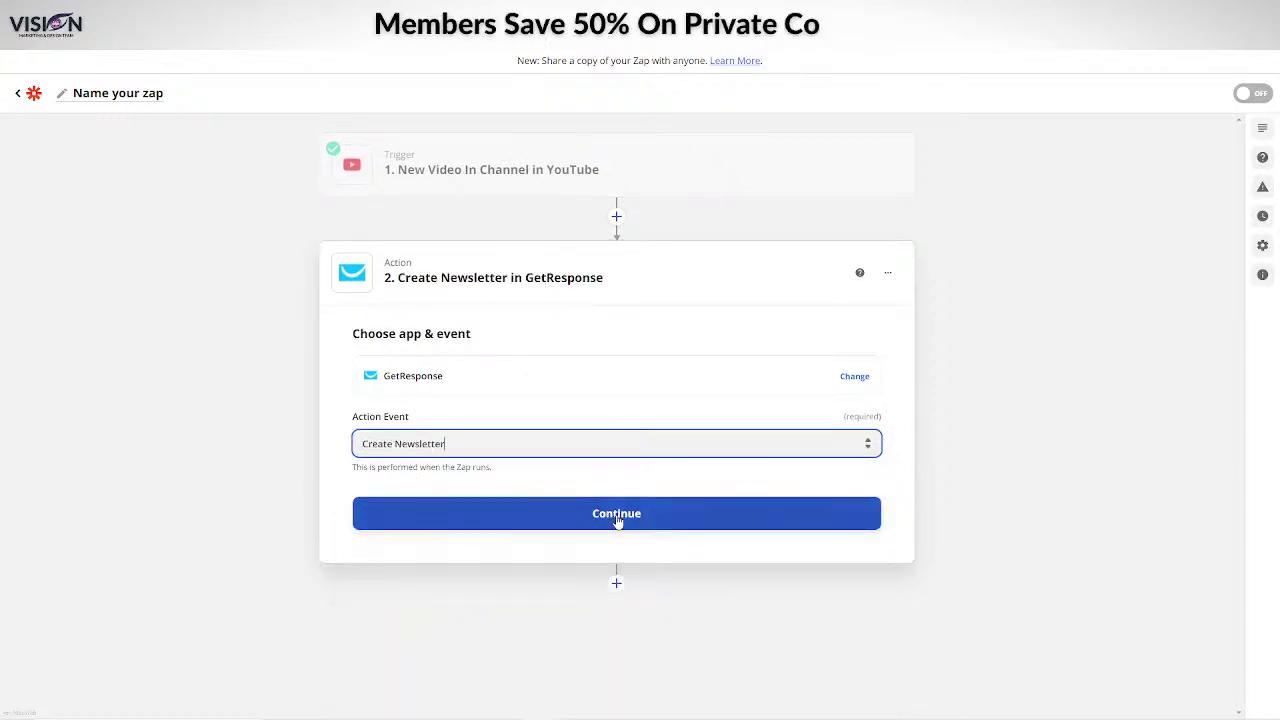
{"action": "left_click", "coordinate": [636, 516]}
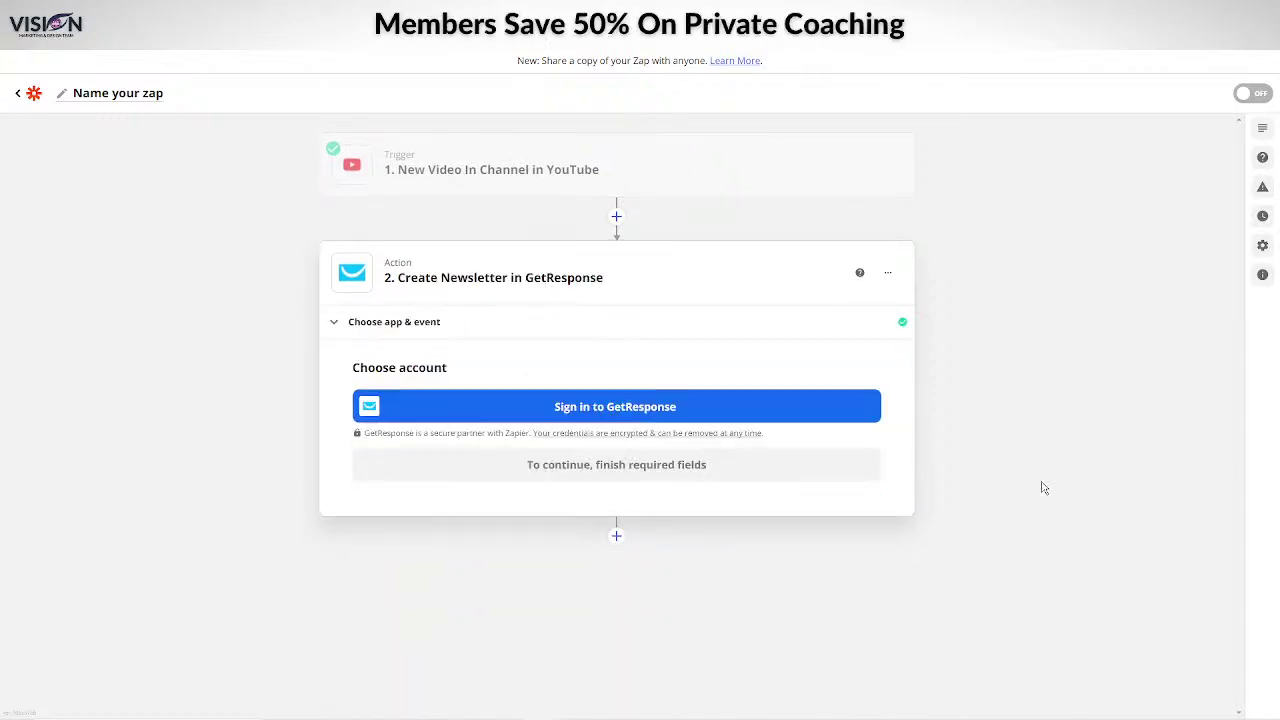
Connect the GetResponse account, consulting GetResponse's Integrations and API page, and continue to the action setup
{"action": "left_click", "coordinate": [588, 408]}
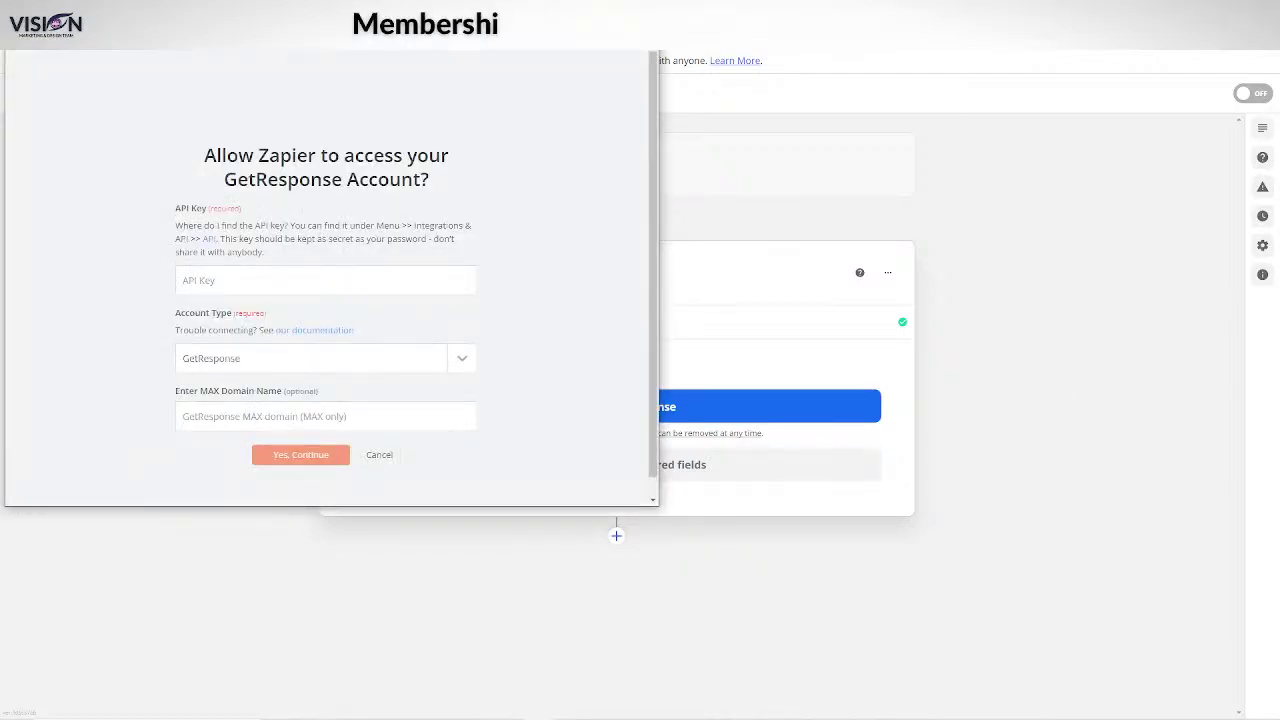
{"action": "left_click_drag", "start_coordinate": [311, 25], "coordinate": [540, 203]}
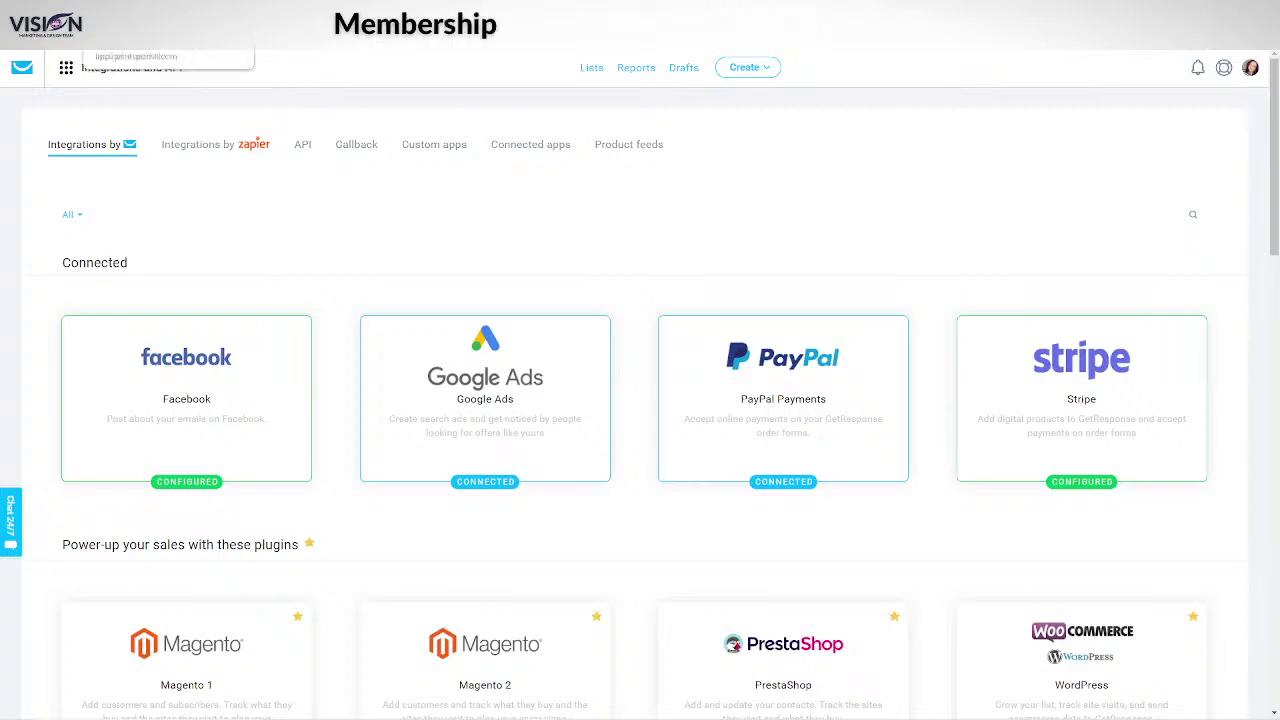
{"action": "left_click", "coordinate": [150, 30]}
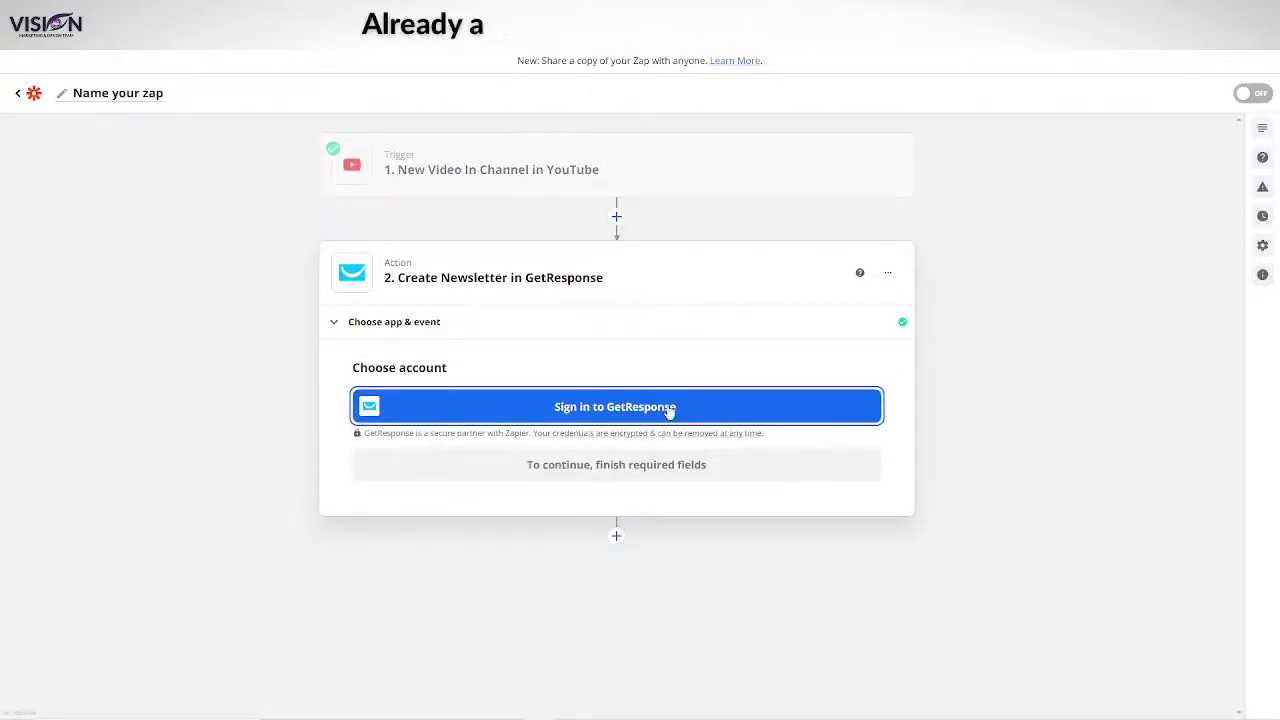
{"action": "left_click", "coordinate": [648, 406]}
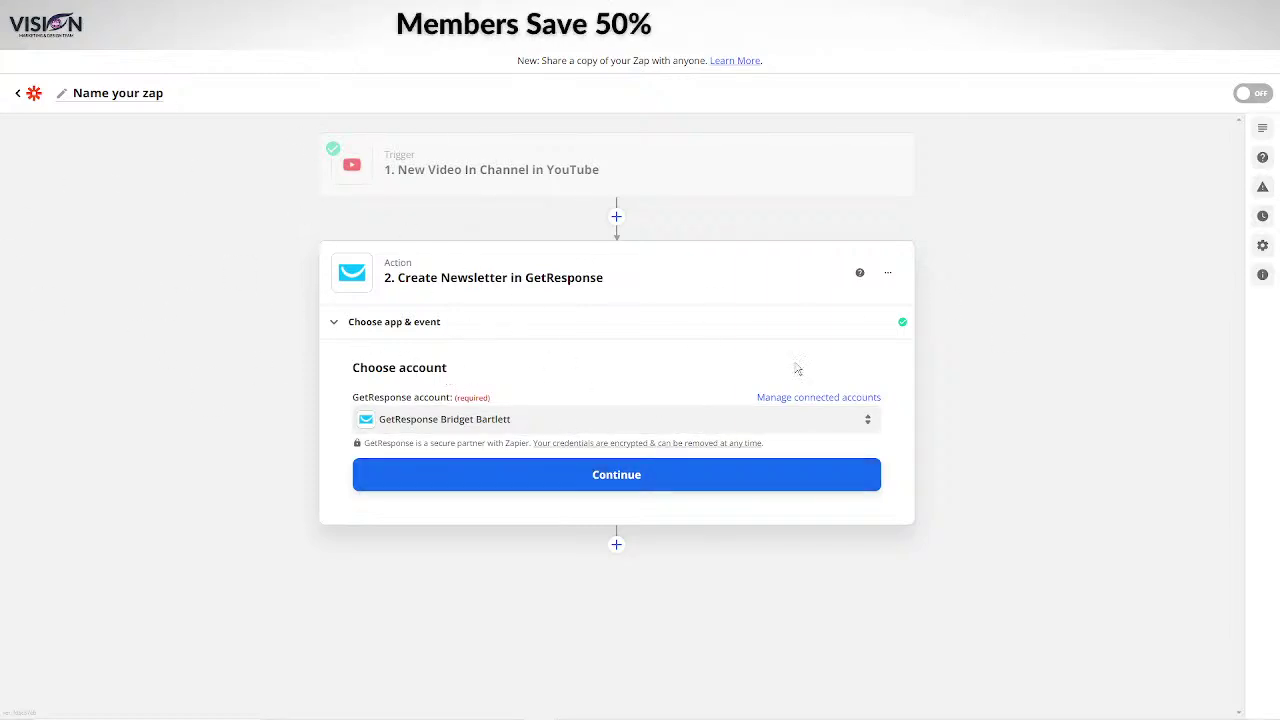
{"action": "left_click", "coordinate": [620, 477]}
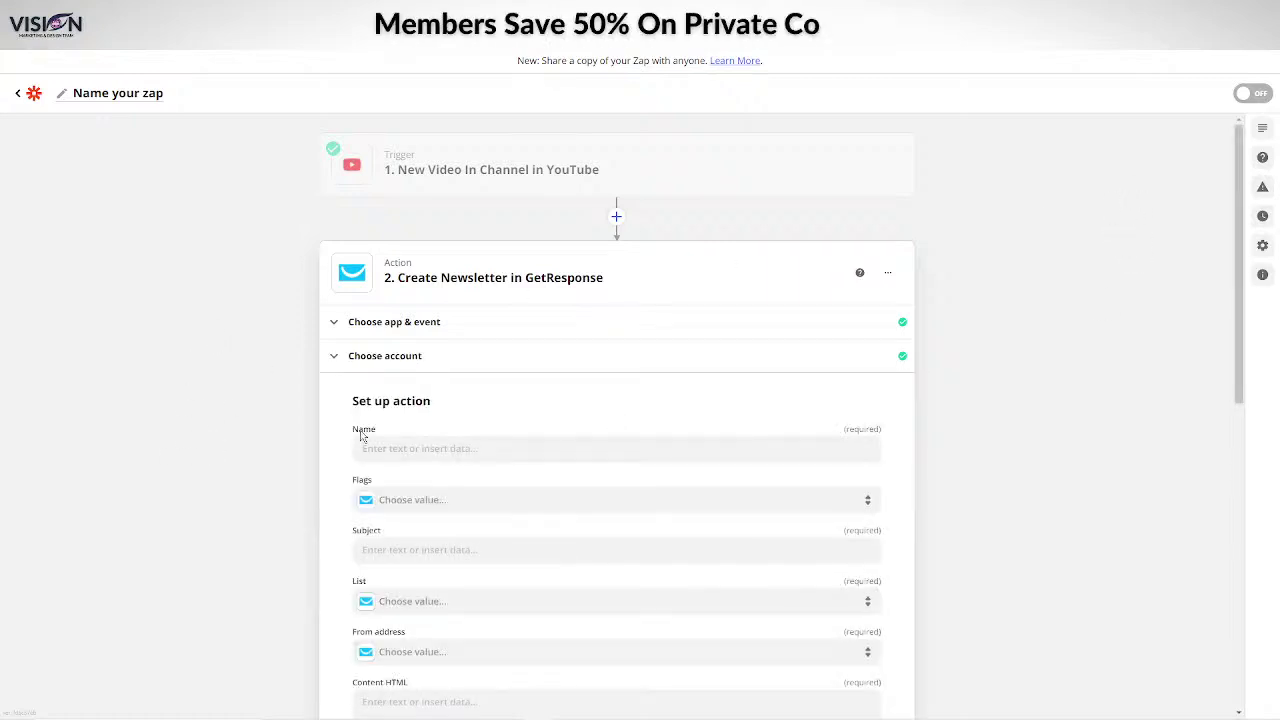
Name the newsletter "Youtube Video Added" in the action setup
{"action": "scroll", "coordinate": [780, 286], "scroll_direction": "down", "scroll_amount": 2}
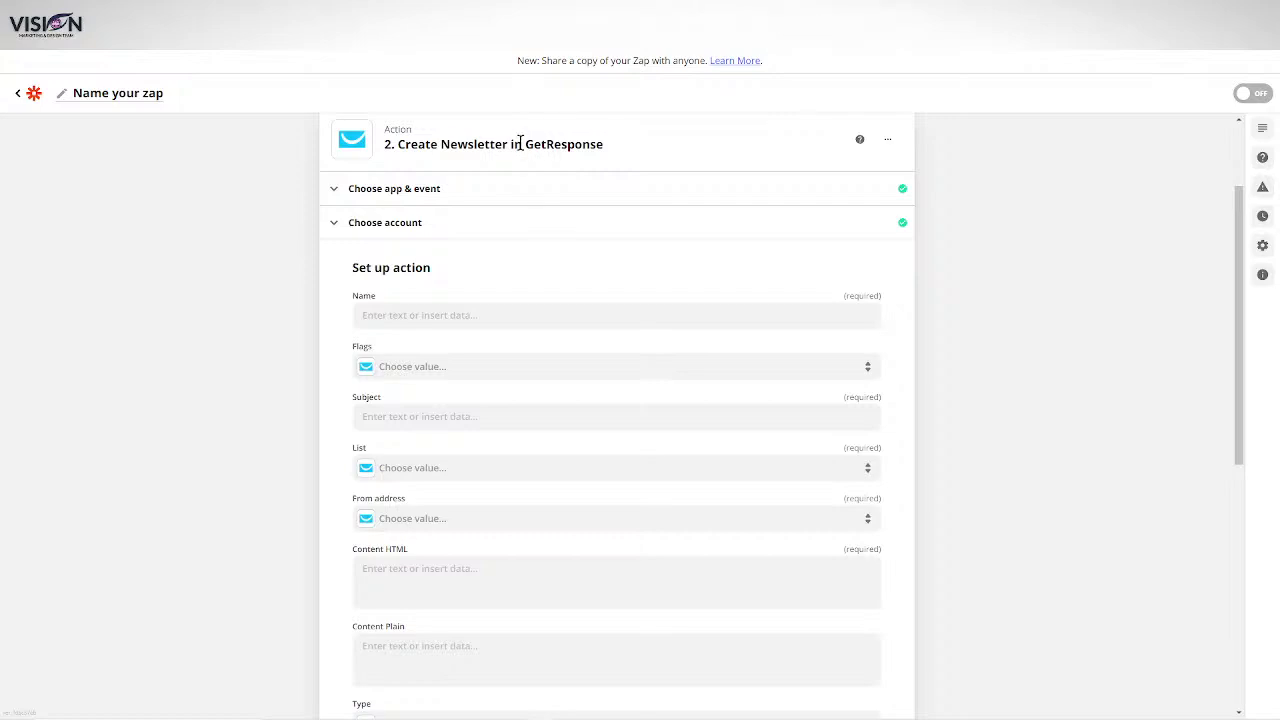
{"action": "left_click", "coordinate": [399, 314]}
{"action": "type", "text": "LIve Training"}
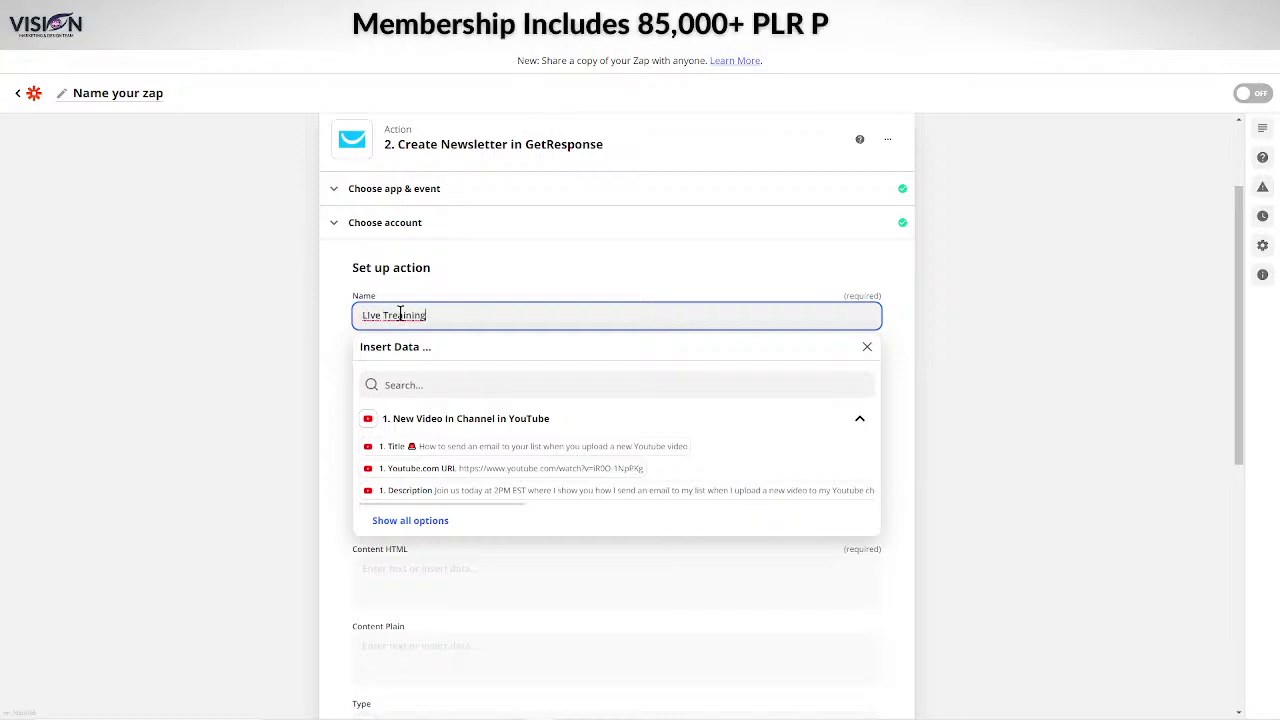
{"action": "key", "text": "BackSpace"}
{"action": "type", "text": "Yout"}
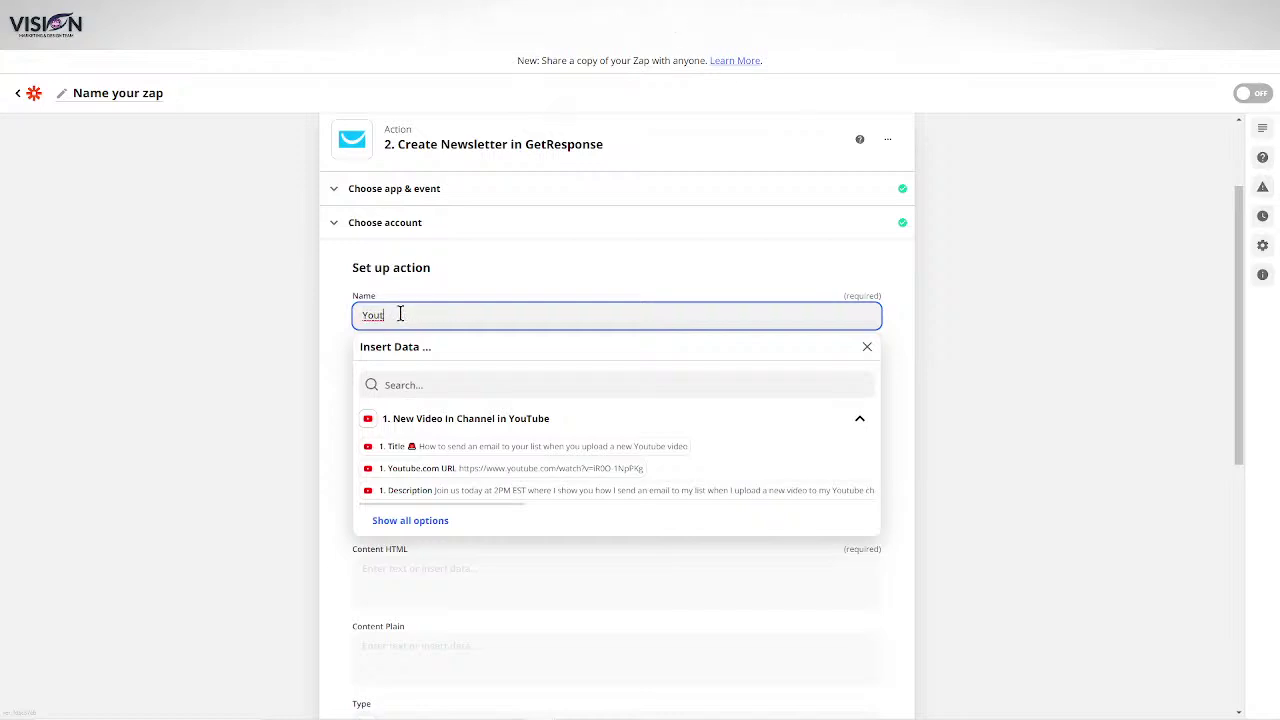
{"action": "type", "text": "ube Video Added"}
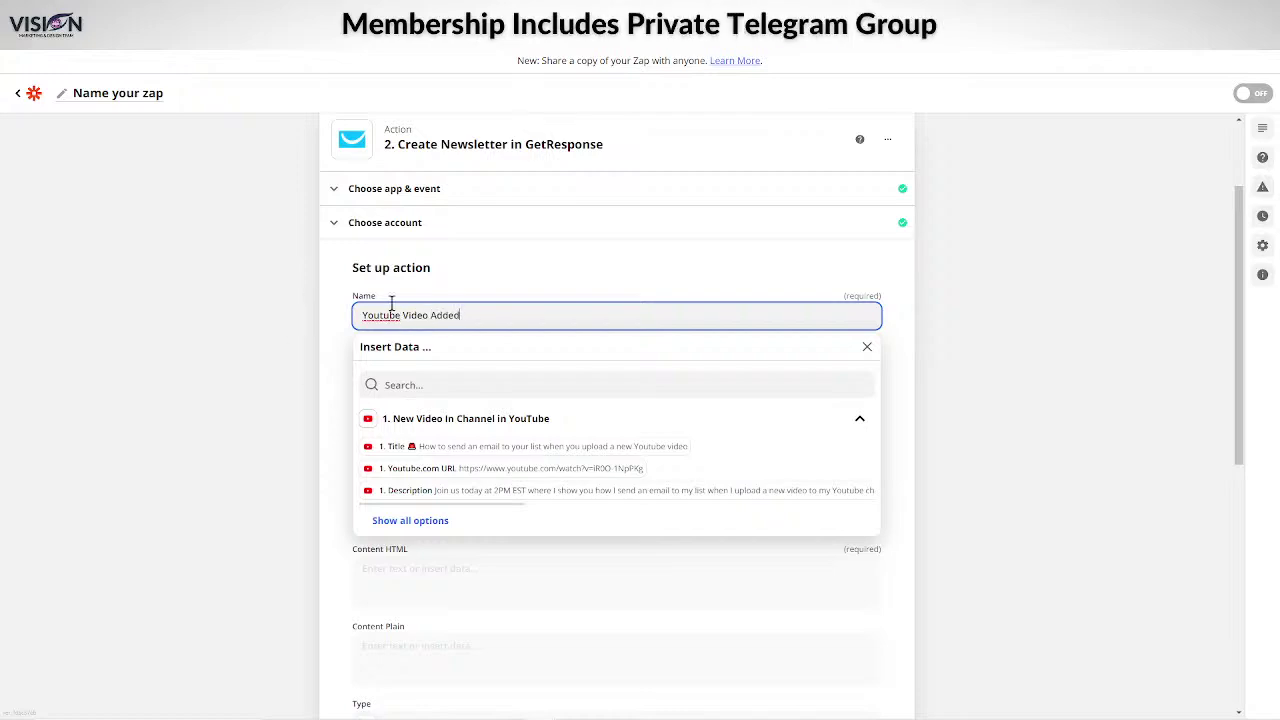
{"action": "left_click", "coordinate": [476, 272]}
Set the newsletter's flag to openrate and insert the YouTube video's Title as the Subject
{"action": "left_click", "coordinate": [437, 367]}
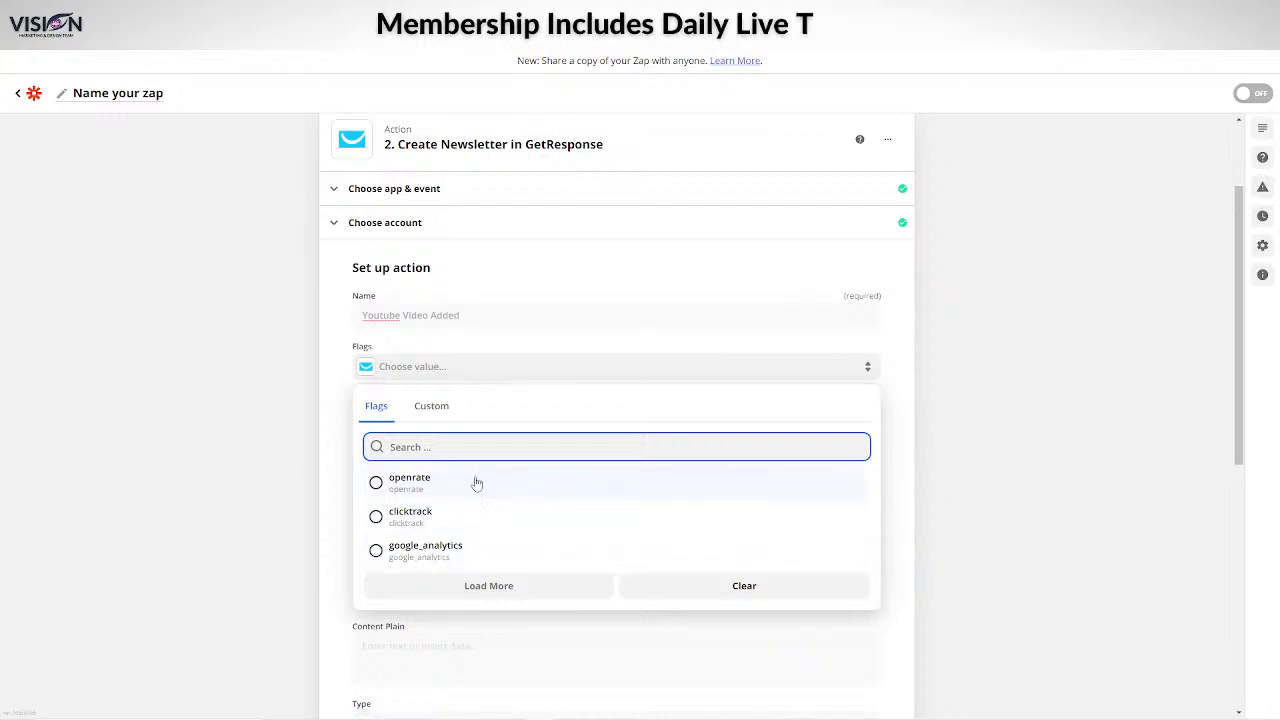
{"action": "left_click", "coordinate": [421, 483]}
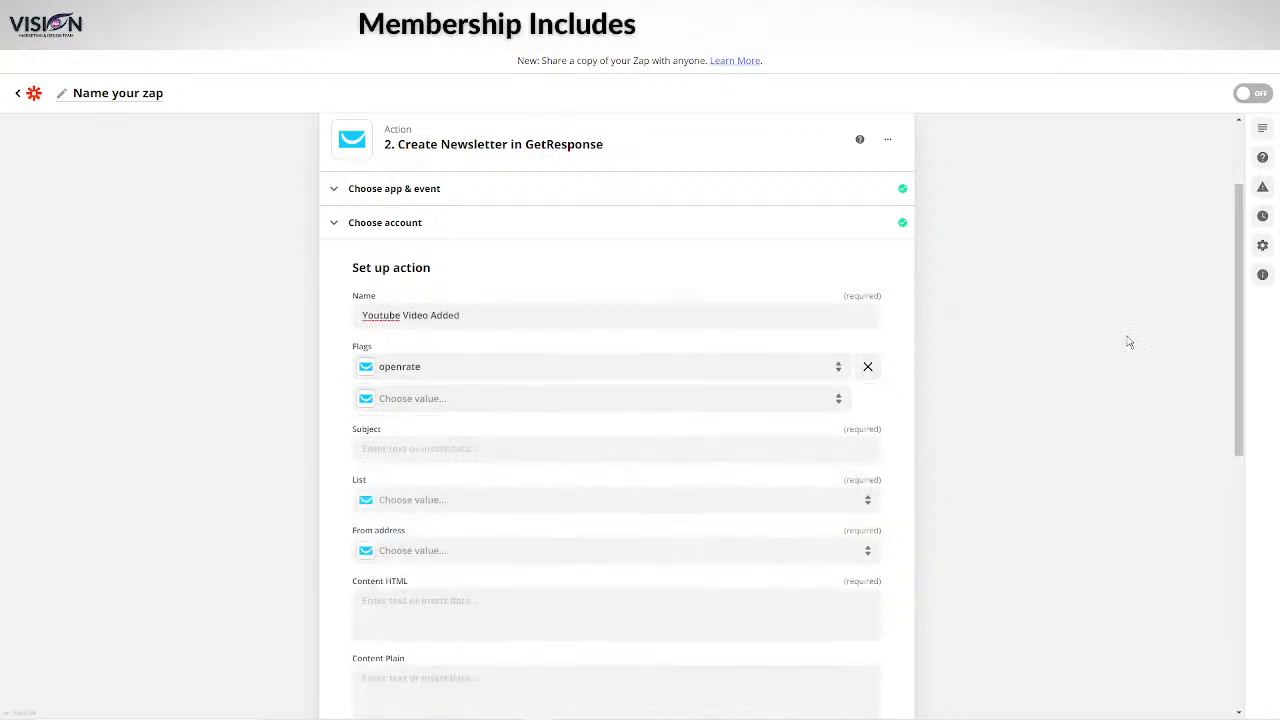
{"action": "left_click", "coordinate": [386, 448]}
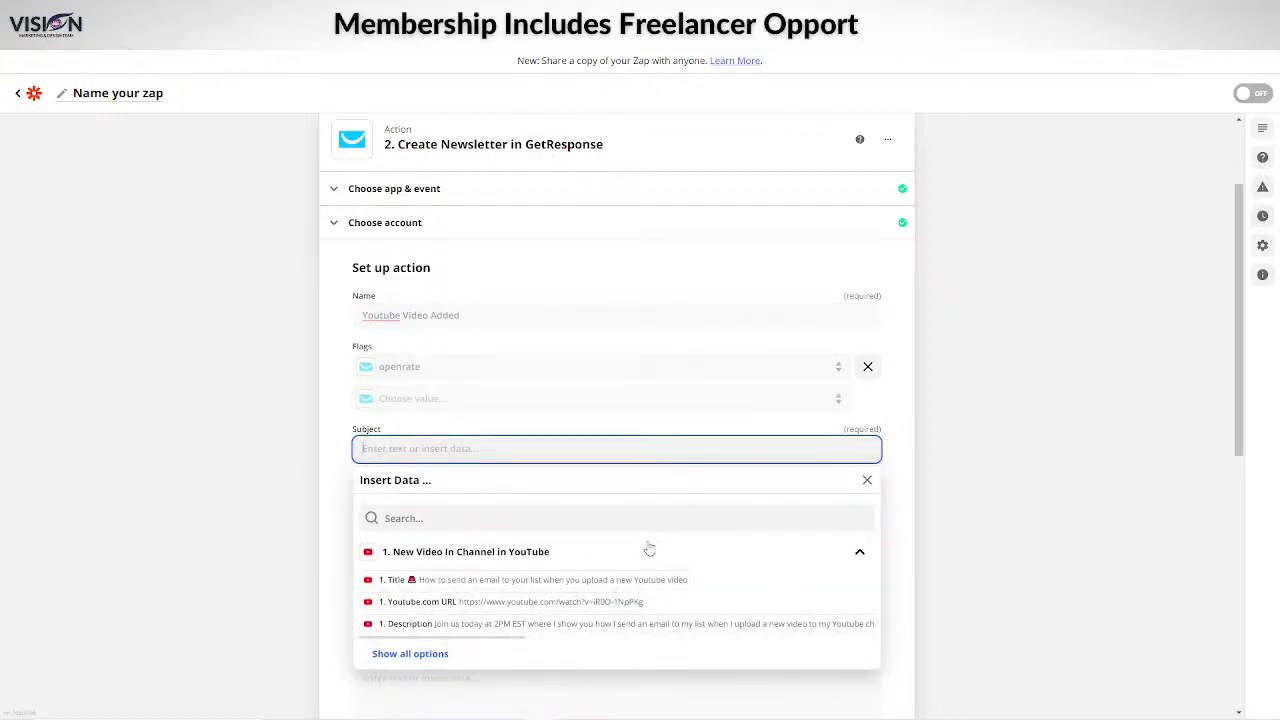
{"action": "scroll", "coordinate": [649, 548], "scroll_direction": "down", "scroll_amount": 3}
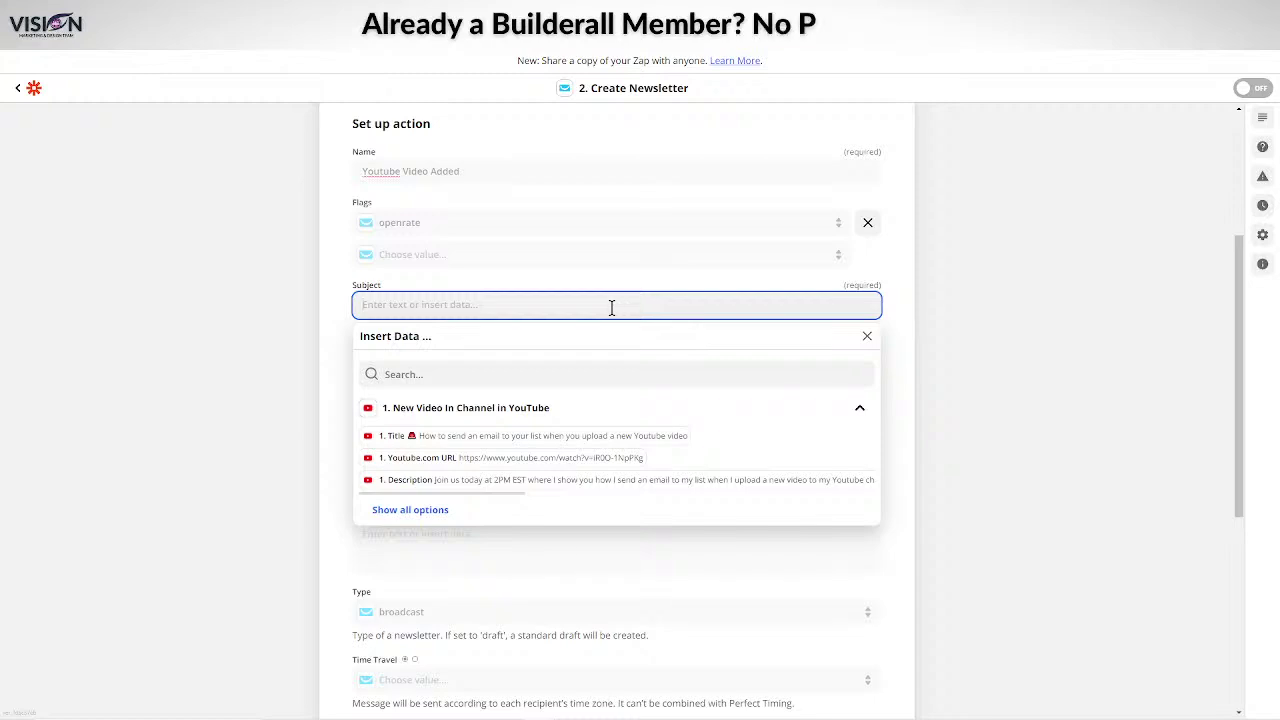
{"action": "left_click", "coordinate": [574, 437]}
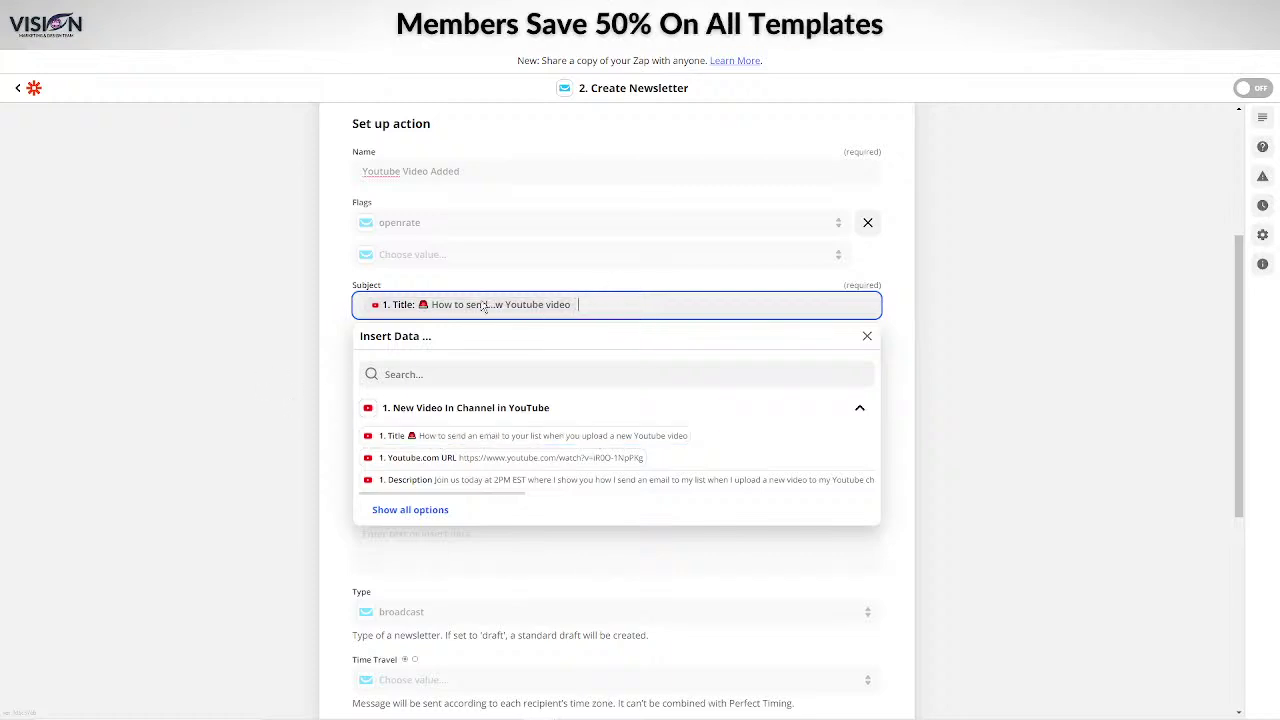
{"action": "left_click", "coordinate": [990, 413]}
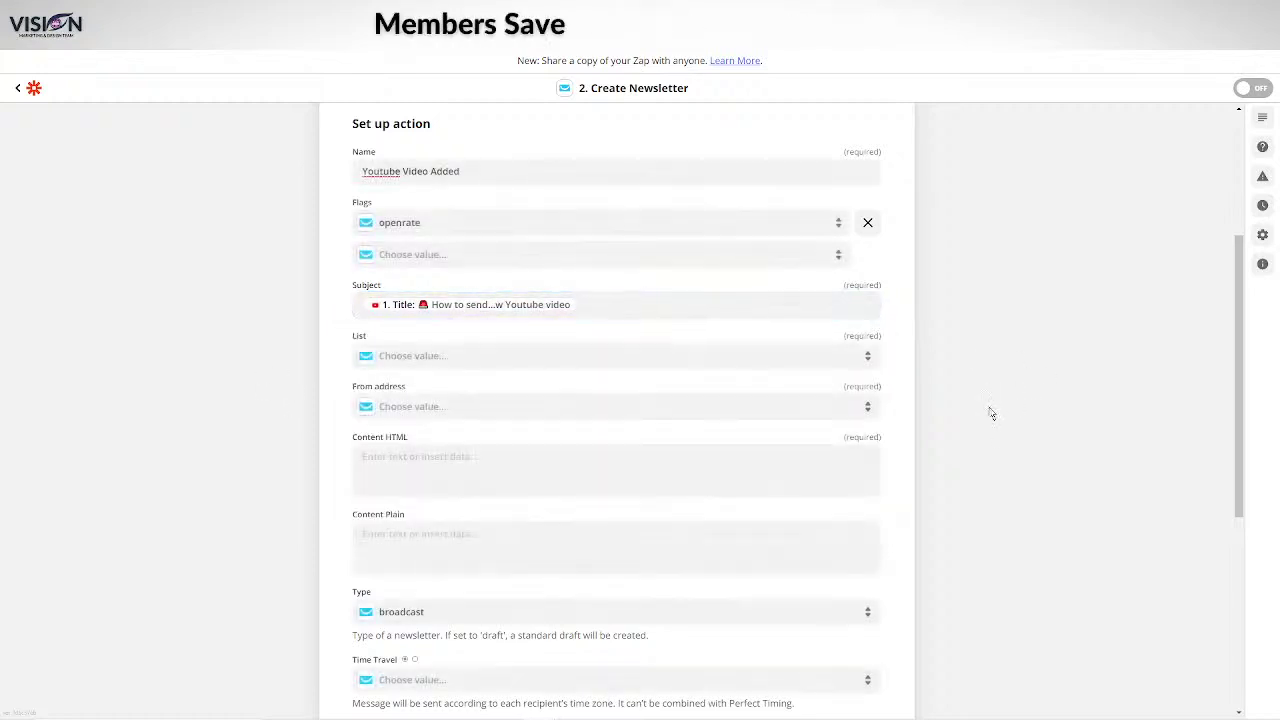
Set the newsletter's list to Test and select the account's own info address as the From address
{"action": "left_click", "coordinate": [430, 358]}
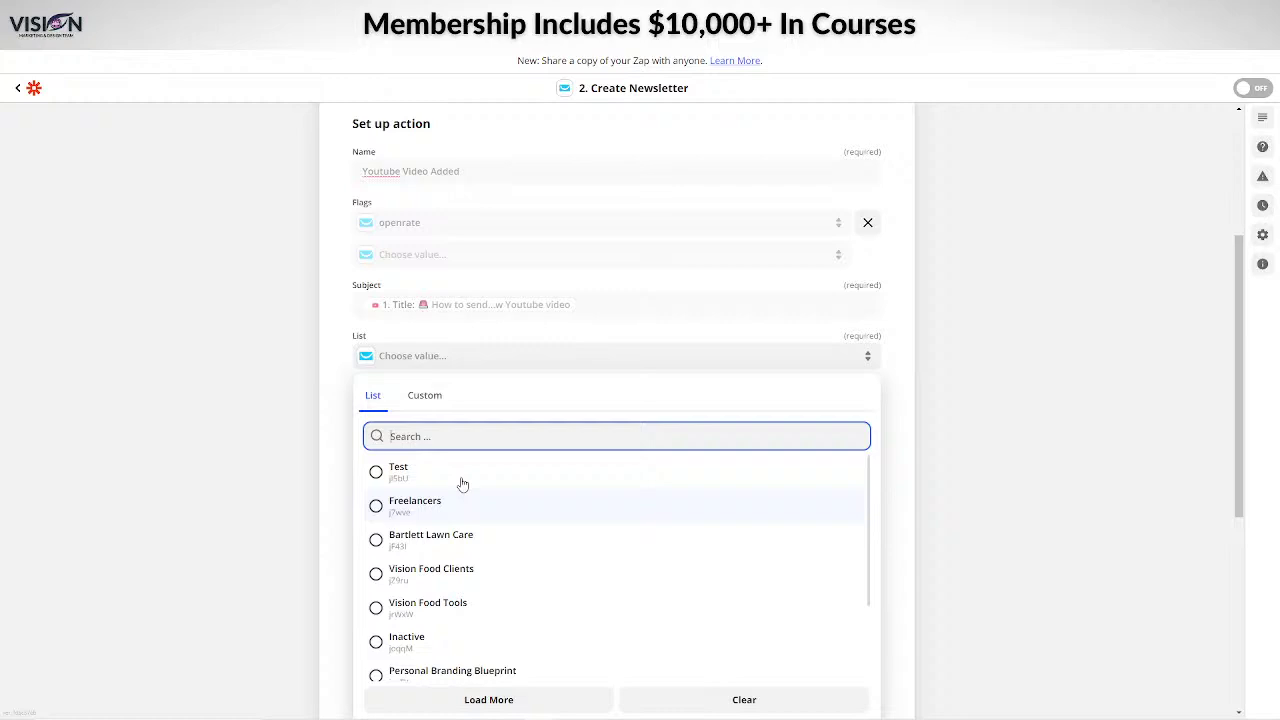
{"action": "left_click", "coordinate": [385, 472]}
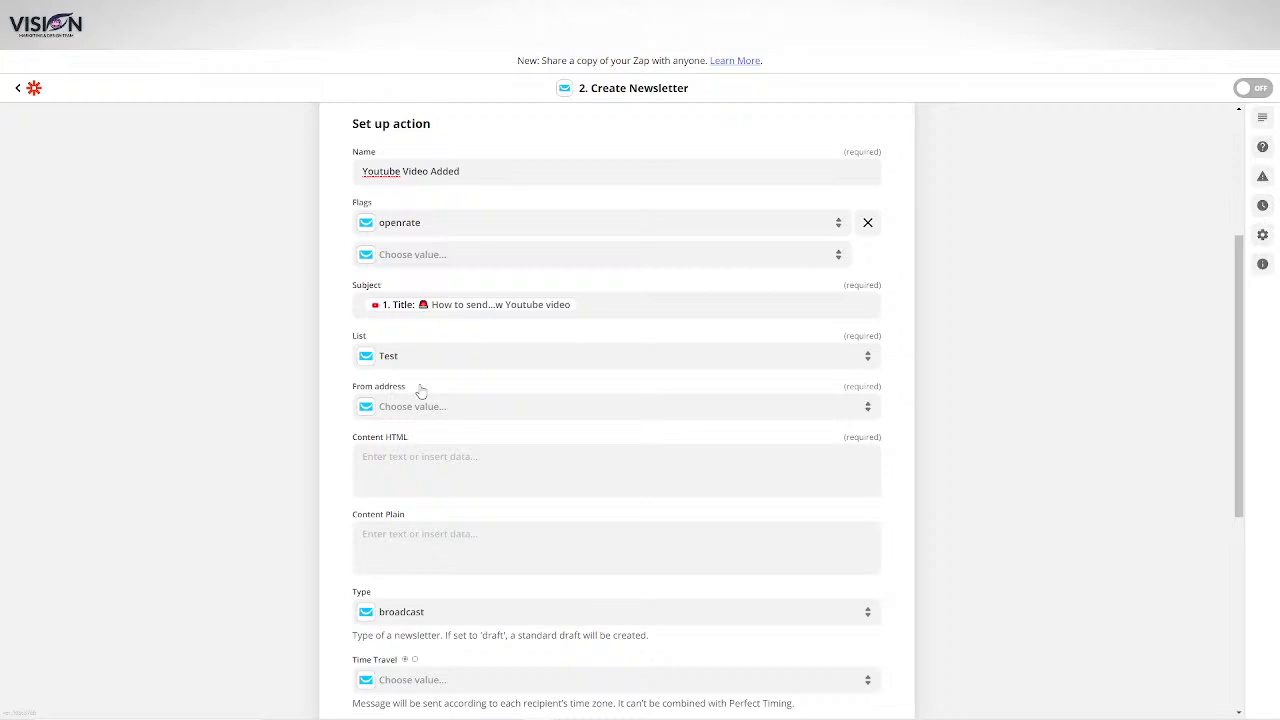
{"action": "left_click", "coordinate": [407, 410]}
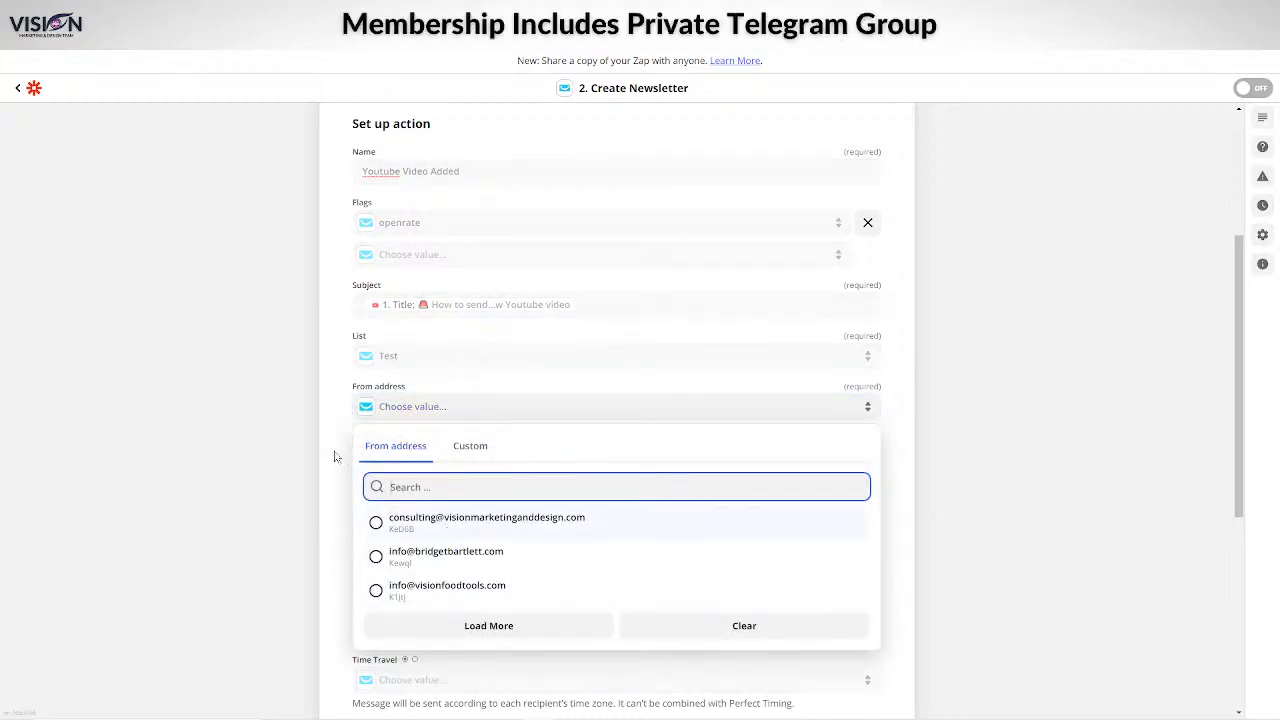
{"action": "left_click", "coordinate": [442, 563]}
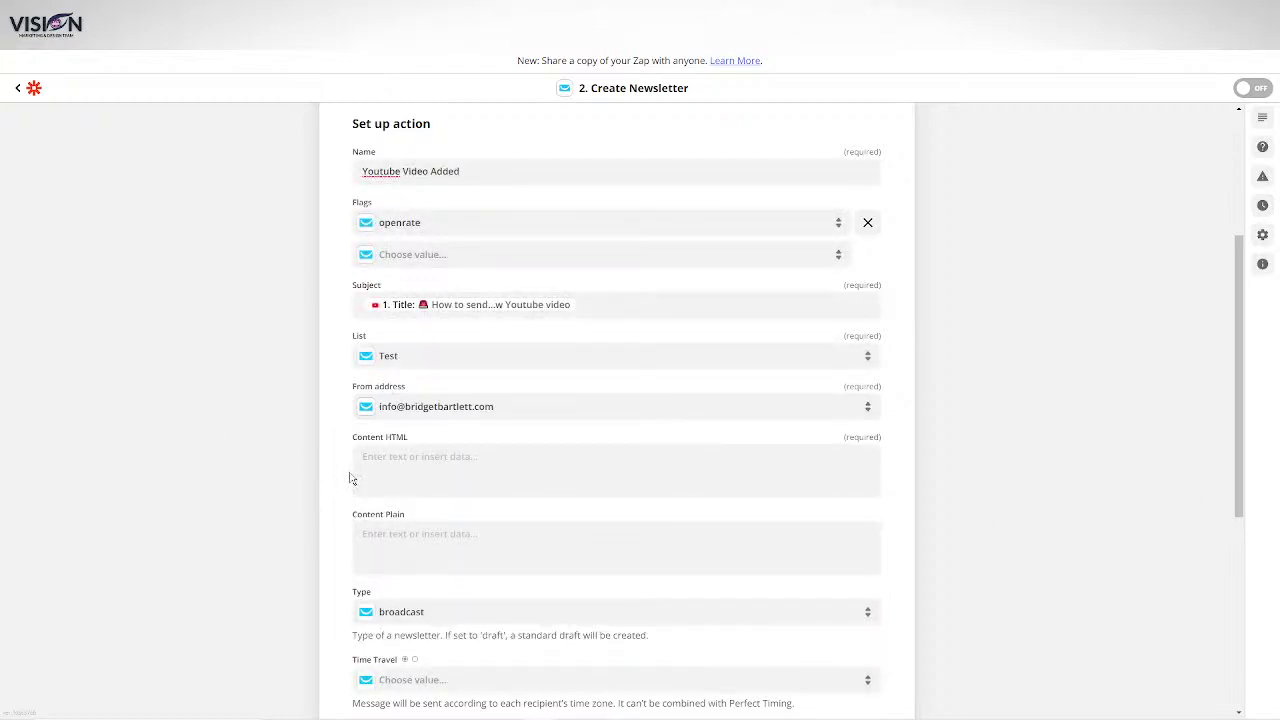
Start the newsletter's Content HTML with "It's that time again!" followed by the YouTube video's Description
{"action": "scroll", "coordinate": [564, 455], "scroll_direction": "down", "scroll_amount": 2}
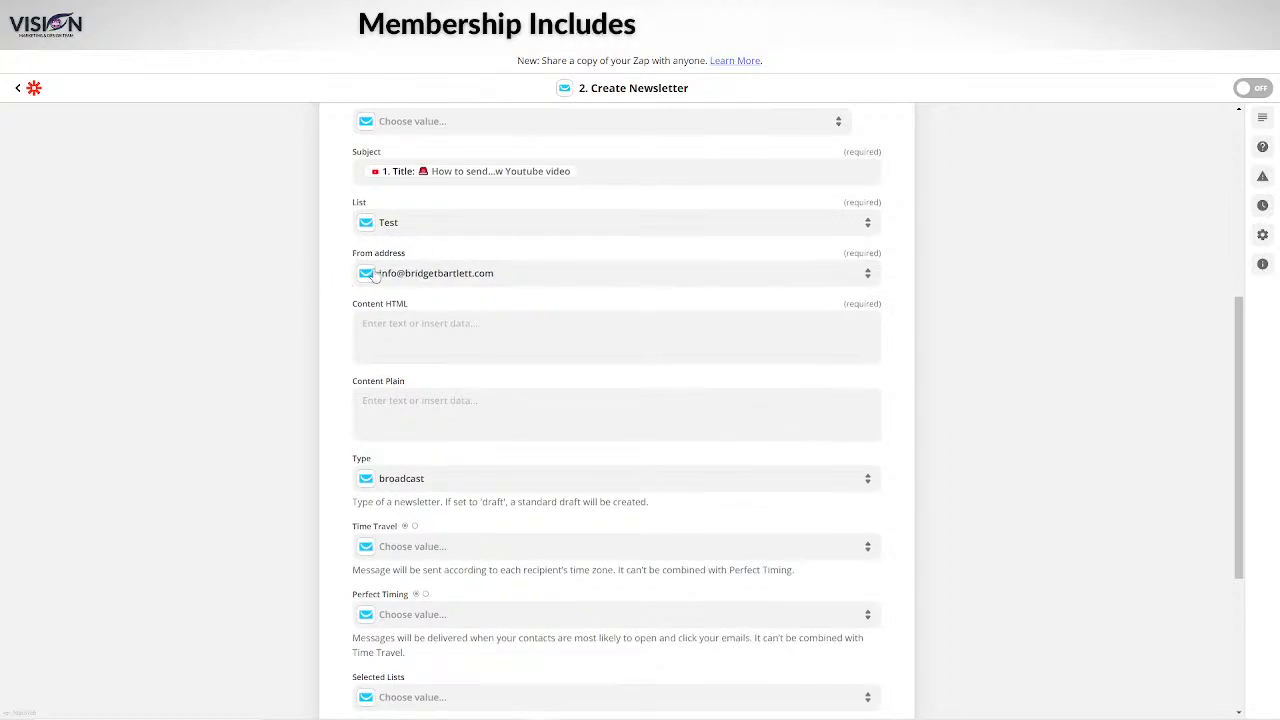
{"action": "left_click", "coordinate": [376, 326]}
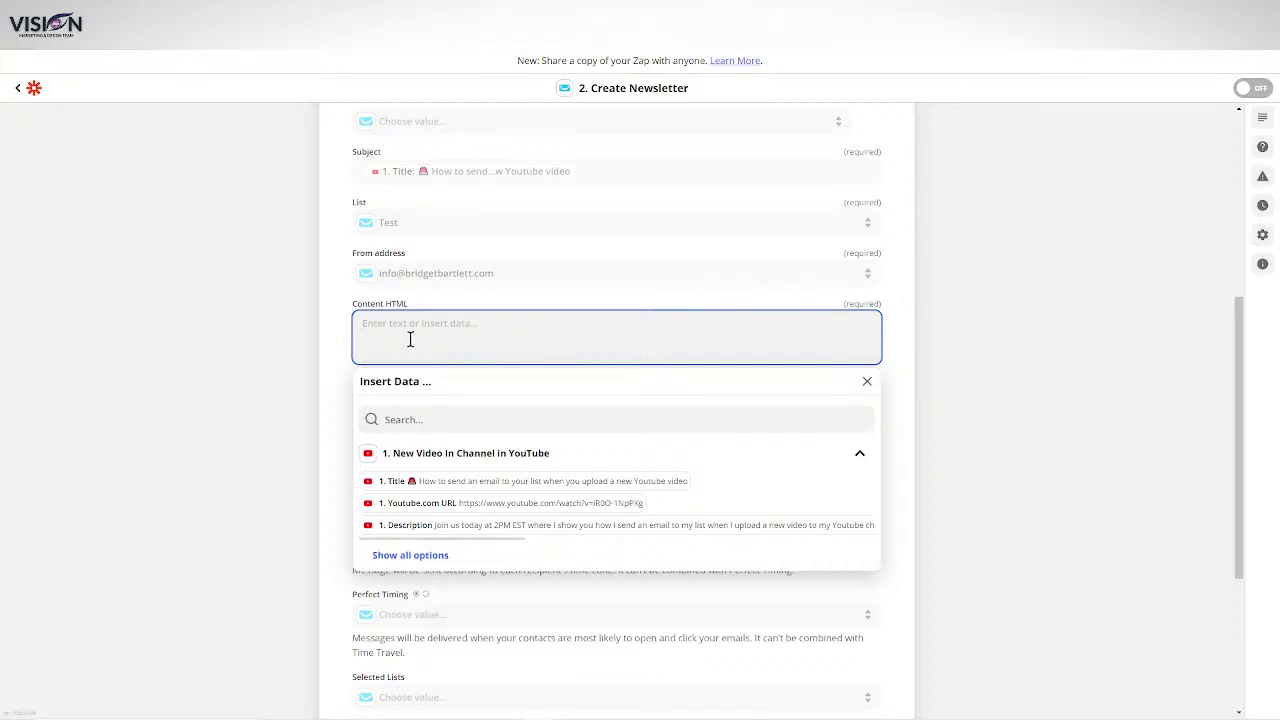
{"action": "type", "text": "It's that "}
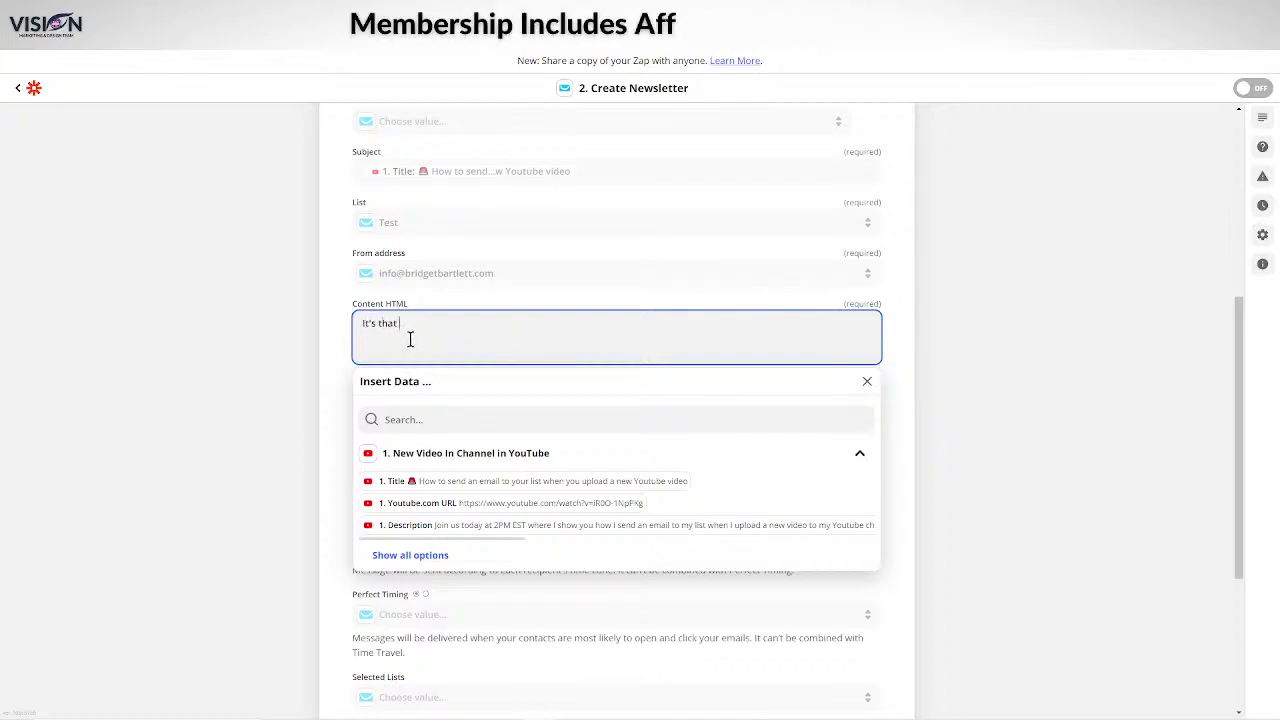
{"action": "type", "text": "time again"}
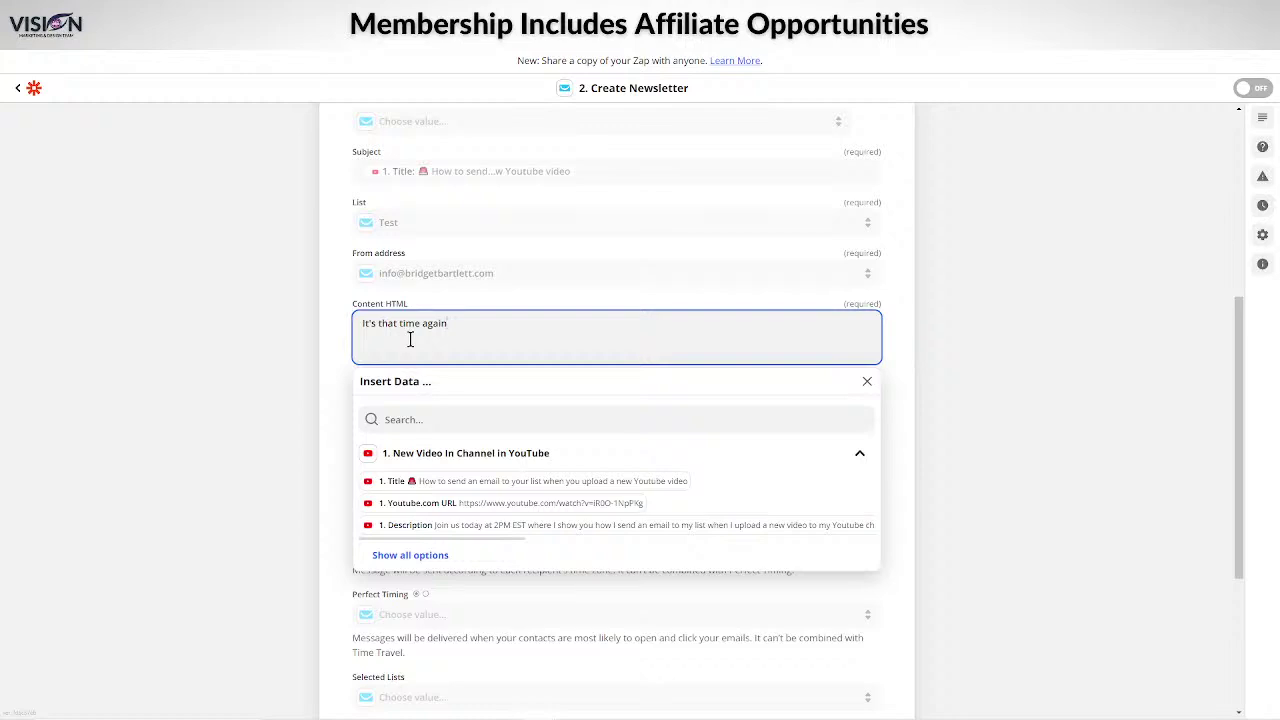
{"action": "type", "text": "!"}
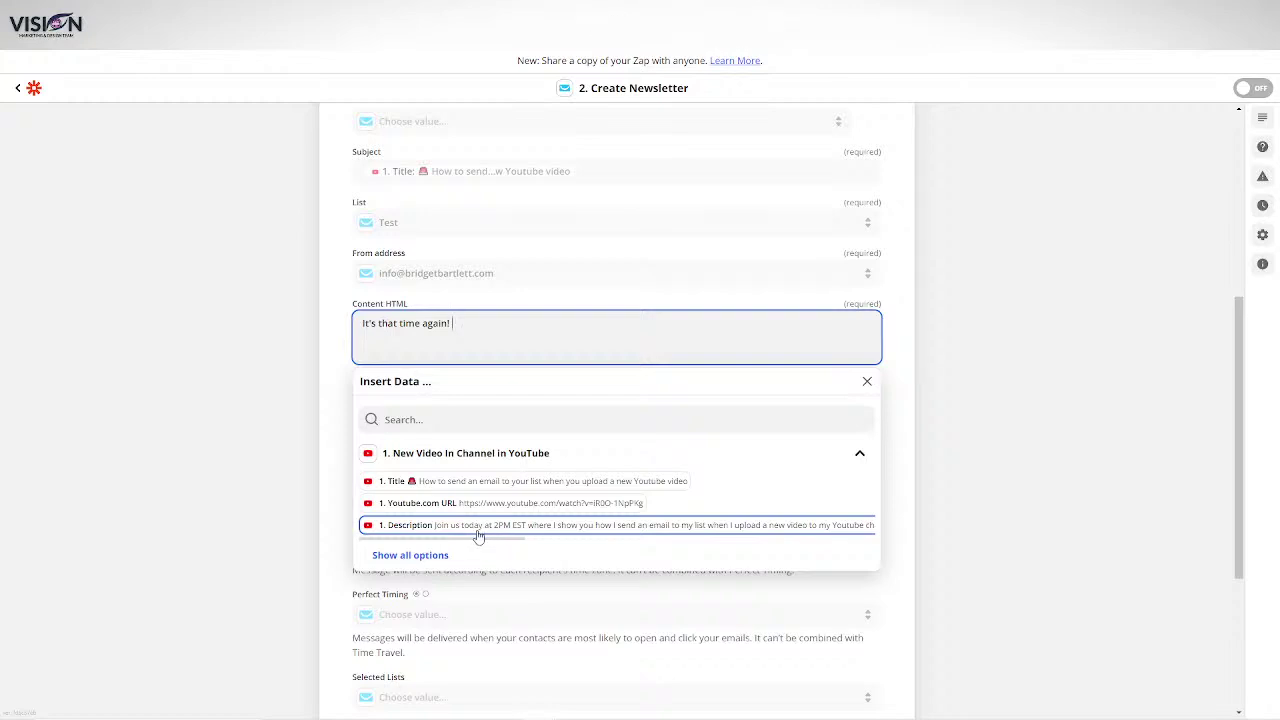
{"action": "scroll", "coordinate": [470, 470], "scroll_direction": "down", "scroll_amount": 1}
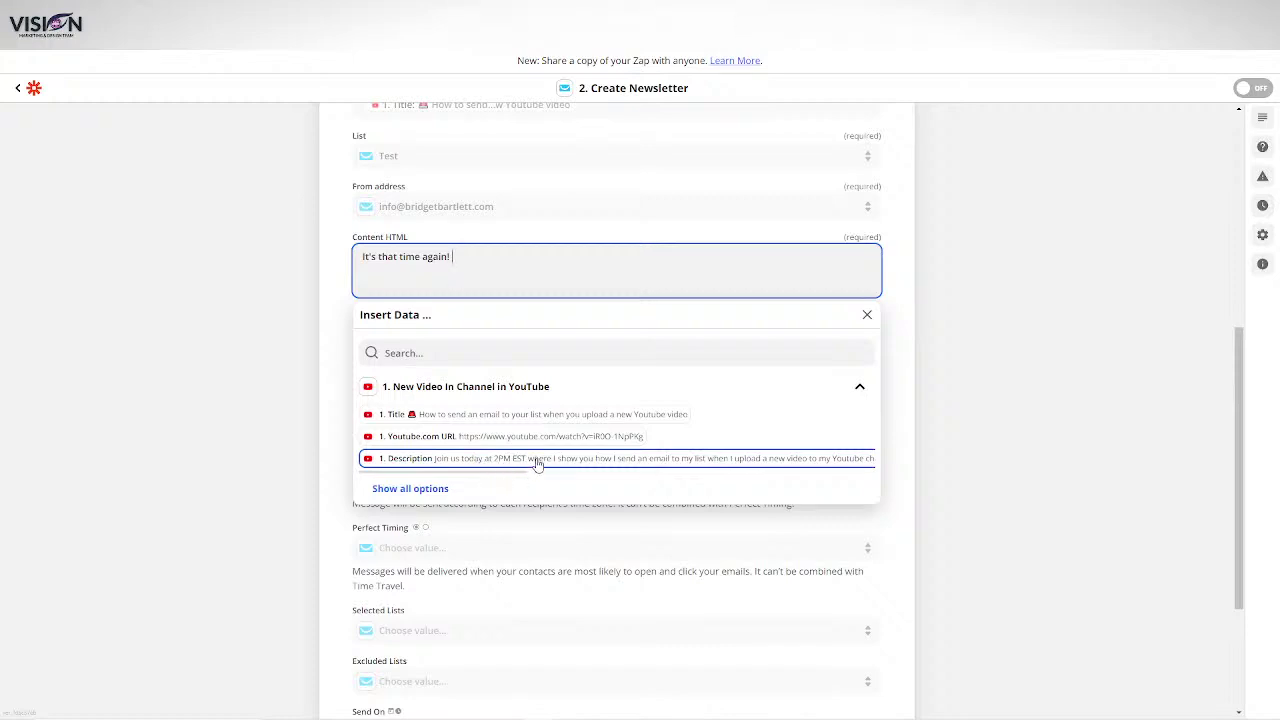
{"action": "left_click", "coordinate": [458, 460]}
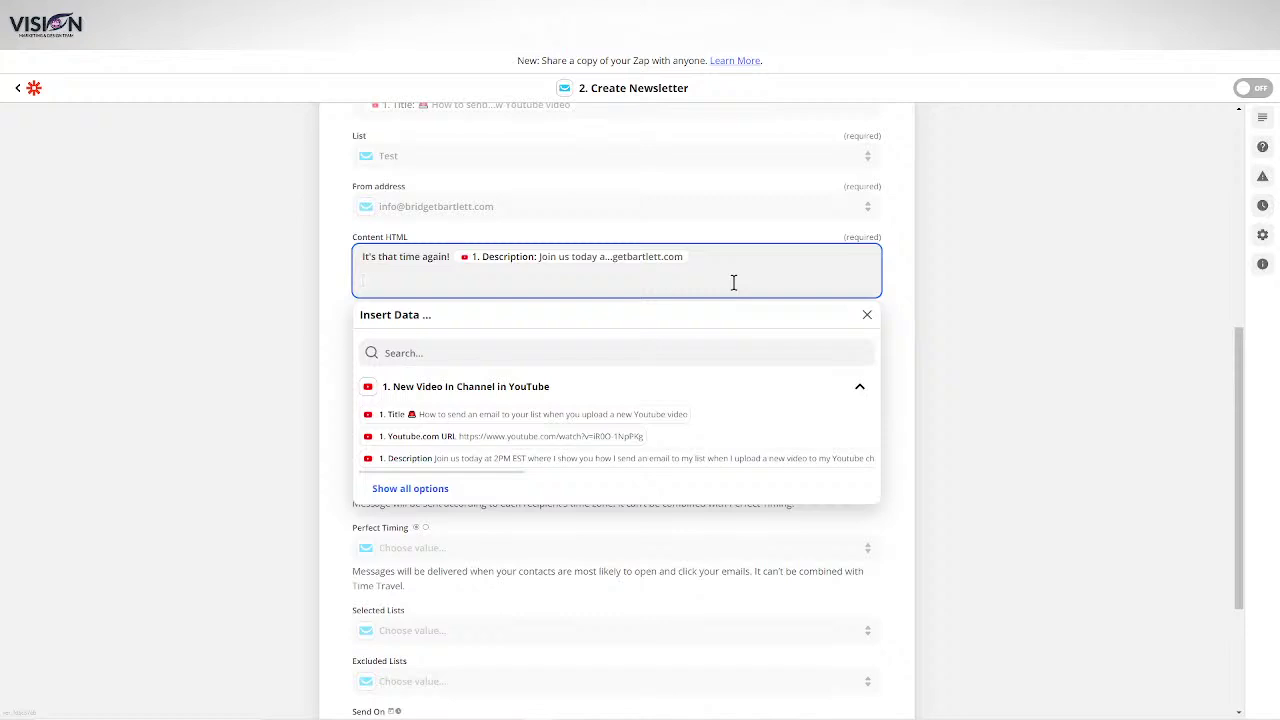
{"action": "key", "text": "Return"}
{"action": "type", "text": "If you are a "}
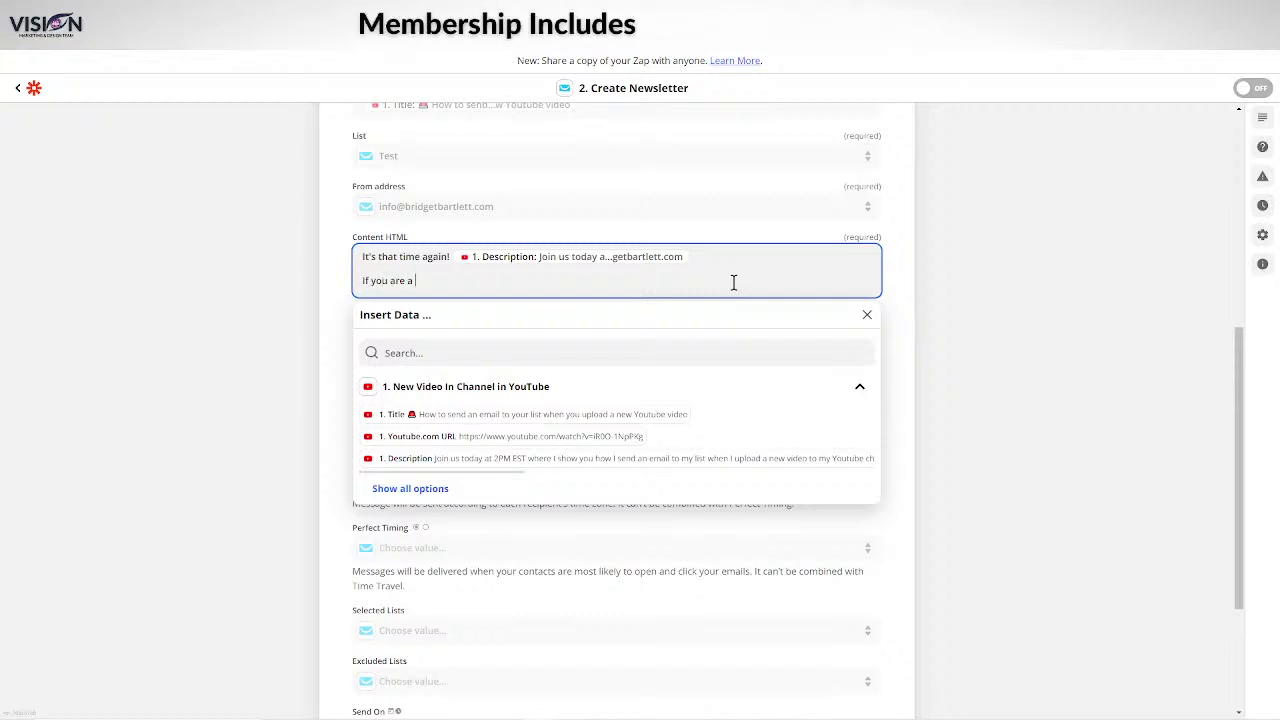
{"action": "type", "text": "team member"}
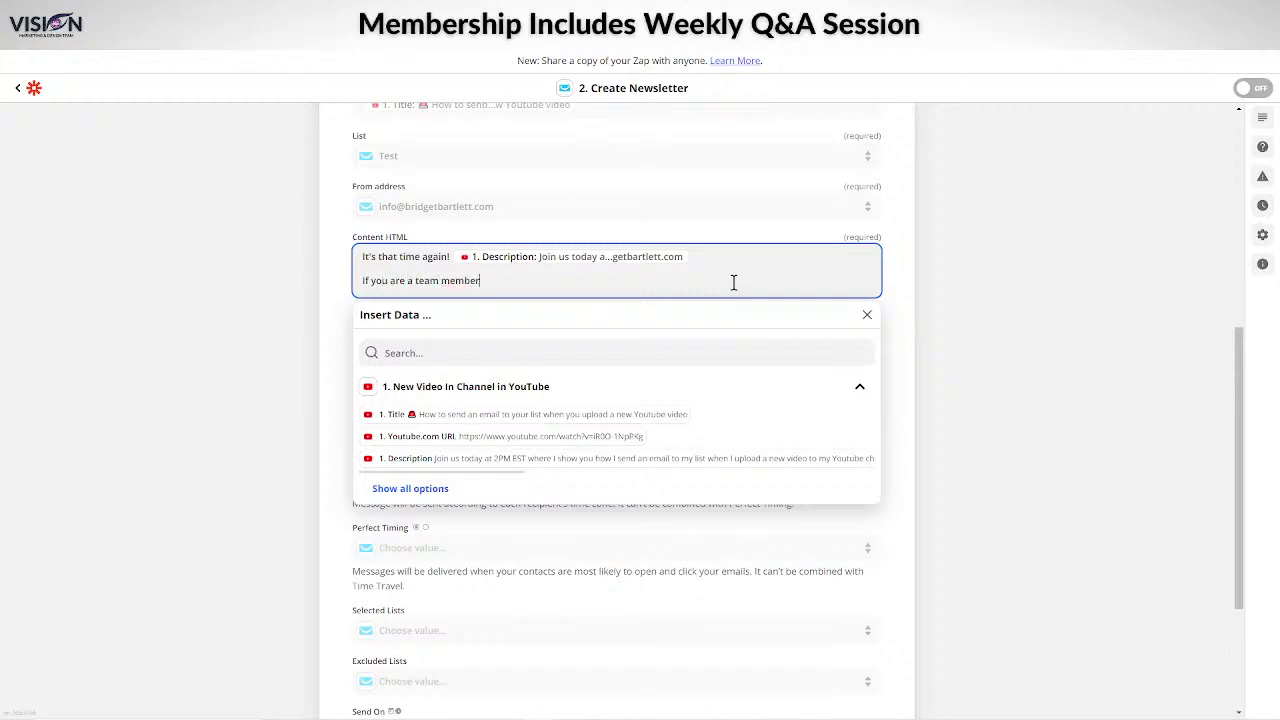
{"action": "type", "text": ", you can wat"}
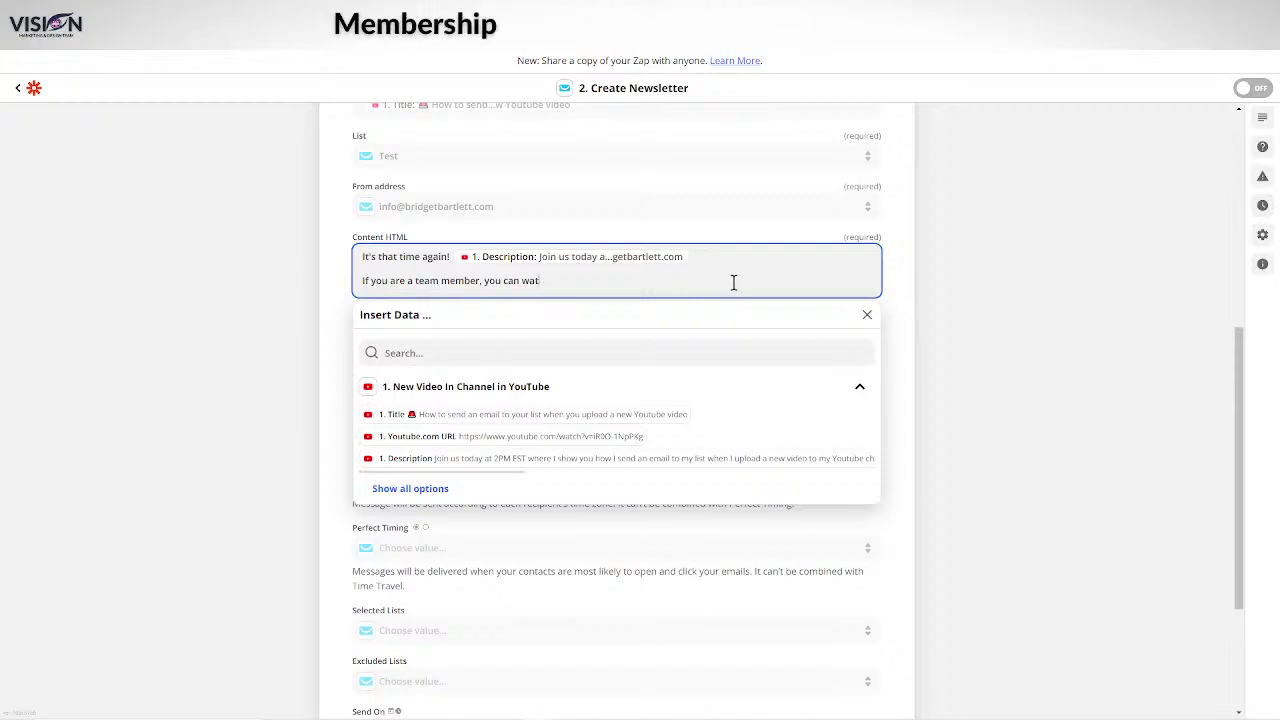
{"action": "type", "text": "ch on the replay"}
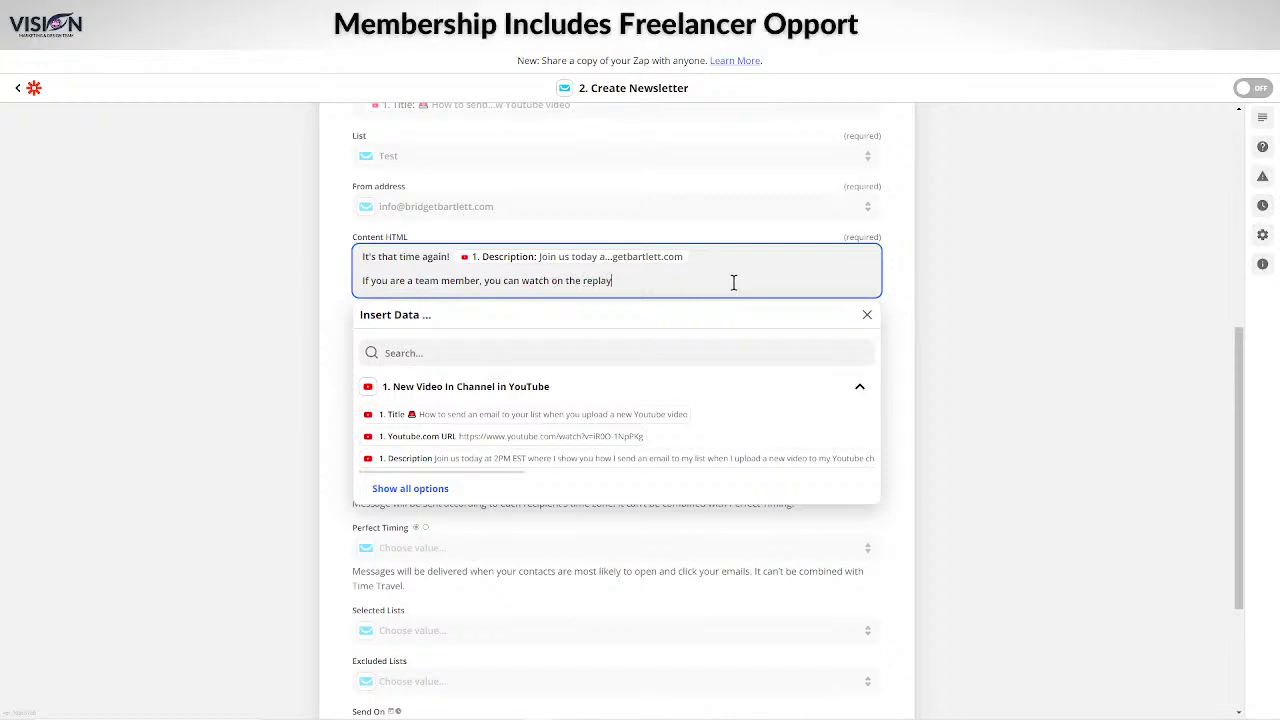
{"action": "type", "text": "s page."}
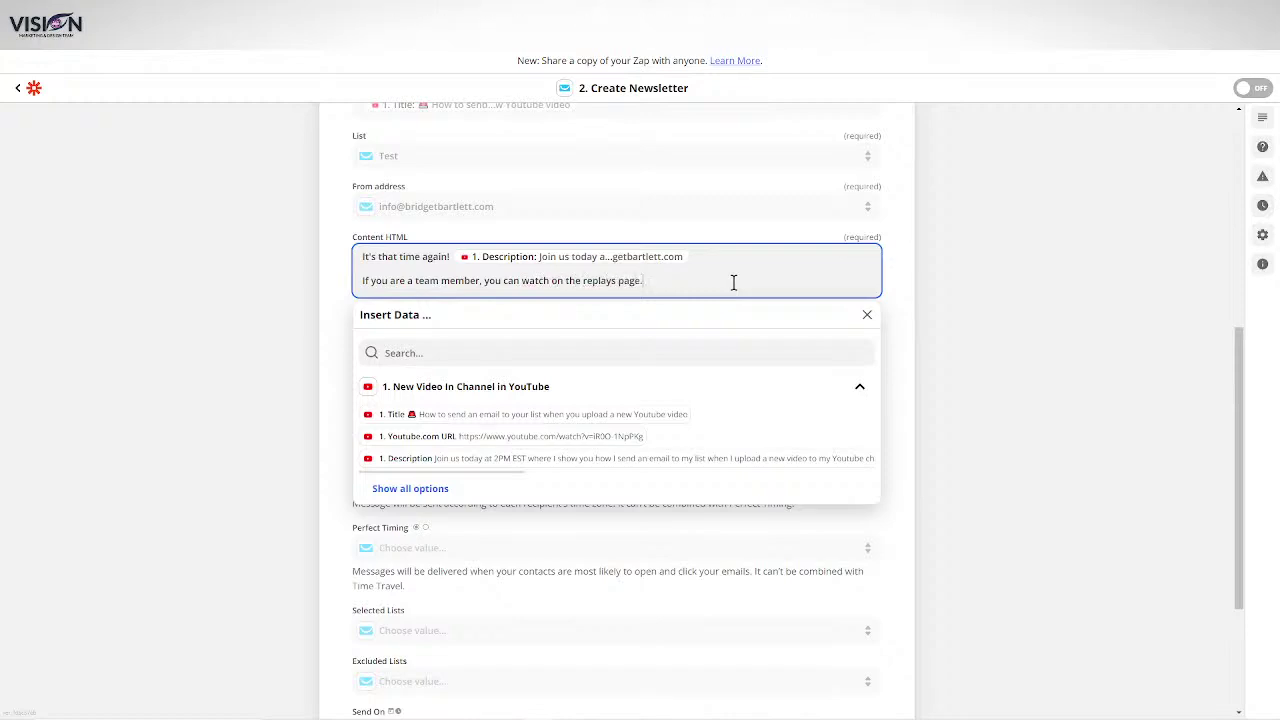
{"action": "key", "text": "BackSpace"}
{"action": "type", "text": "here ht"}
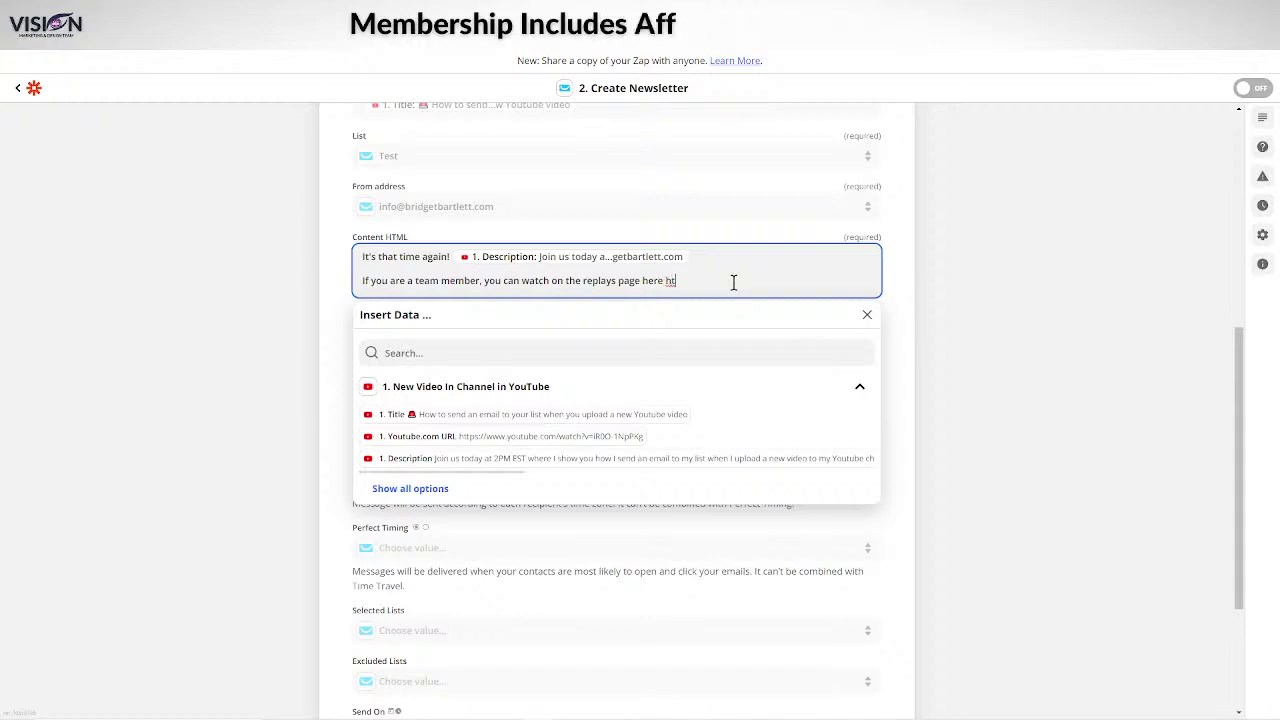
{"action": "type", "text": "tps://v"}
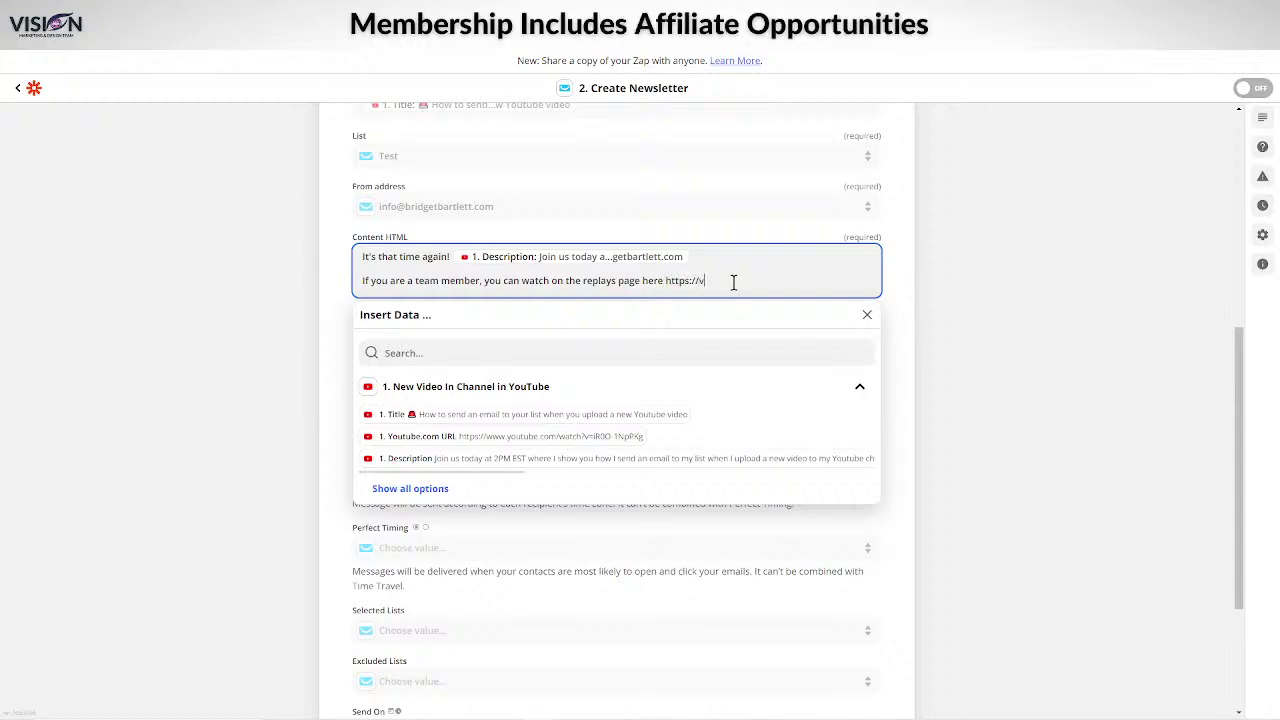
{"action": "type", "text": "isionmarkme"}
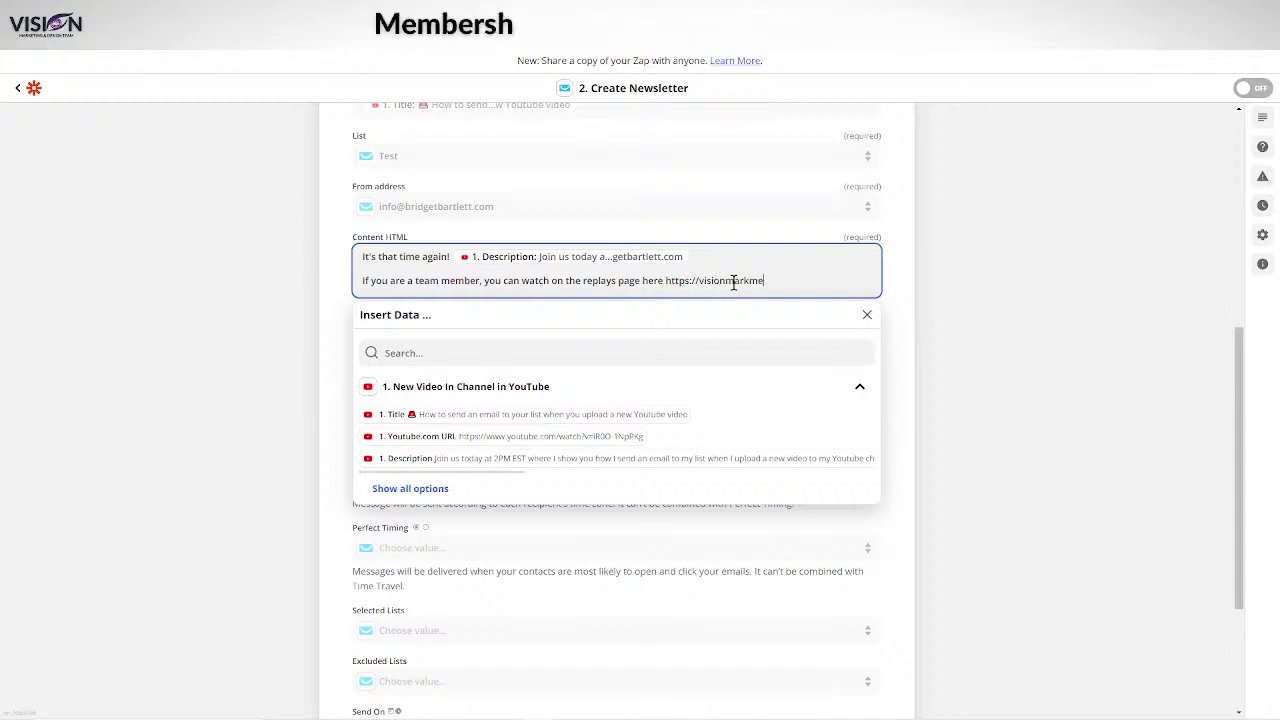
{"action": "key", "text": "BackSpace"}
{"action": "key", "text": "BackSpace"}
{"action": "type", "text": "eting"}
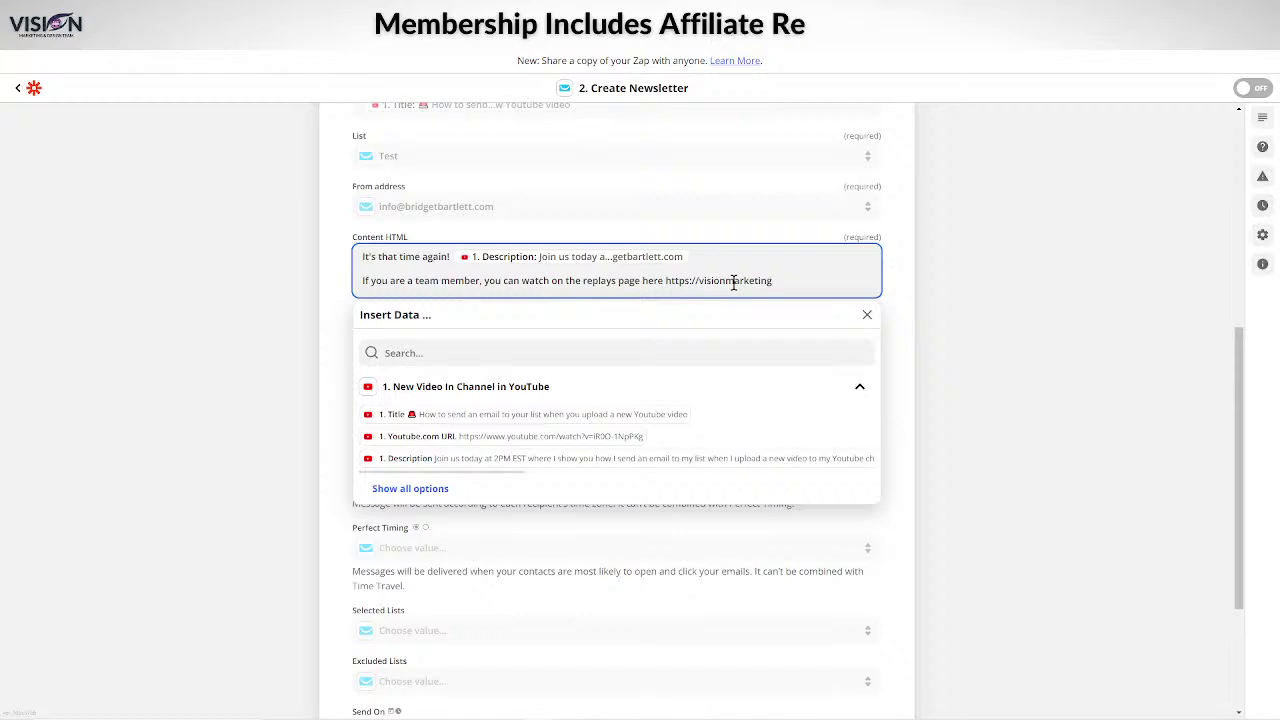
{"action": "type", "text": "anddesign.c"}
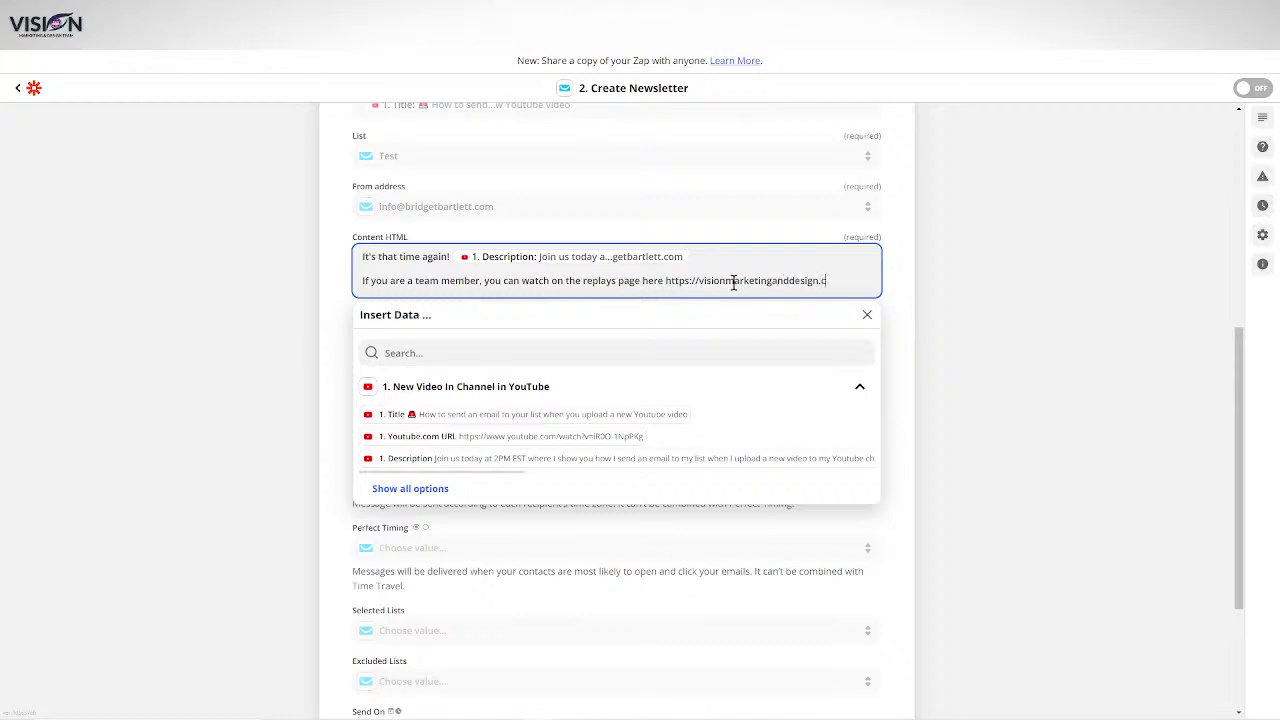
{"action": "type", "text": "om/replays"}
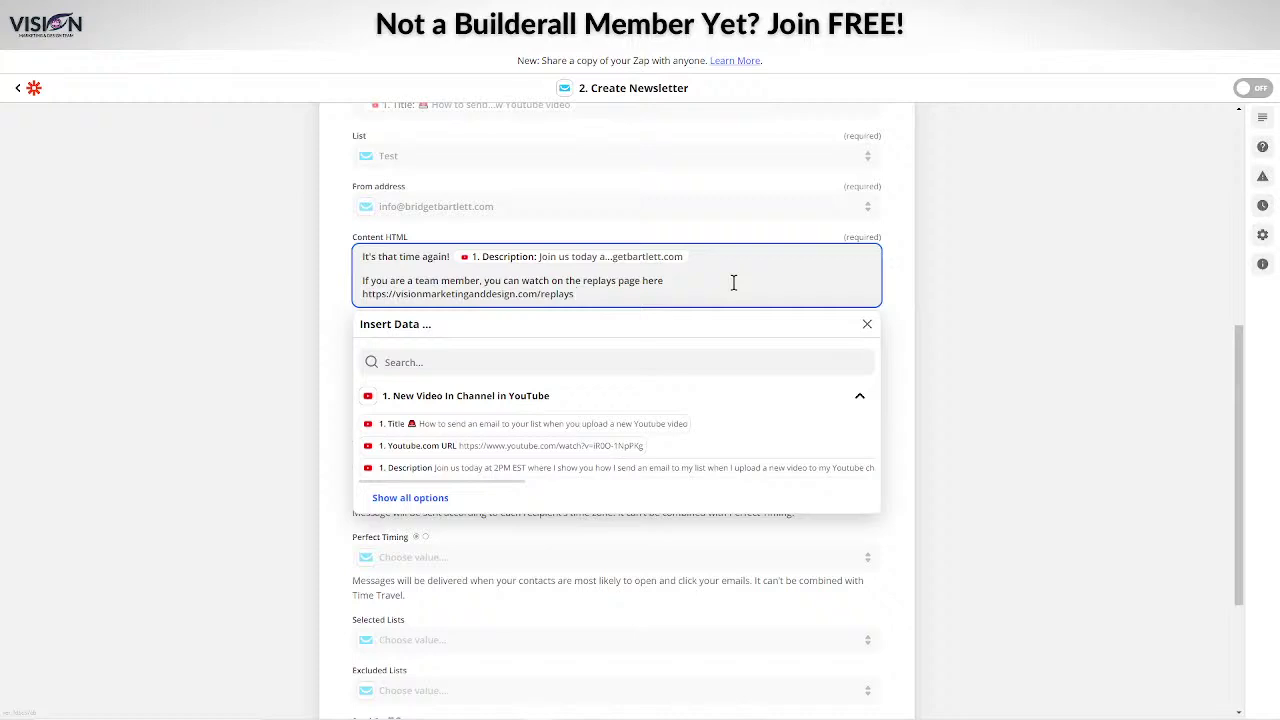
Add the paragraph "If you are not a member, you can still join us on my Youtube channel" followed by the video's Youtube.com URL
{"action": "key", "text": "Return"}
{"action": "key", "text": "Return"}
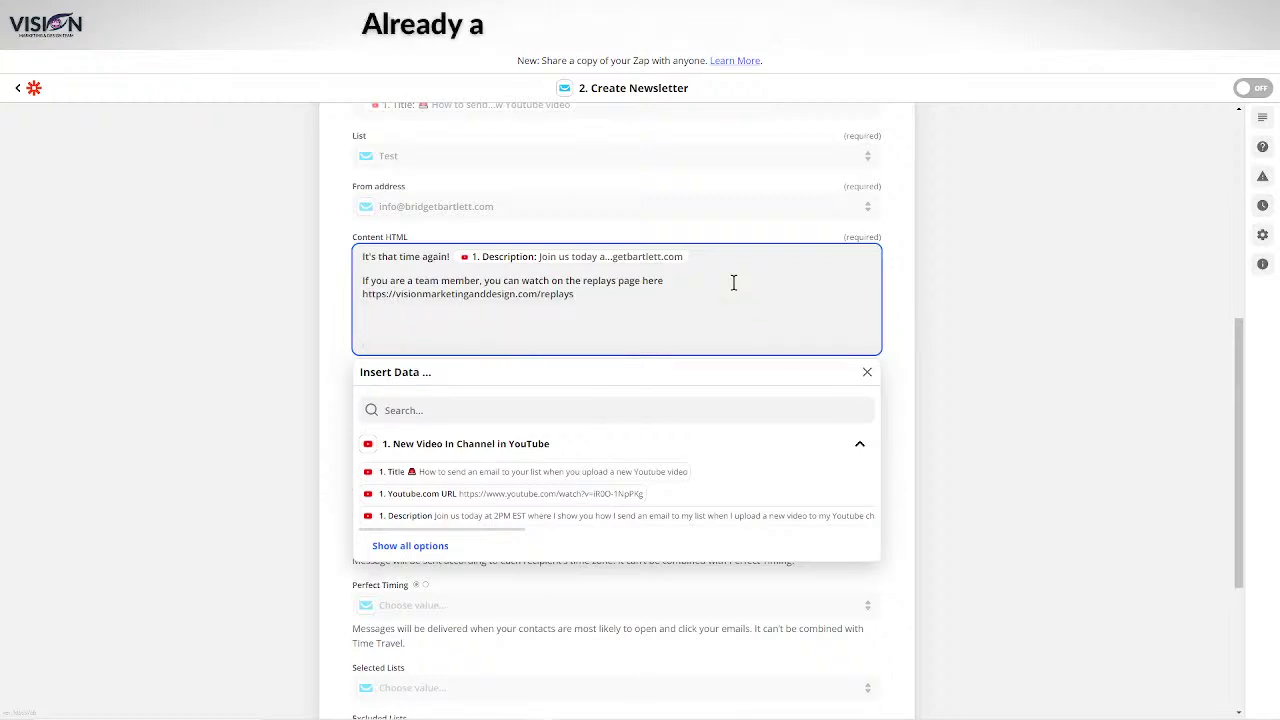
{"action": "key", "text": "BackSpace"}
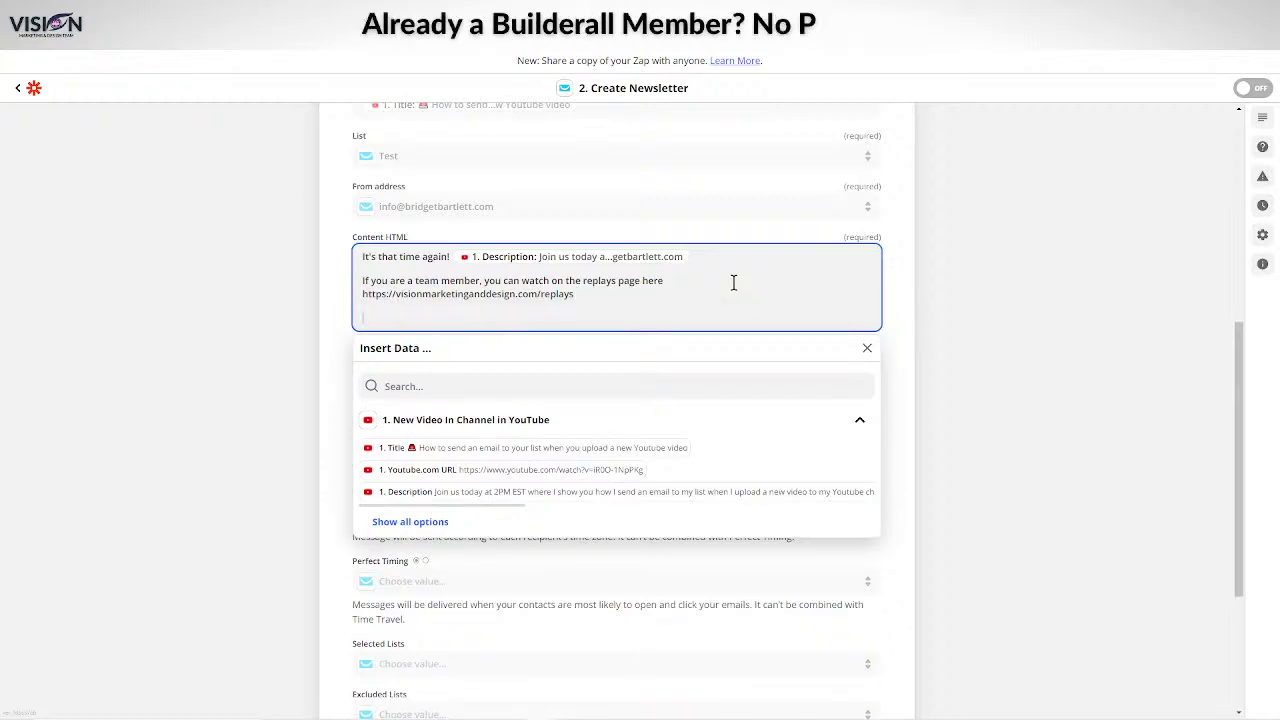
{"action": "type", "text": "If"}
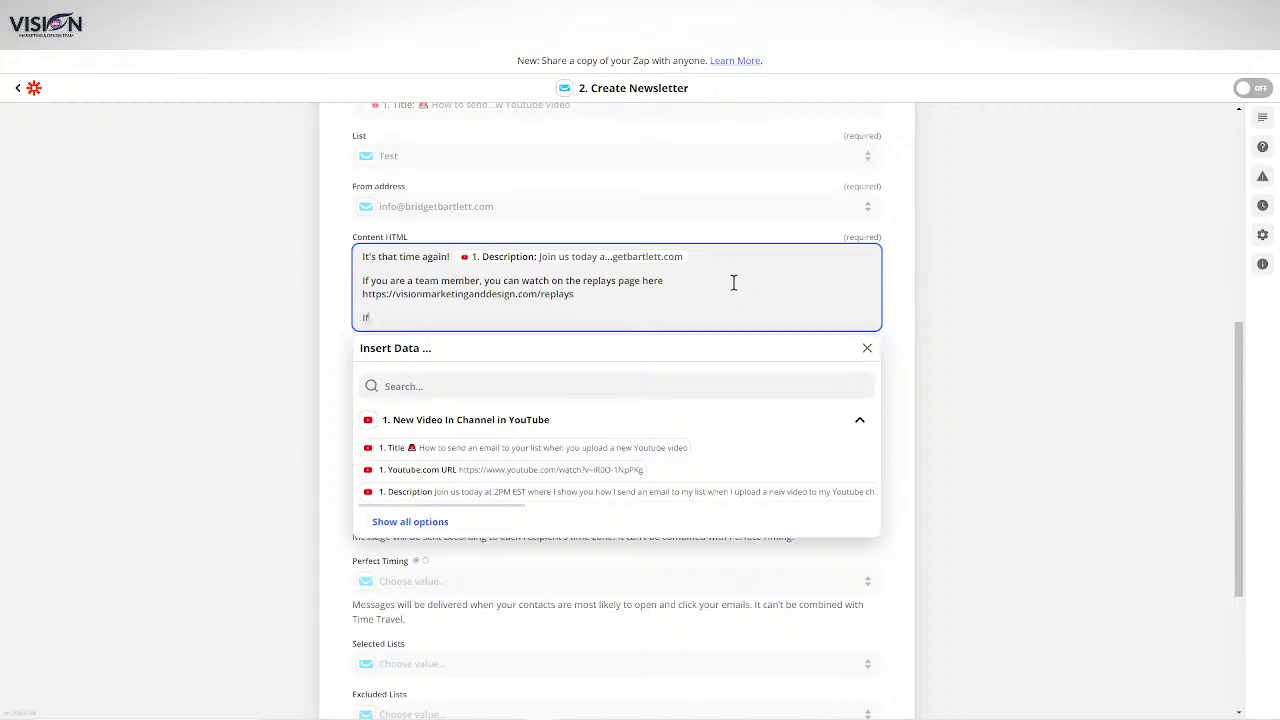
{"action": "type", "text": " youare"}
{"action": "type", "text": " are "}
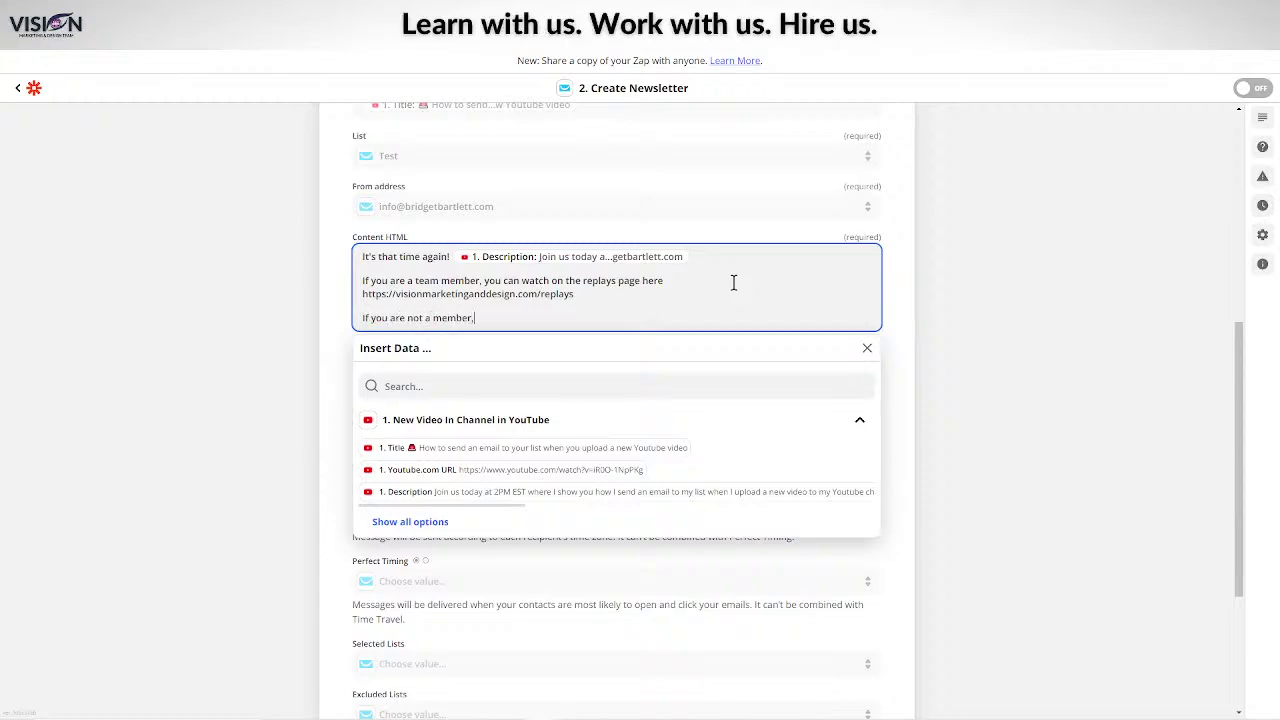
{"action": "type", "text": "n s"}
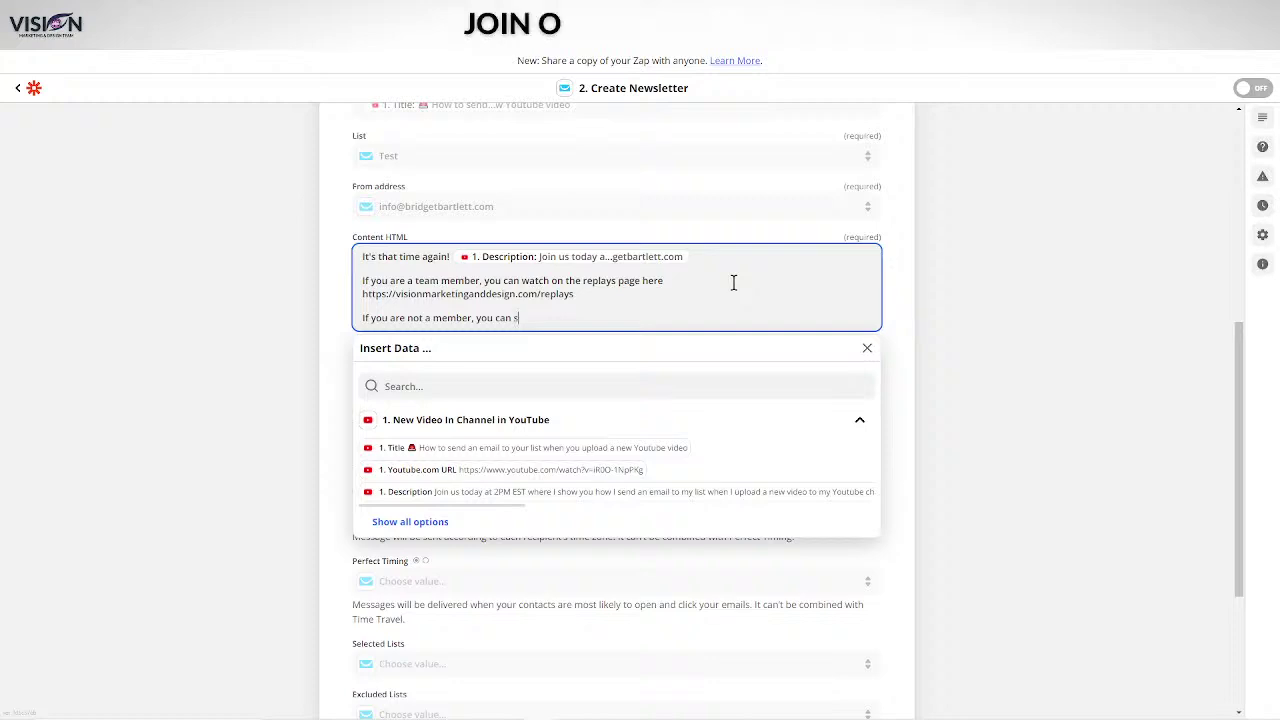
{"action": "type", "text": "till join us"}
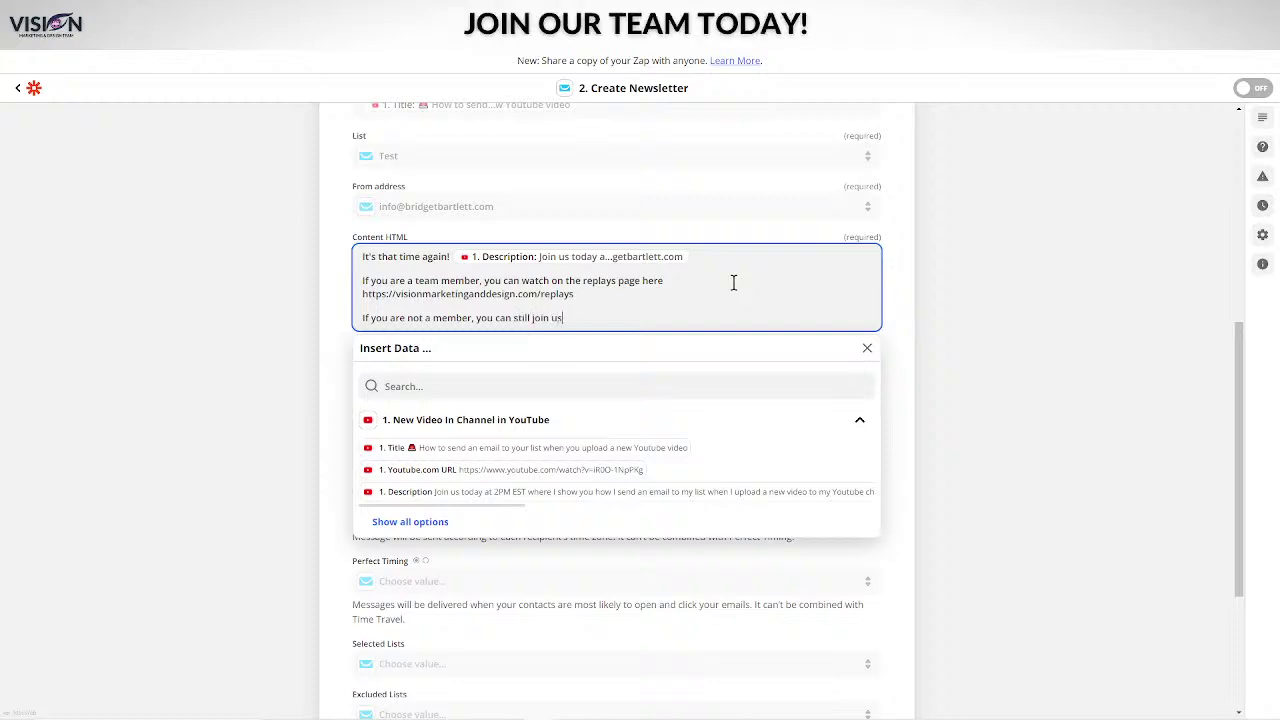
{"action": "type", "text": " on my "}
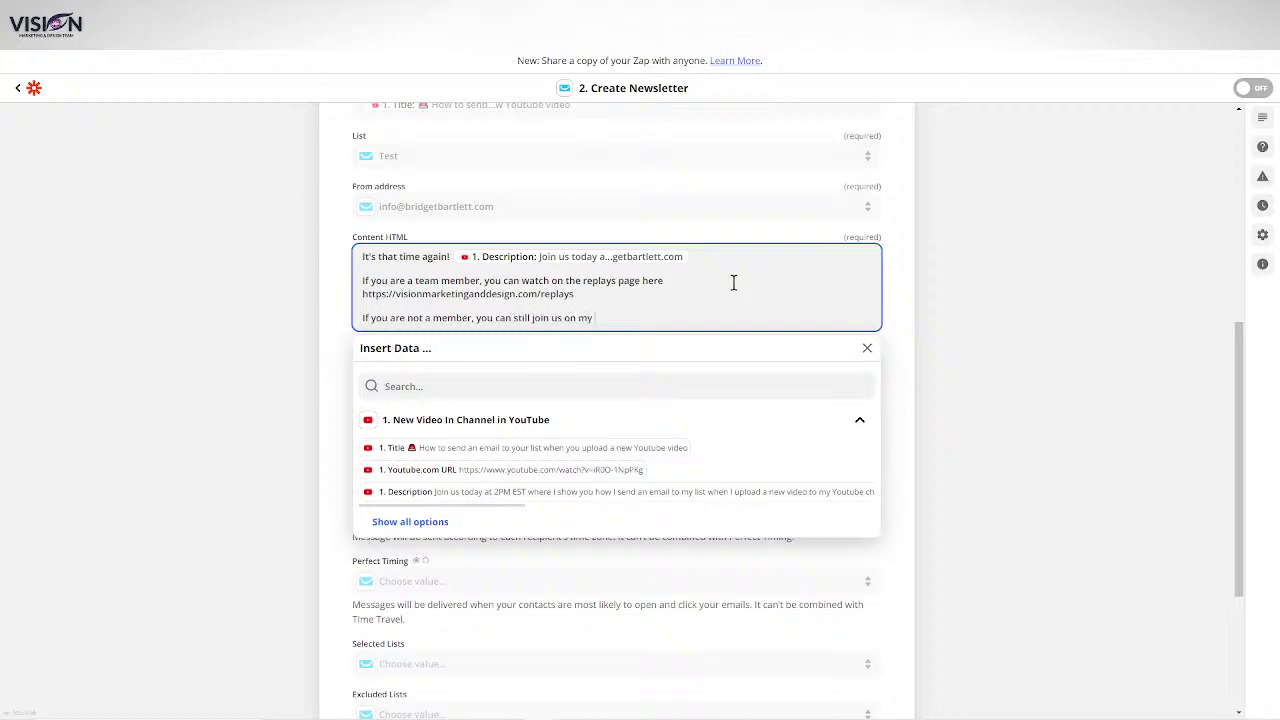
{"action": "type", "text": "Youtube chabnn"}
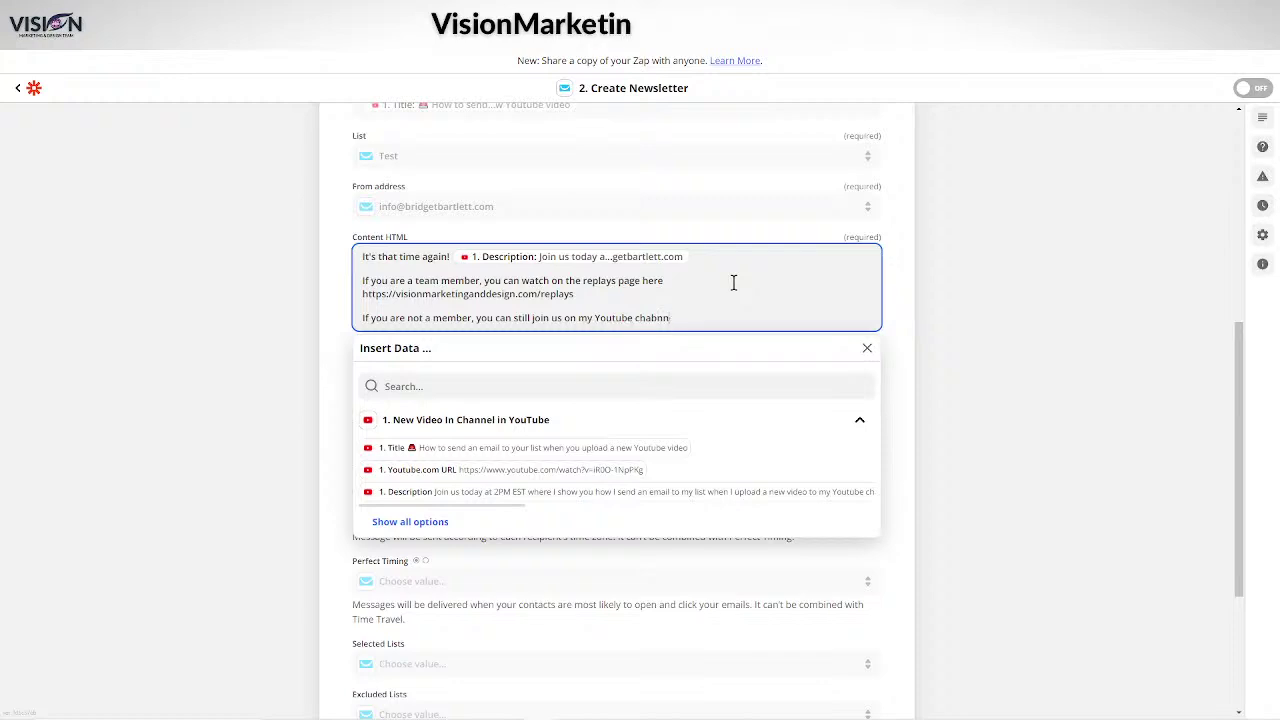
{"action": "key", "text": "BackSpace"}
{"action": "key", "text": "BackSpace"}
{"action": "key", "text": "BackSpace"}
{"action": "type", "text": "nee"}
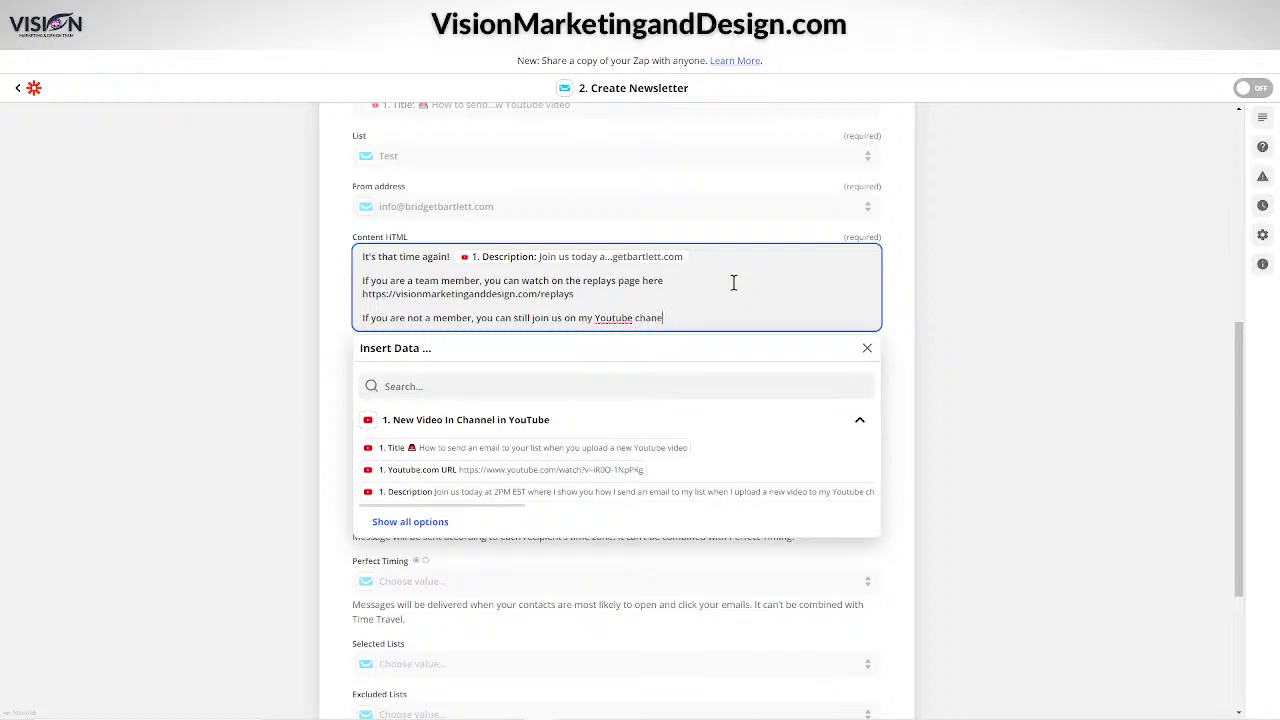
{"action": "key", "text": "BackSpace"}
{"action": "type", "text": "nnel"}
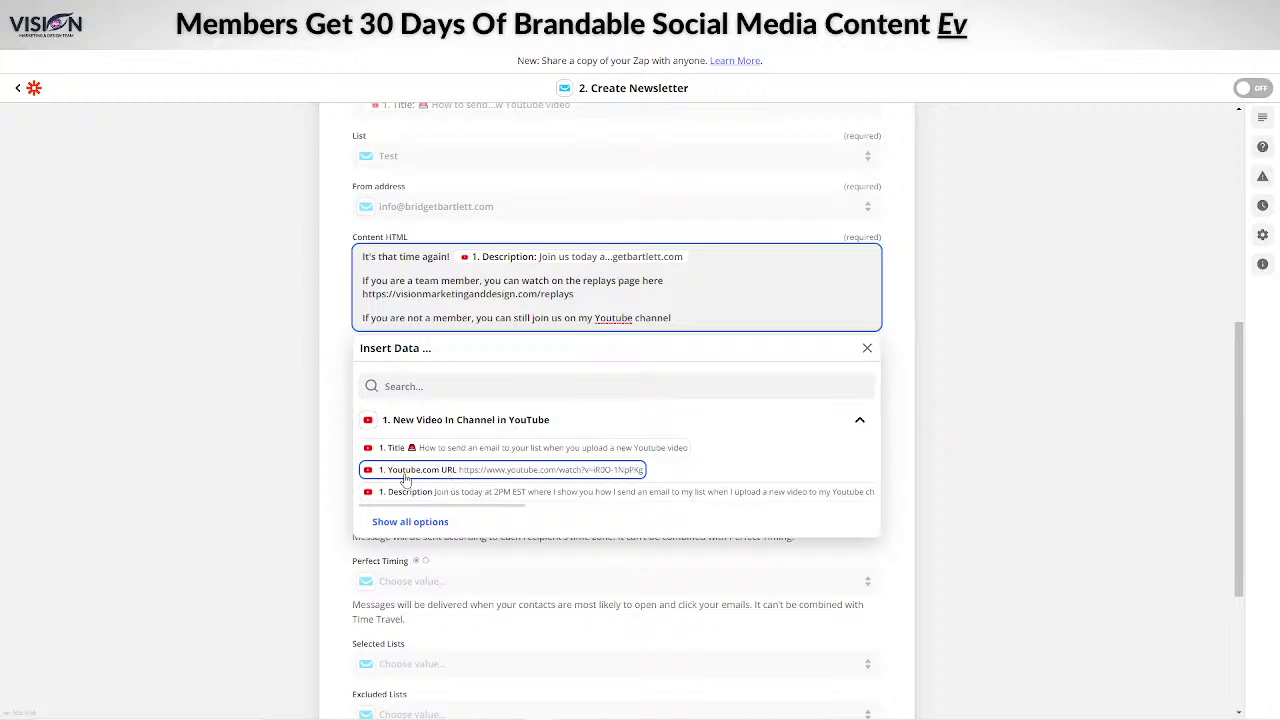
{"action": "left_click", "coordinate": [472, 476]}
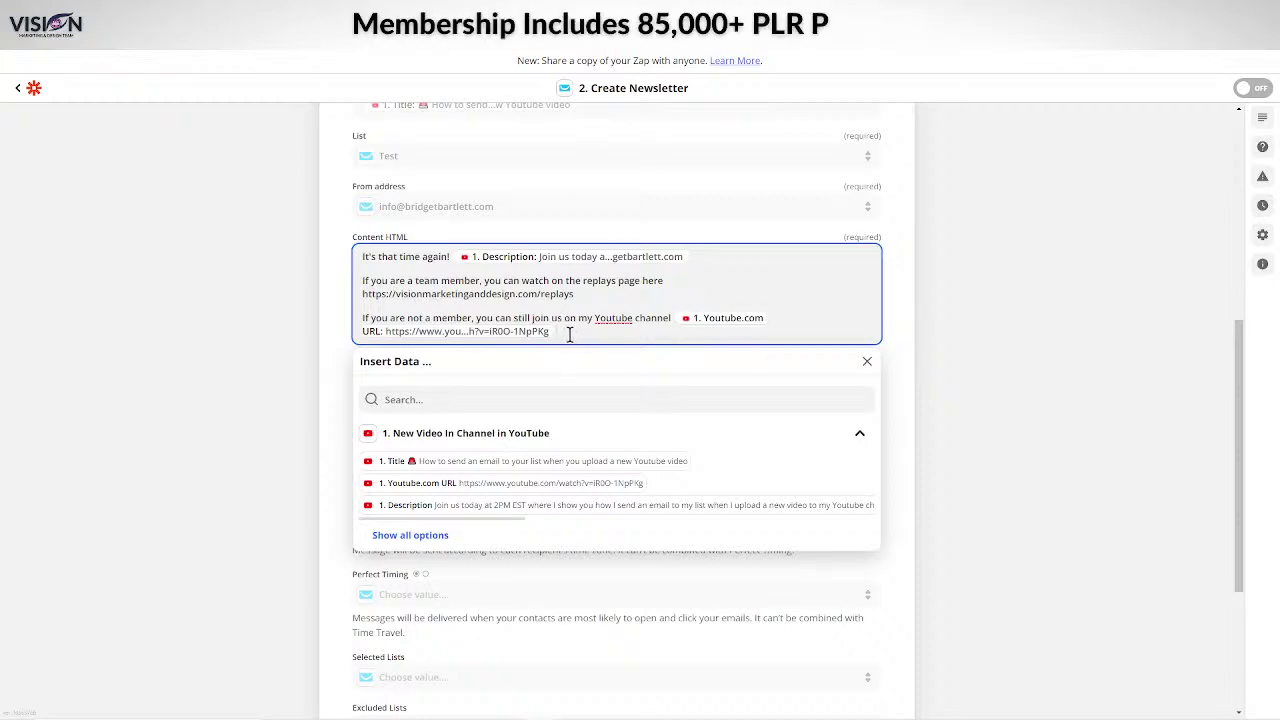
Close the Content HTML with the line "See you in the training!" as its own paragraph, without an extra blank line above it
{"action": "key", "text": "Return"}
{"action": "key", "text": "Return"}
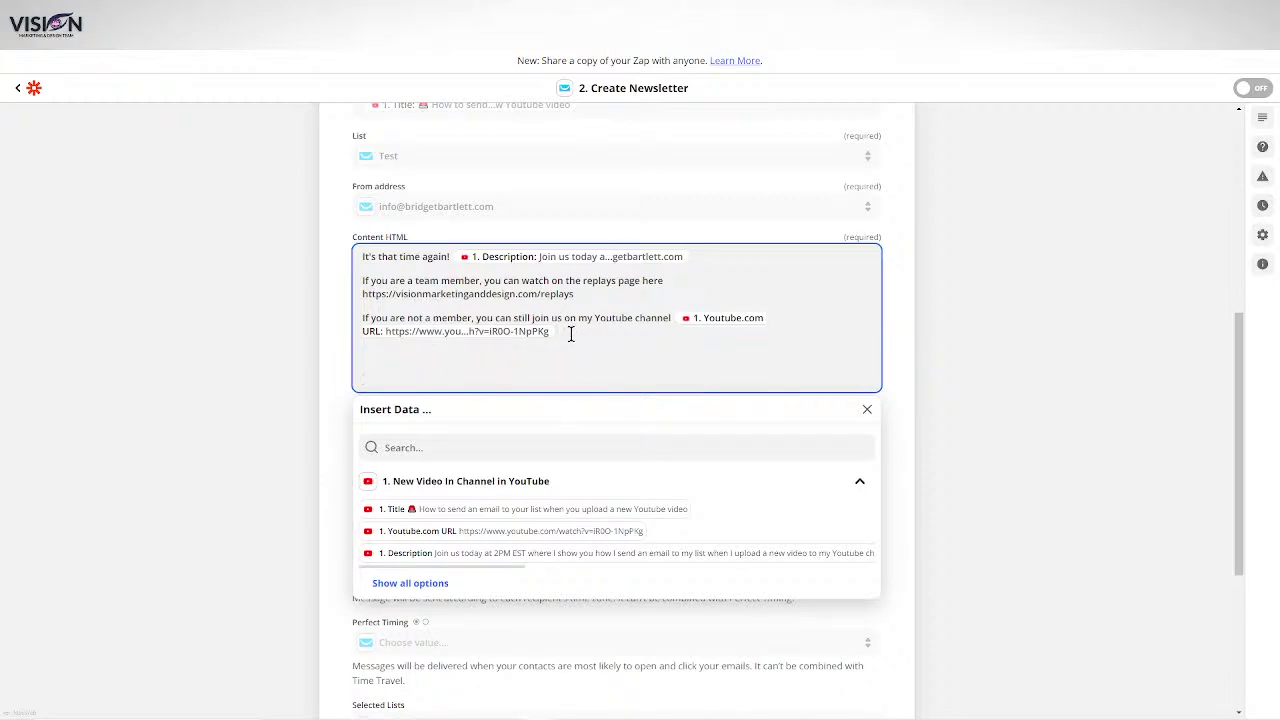
{"action": "type", "text": "See you in the training!"}
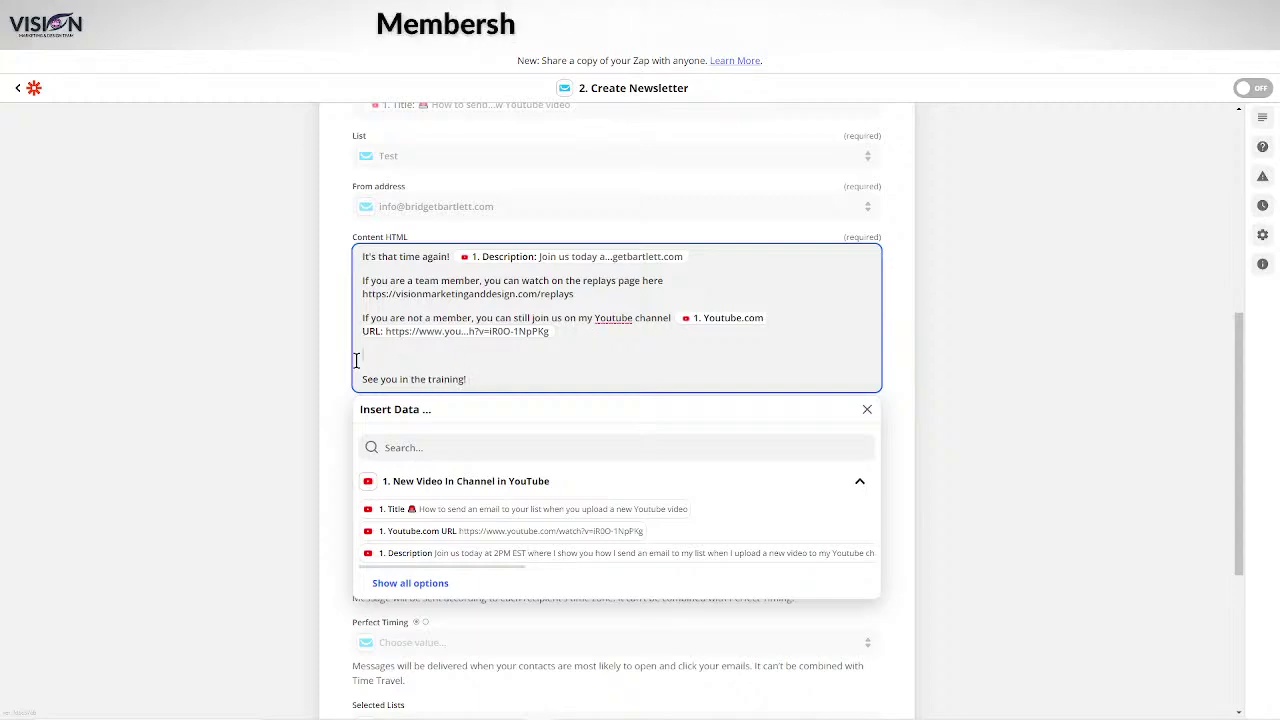
{"action": "key", "text": "BackSpace"}
{"action": "left_click", "coordinate": [1172, 377]}
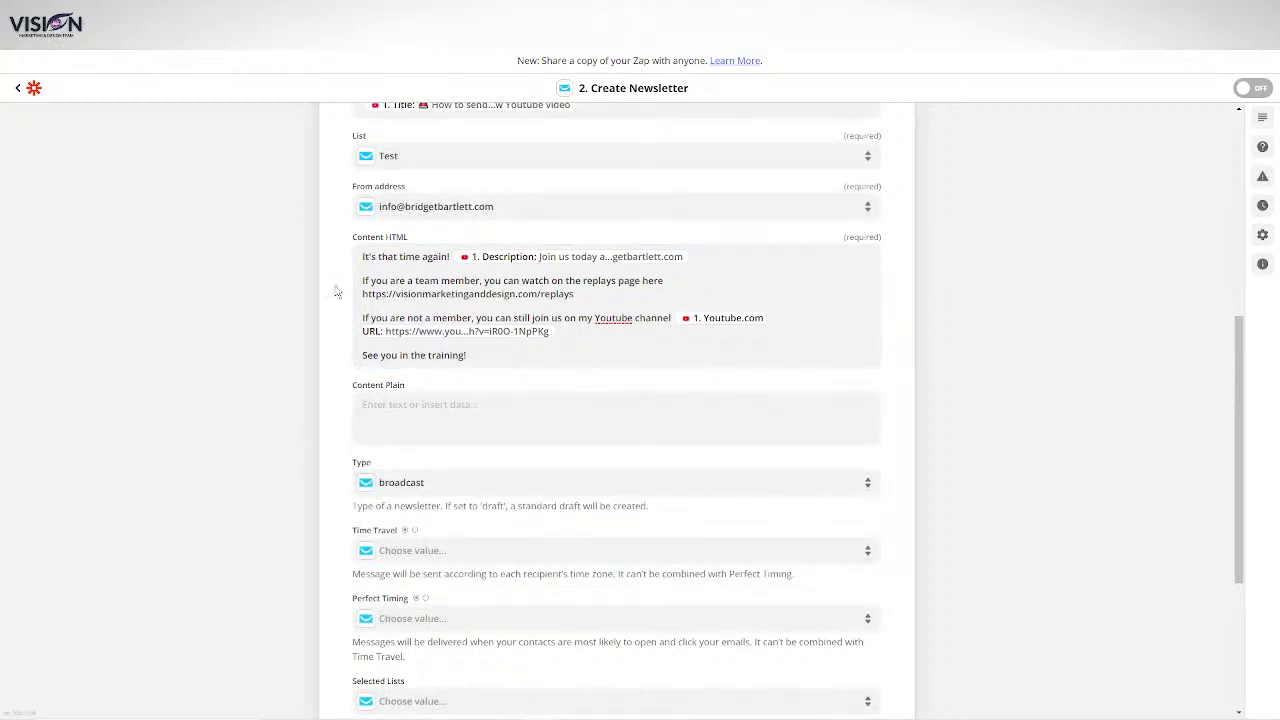
Copy the entire Content HTML message, including its inserted YouTube fields, into Content Plain
{"action": "left_click_drag", "start_coordinate": [360, 256], "coordinate": [572, 363]}
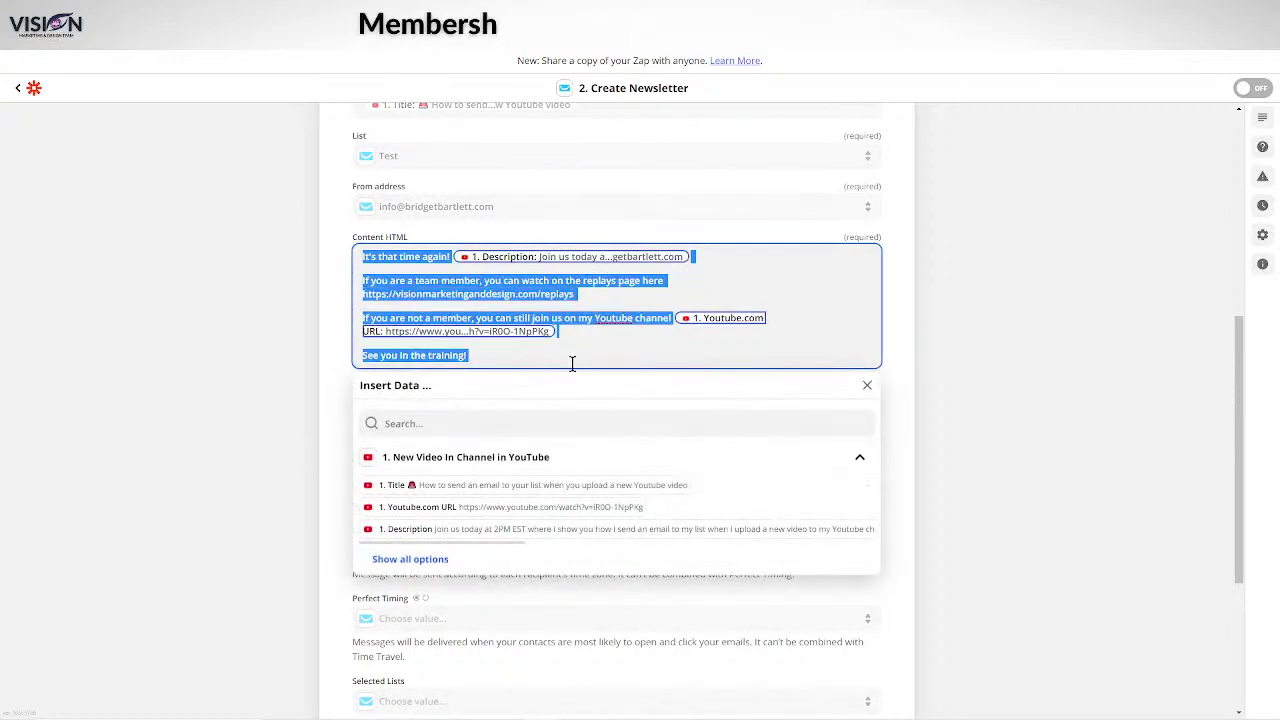
{"action": "right_click", "coordinate": [416, 287]}
{"action": "left_click", "coordinate": [453, 340]}
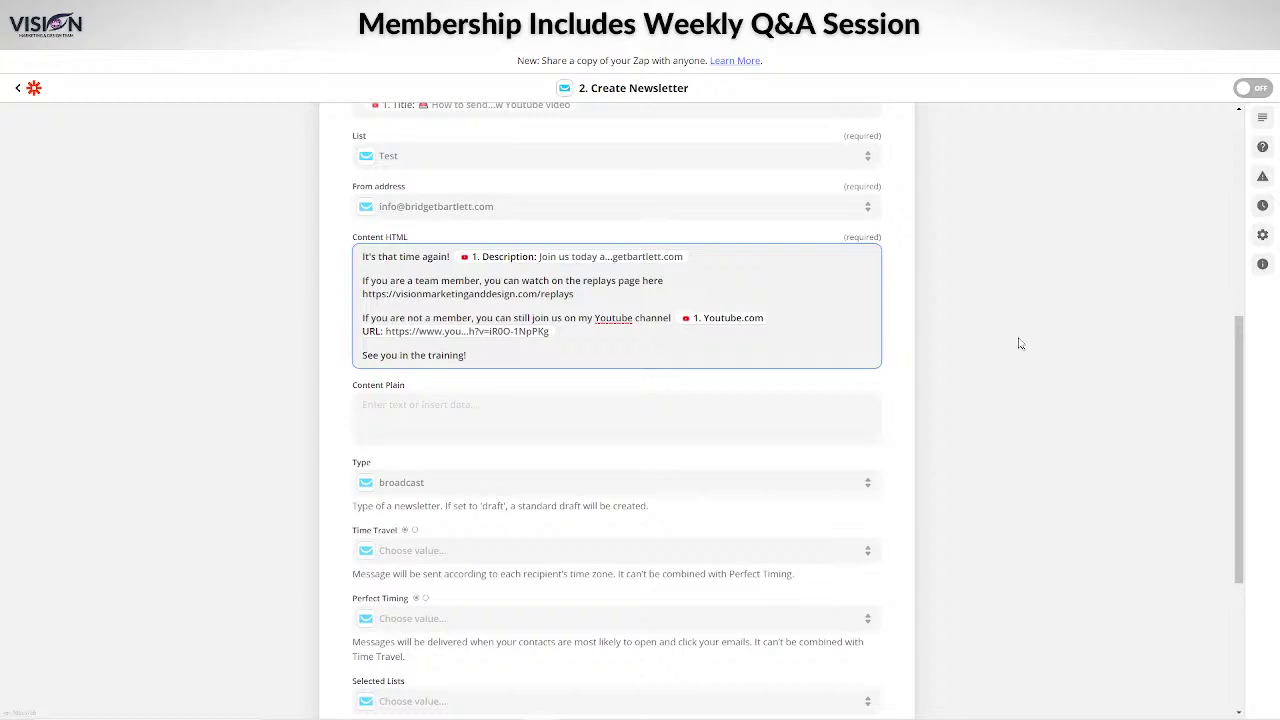
{"action": "left_click", "coordinate": [383, 408]}
{"action": "key", "text": "ctrl+v"}
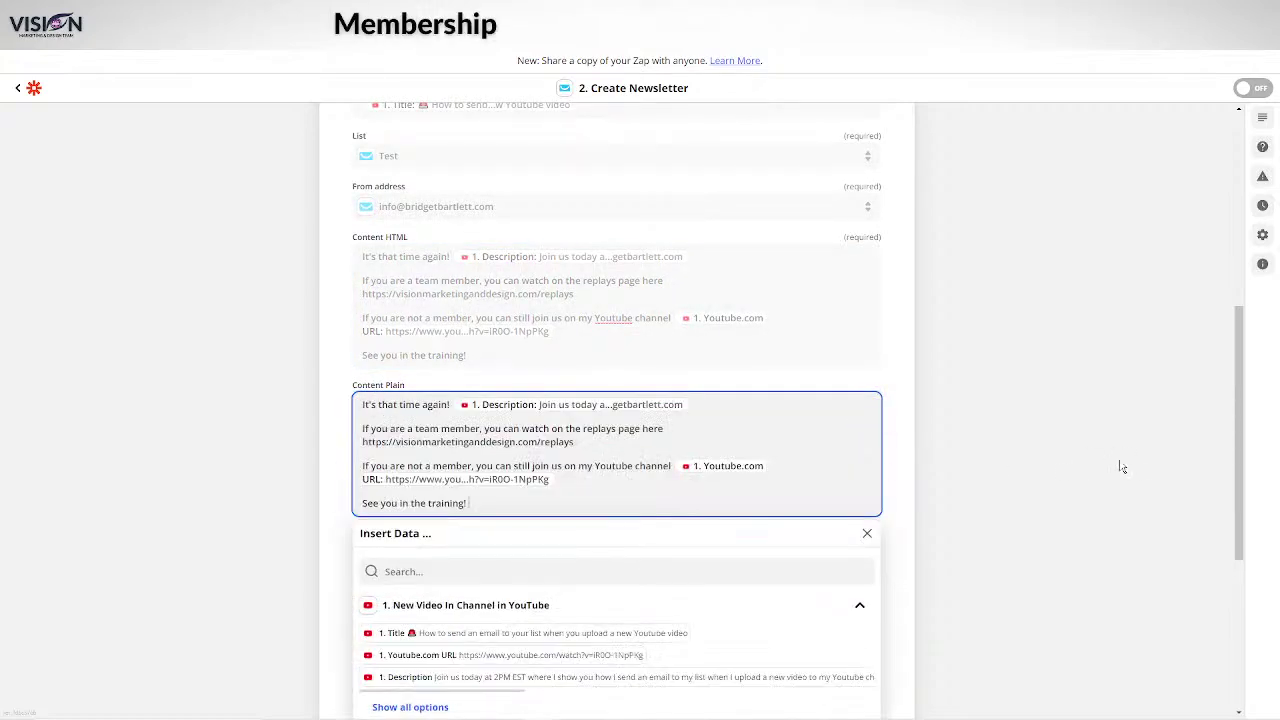
Keep broadcast selected as the newsletter Type and leave Time Travel without a value
{"action": "scroll", "coordinate": [903, 495], "scroll_direction": "down", "scroll_amount": 1}
{"action": "scroll", "coordinate": [903, 495], "scroll_direction": "down", "scroll_amount": 5}
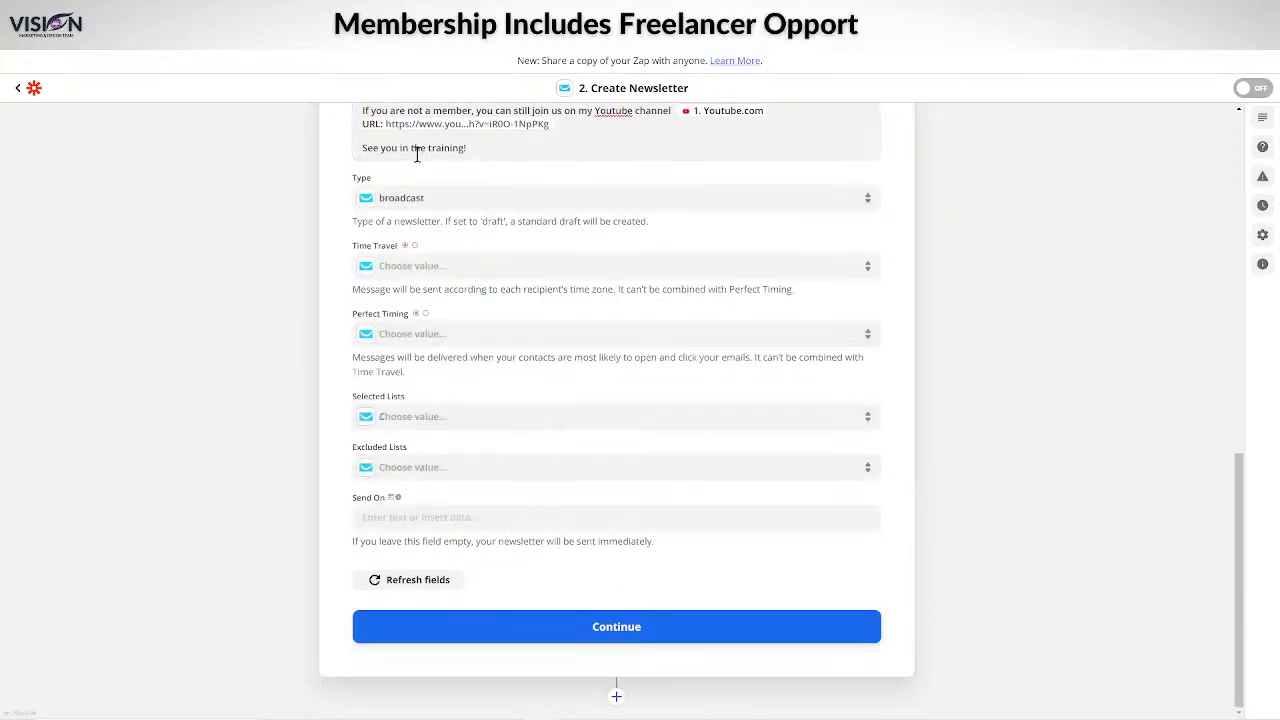
{"action": "left_click", "coordinate": [387, 203]}
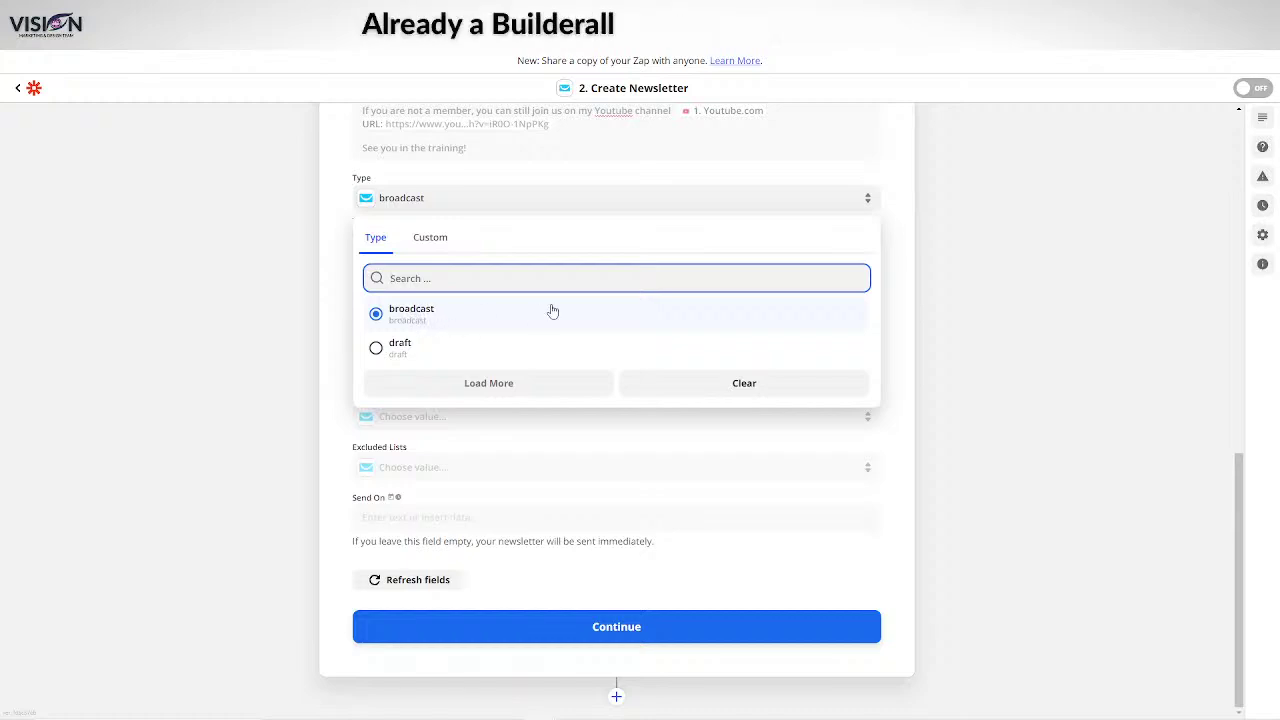
{"action": "left_click", "coordinate": [409, 310]}
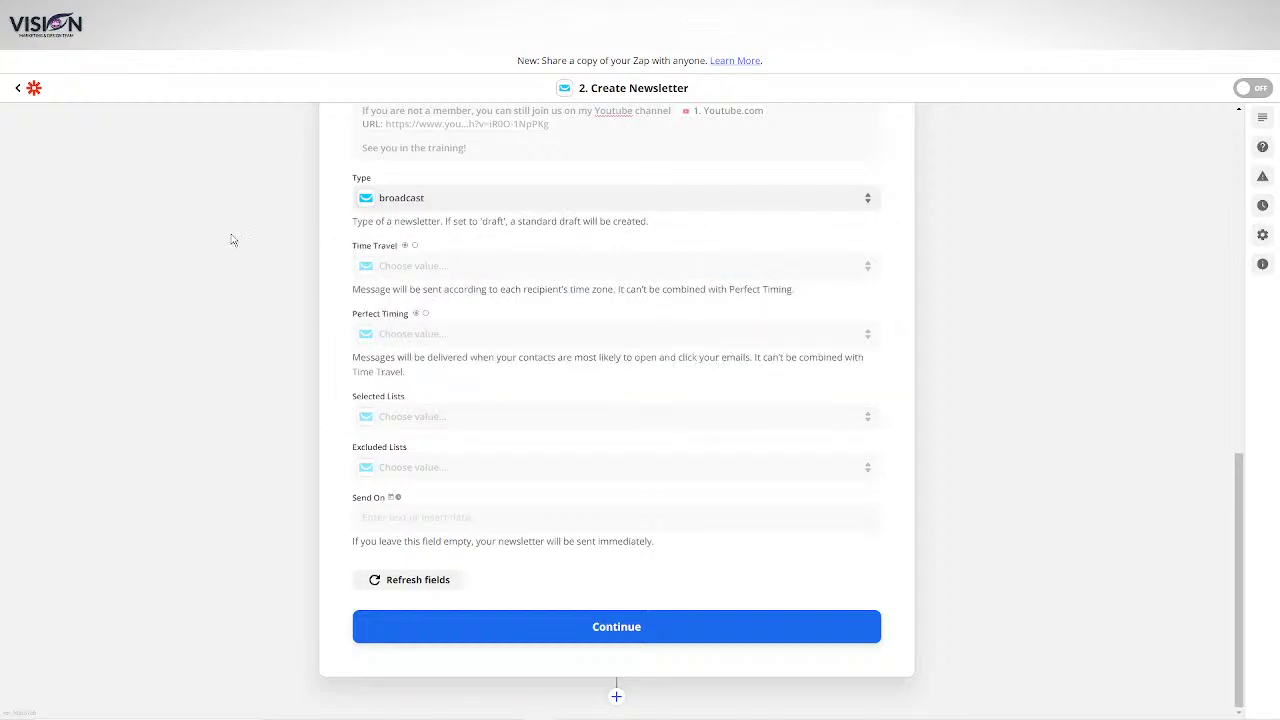
{"action": "left_click", "coordinate": [416, 268]}
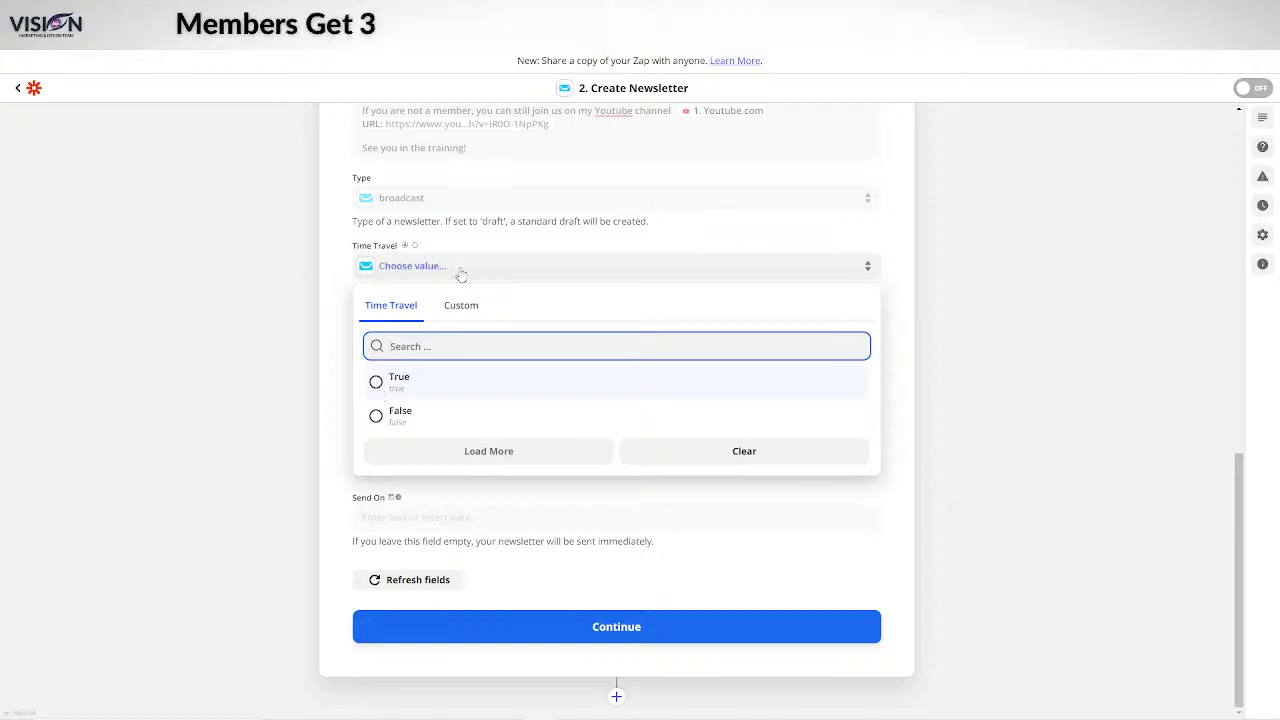
{"action": "left_click", "coordinate": [476, 262]}
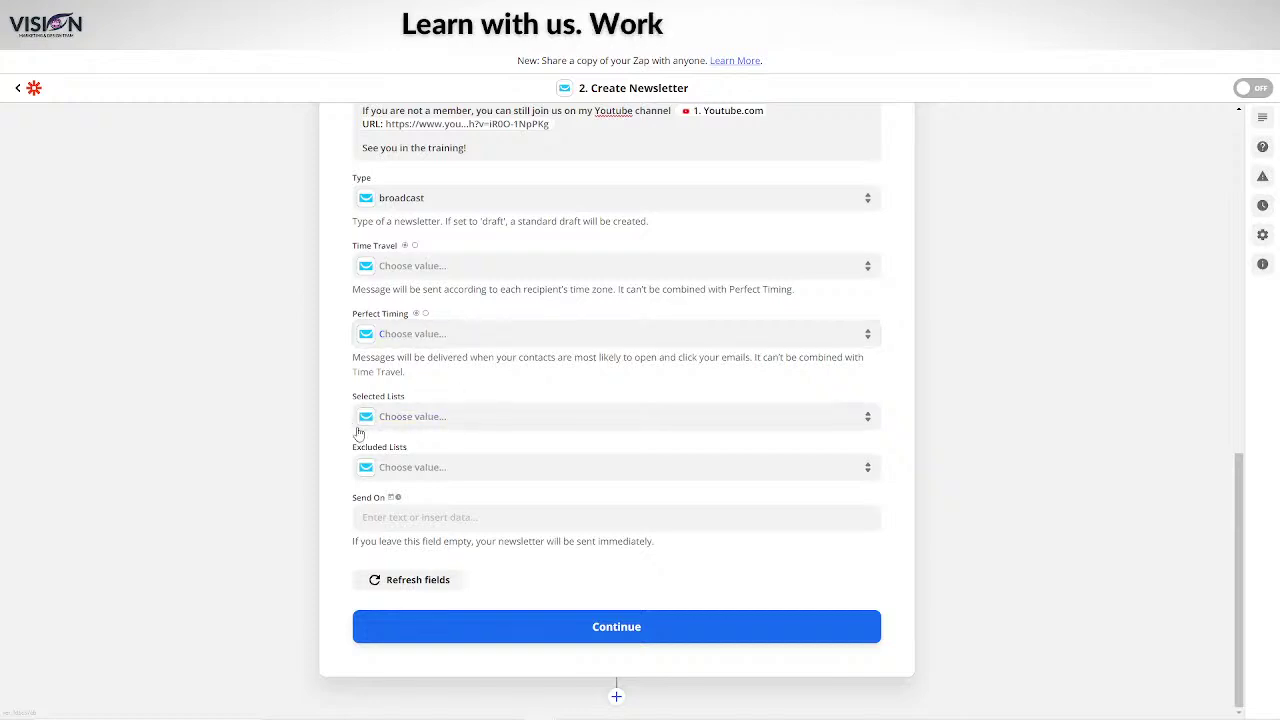
Add the Test list to Selected Lists and continue to the action test
{"action": "left_click", "coordinate": [413, 424]}
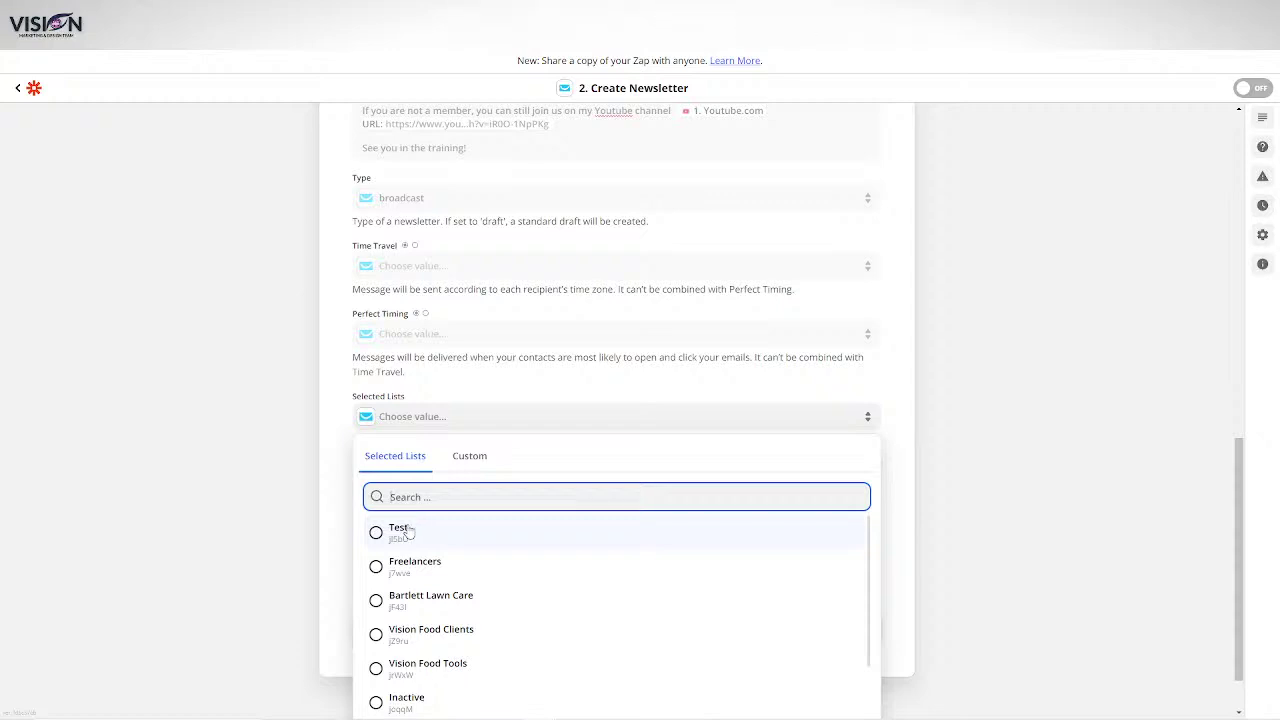
{"action": "left_click", "coordinate": [405, 527]}
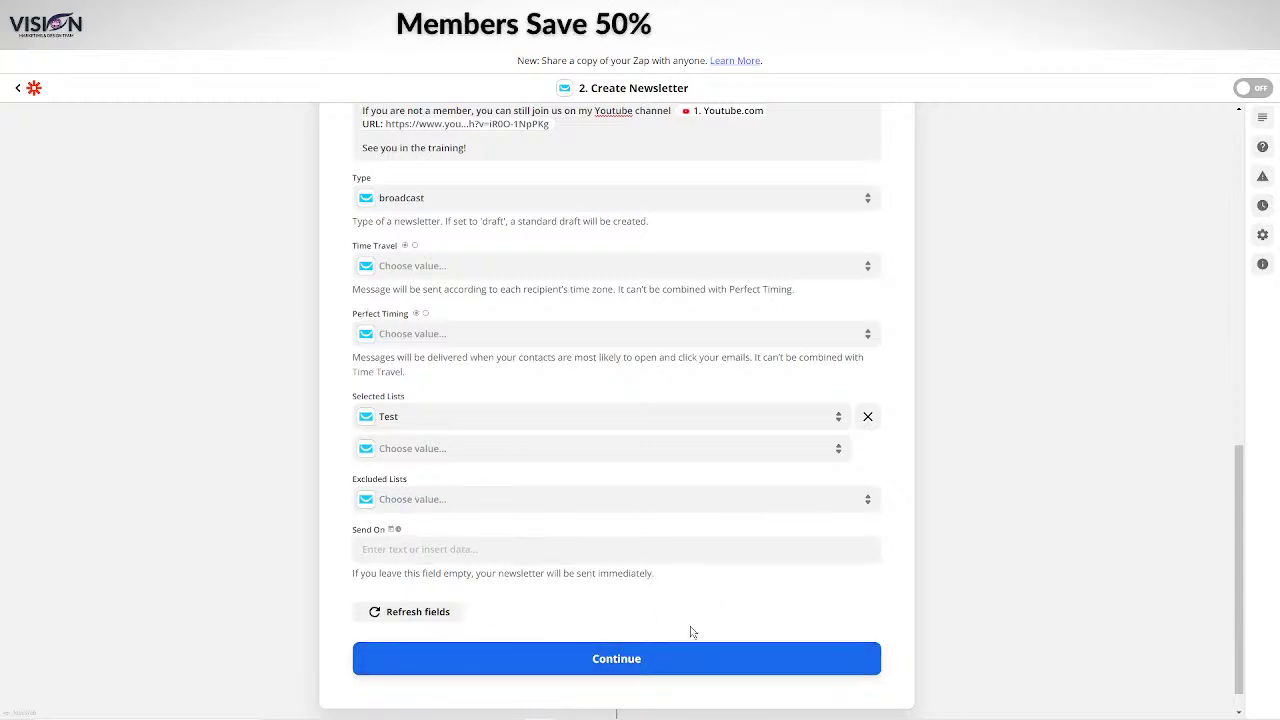
{"action": "left_click", "coordinate": [634, 661]}
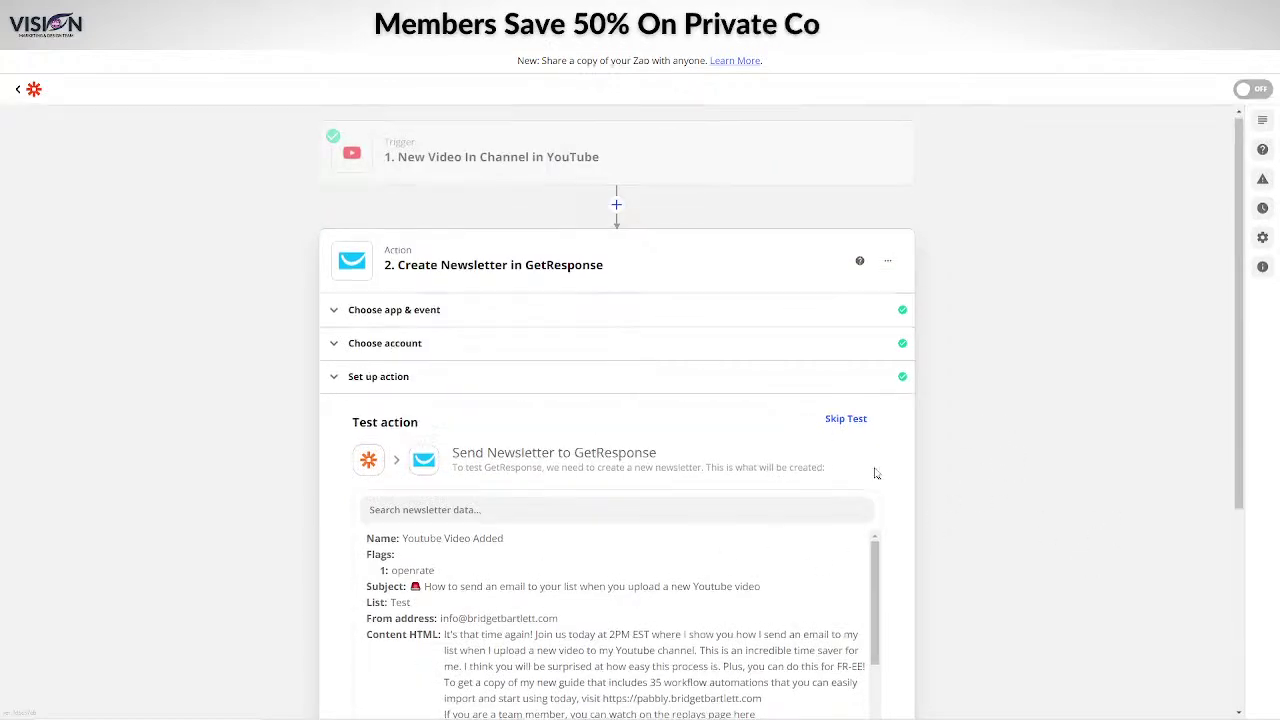
Review the subject, content and list settings in the newsletter preview, and run the test that sends it to GetResponse
{"action": "scroll", "coordinate": [700, 440], "scroll_direction": "down", "scroll_amount": 3}
{"action": "scroll", "coordinate": [538, 510], "scroll_direction": "down", "scroll_amount": 3}
{"action": "scroll", "coordinate": [538, 510], "scroll_direction": "up", "scroll_amount": 3}
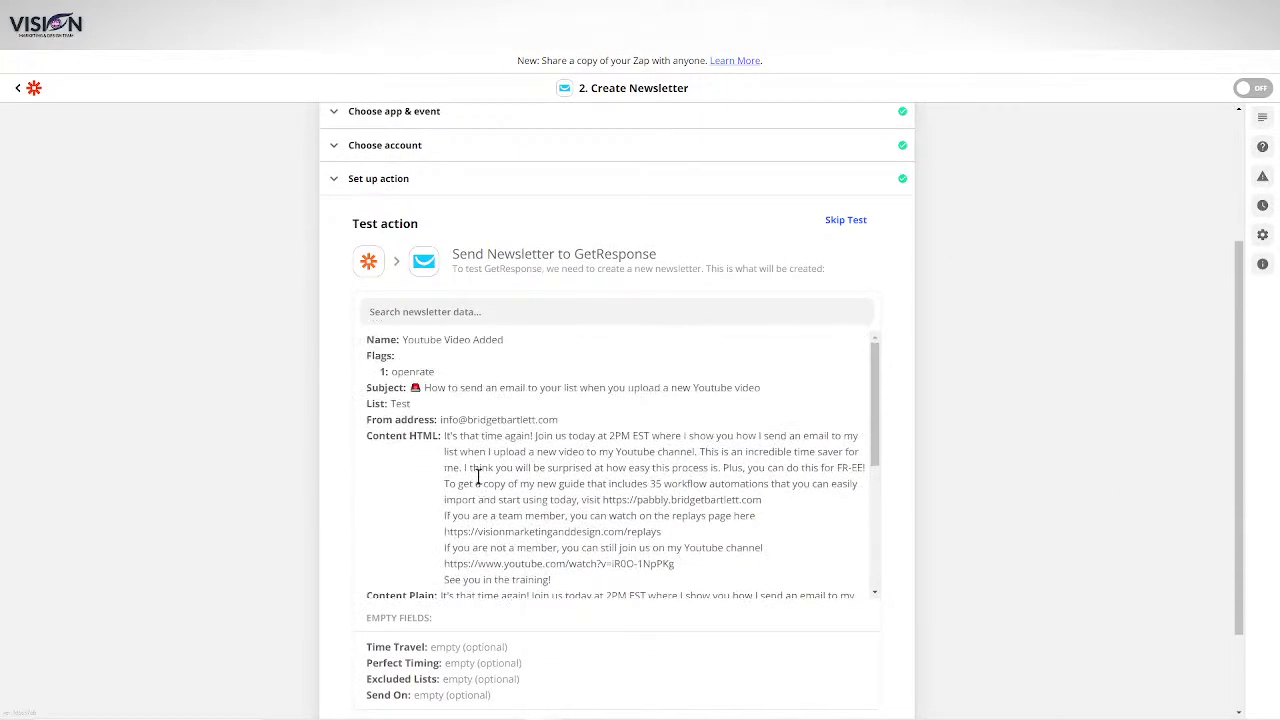
{"action": "scroll", "coordinate": [563, 431], "scroll_direction": "down", "scroll_amount": 3}
{"action": "scroll", "coordinate": [594, 412], "scroll_direction": "up", "scroll_amount": 1}
{"action": "scroll", "coordinate": [594, 412], "scroll_direction": "up", "scroll_amount": 2}
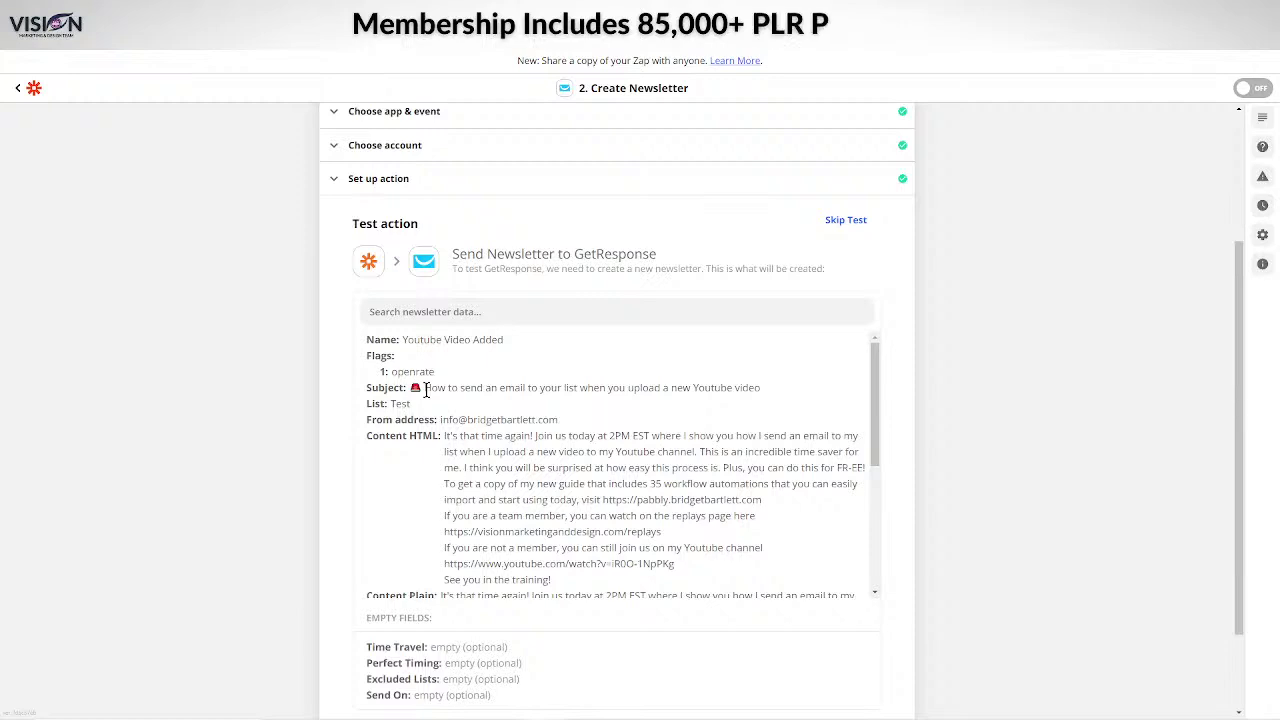
{"action": "left_click_drag", "start_coordinate": [424, 389], "coordinate": [786, 391]}
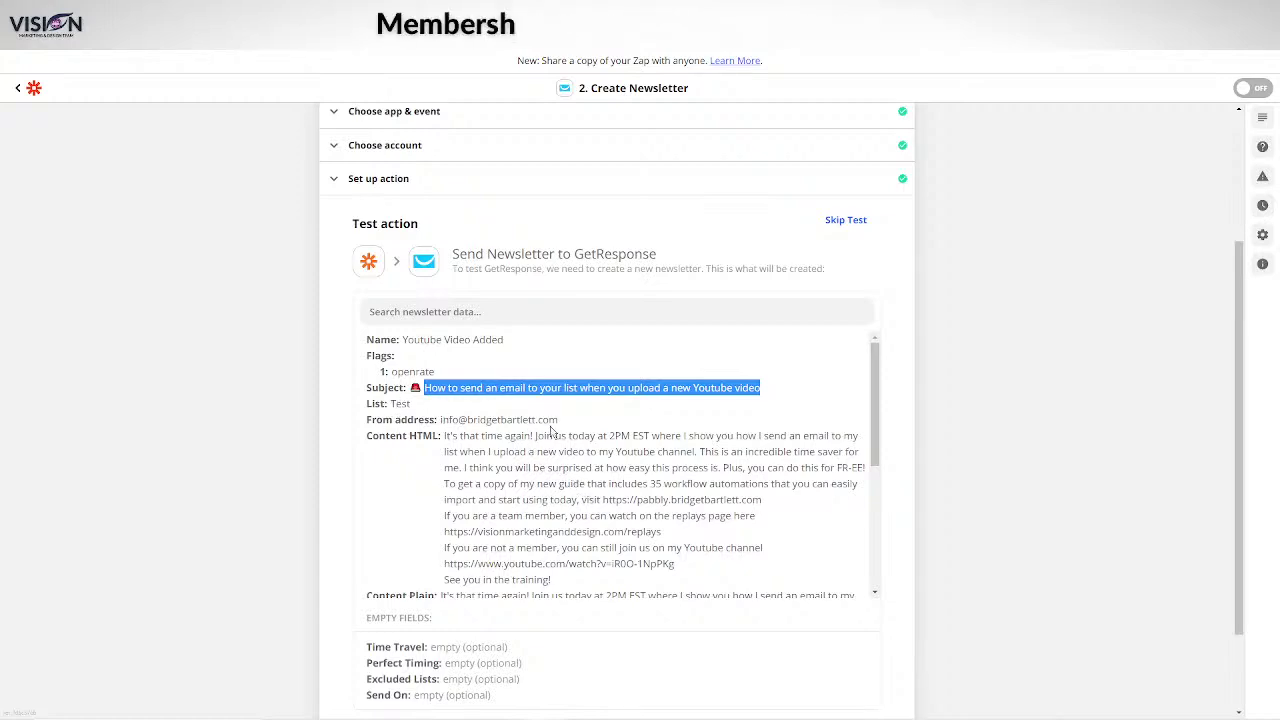
{"action": "scroll", "coordinate": [550, 432], "scroll_direction": "down", "scroll_amount": 4}
{"action": "scroll", "coordinate": [465, 398], "scroll_direction": "up", "scroll_amount": 2}
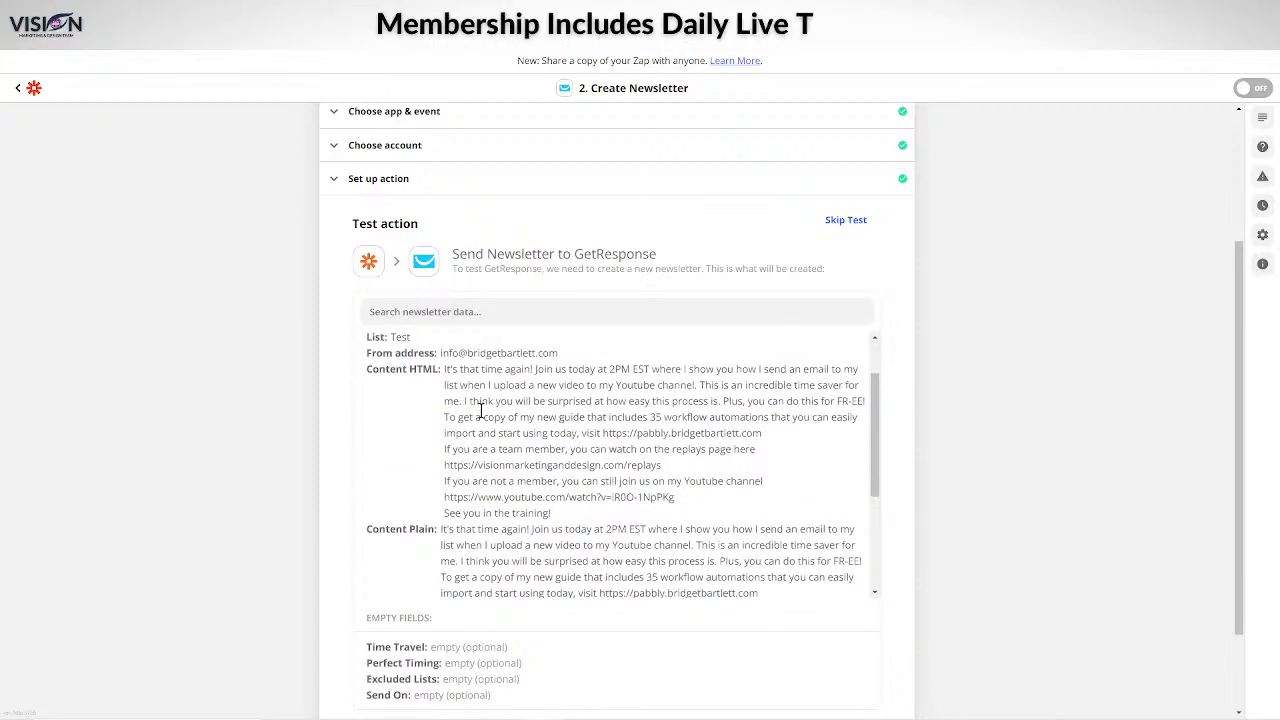
{"action": "scroll", "coordinate": [500, 455], "scroll_direction": "down", "scroll_amount": 3}
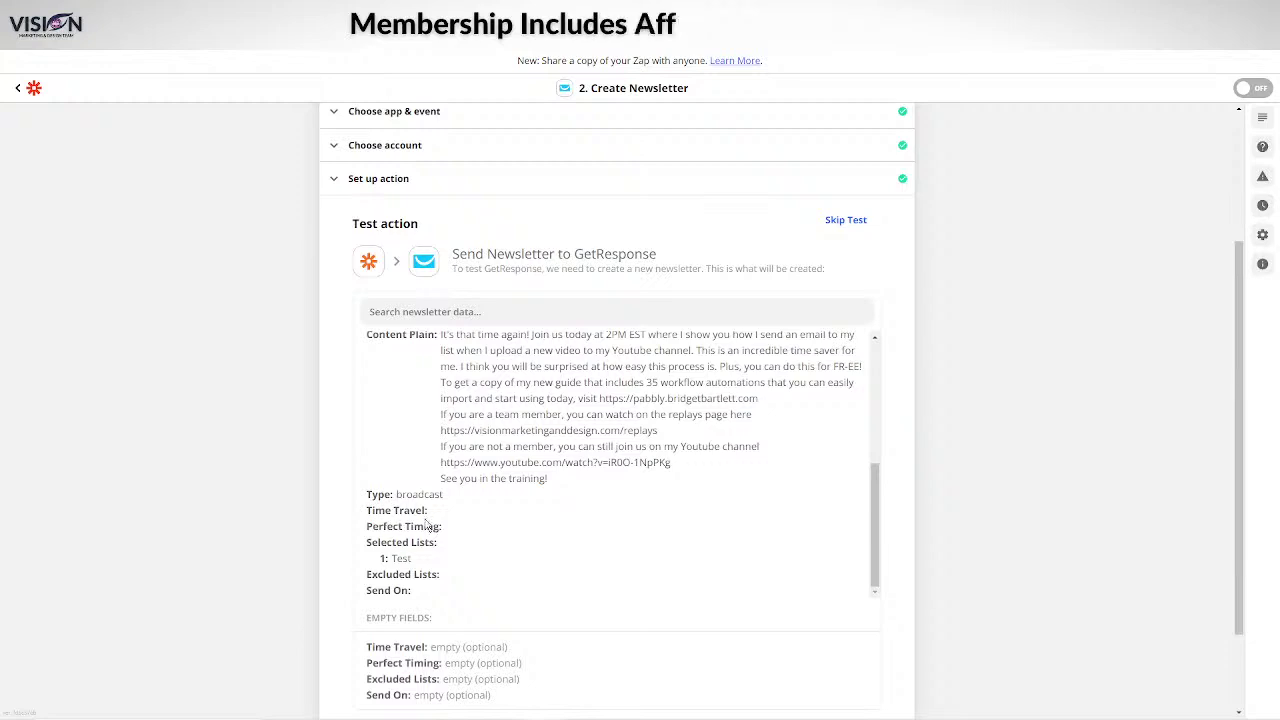
{"action": "scroll", "coordinate": [425, 537], "scroll_direction": "down", "scroll_amount": 1}
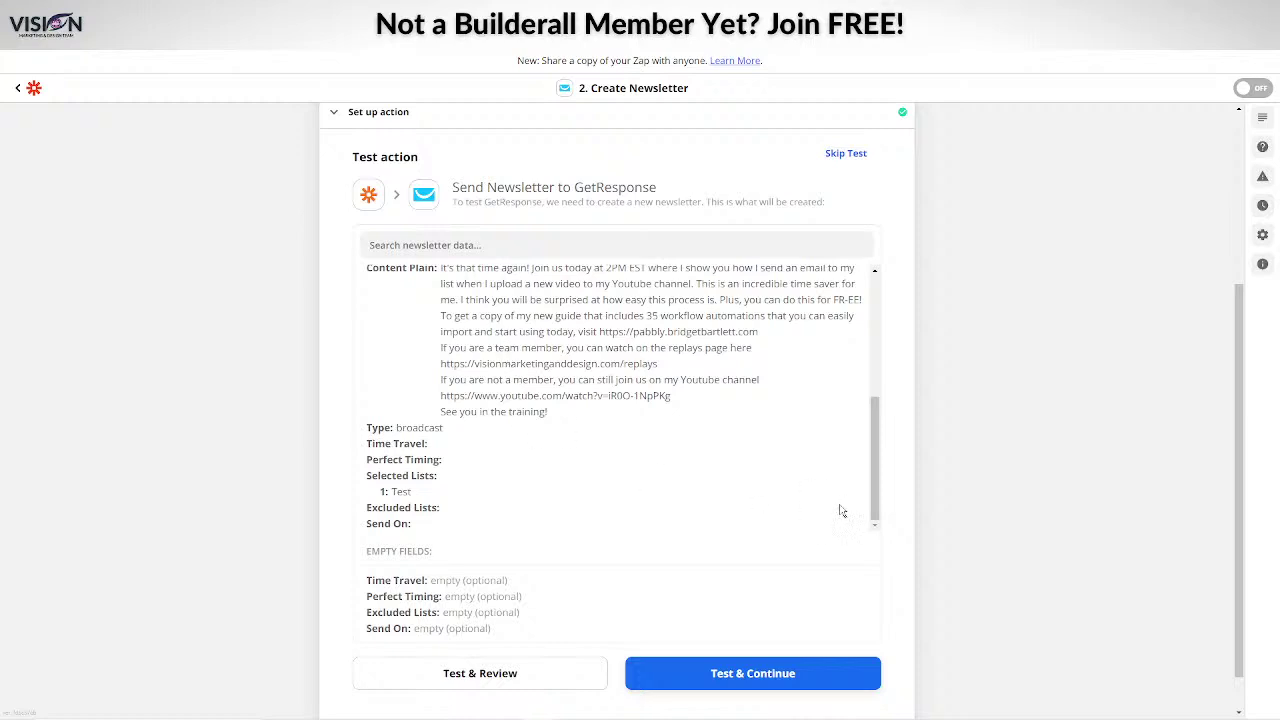
{"action": "left_click", "coordinate": [726, 684]}
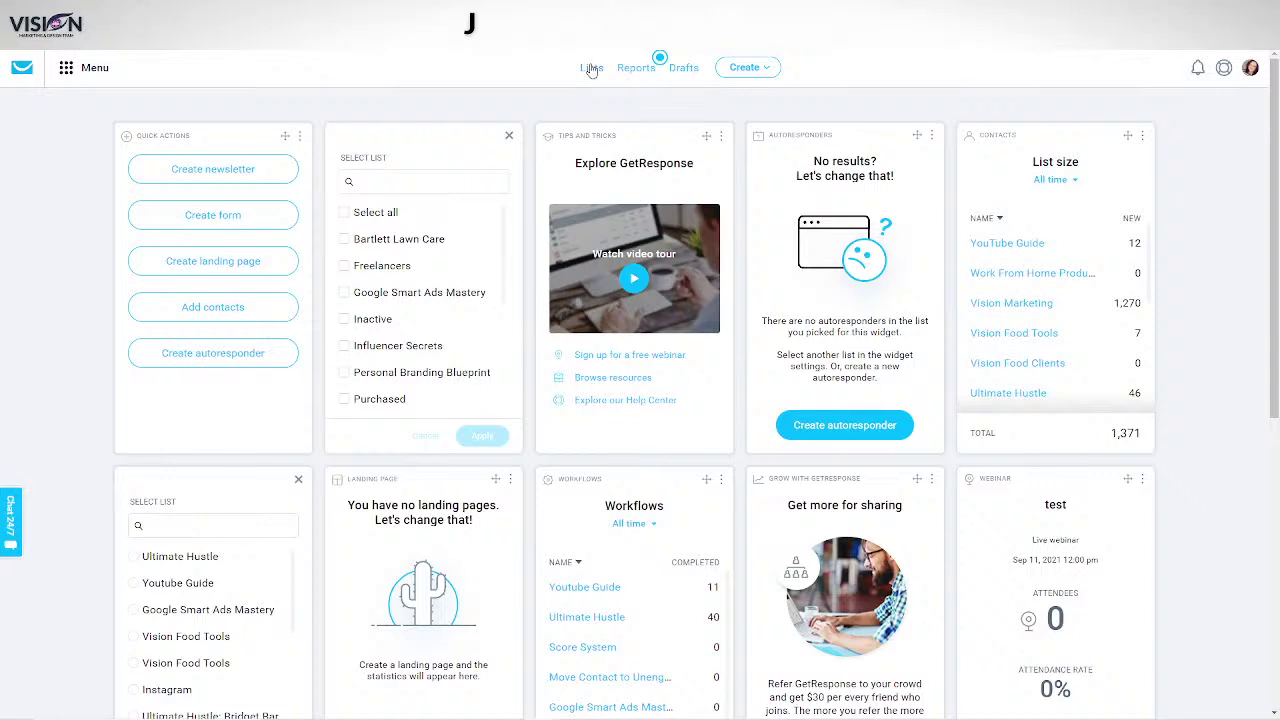
Switch to GetResponse and check the contact lists and the sent newsletters in the Newsletters report
{"action": "left_click", "coordinate": [591, 68]}
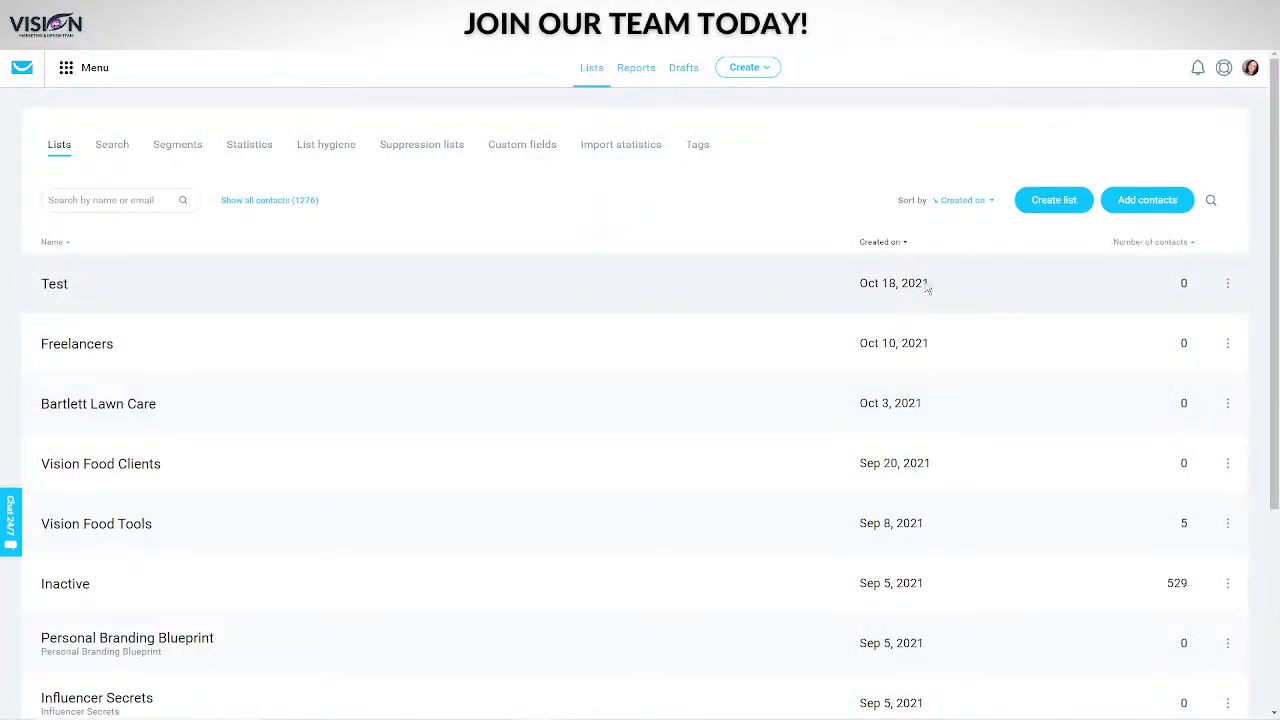
{"action": "left_click", "coordinate": [66, 72]}
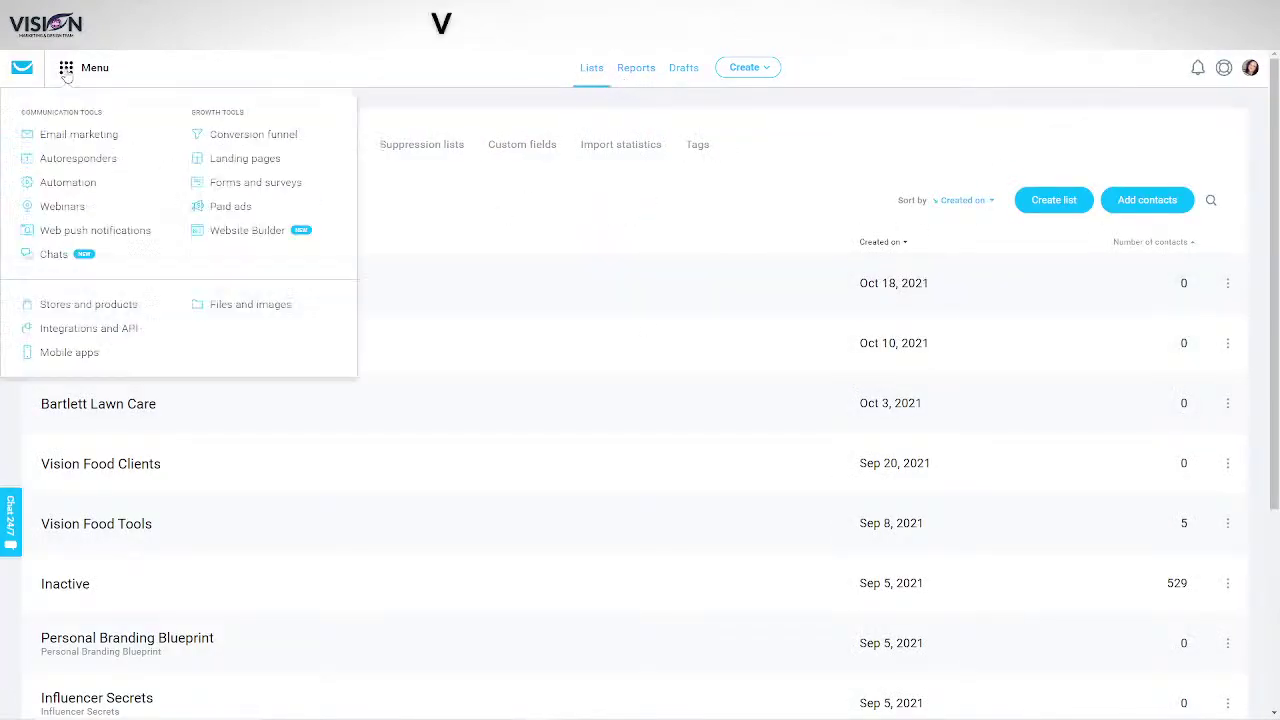
{"action": "left_click", "coordinate": [631, 98]}
{"action": "left_click", "coordinate": [637, 70]}
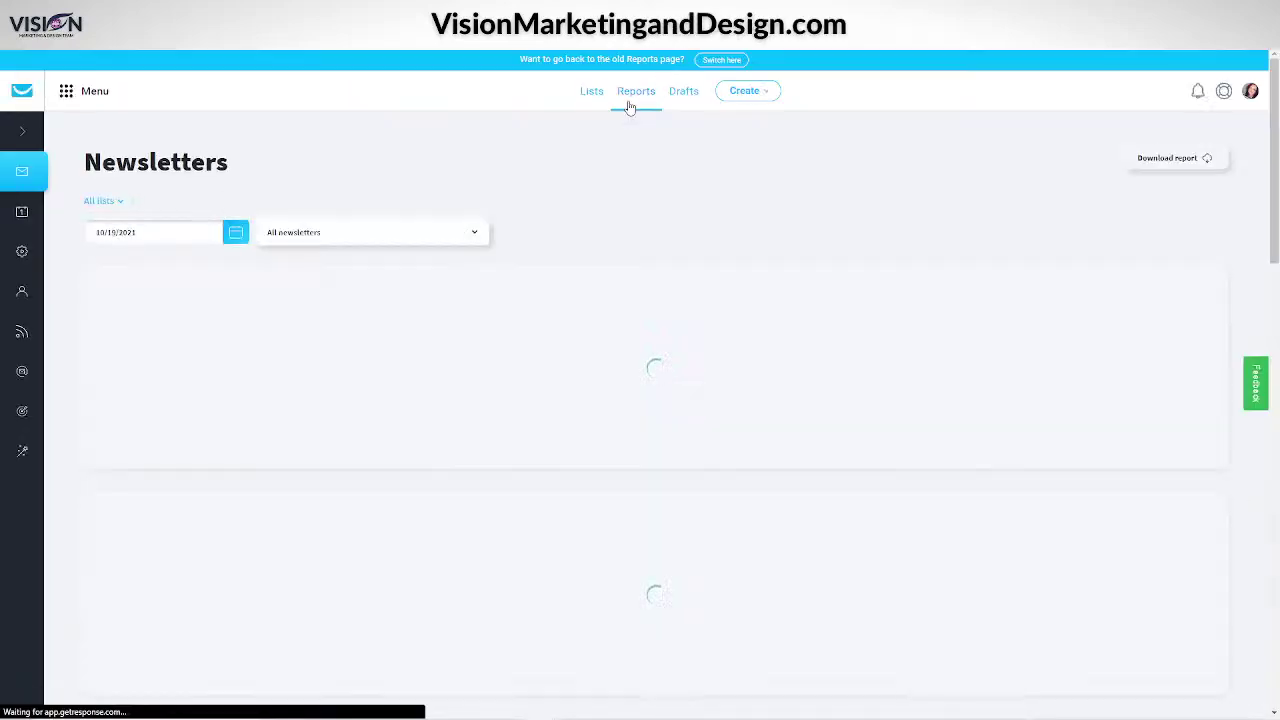
{"action": "scroll", "coordinate": [506, 246], "scroll_direction": "down", "scroll_amount": 7}
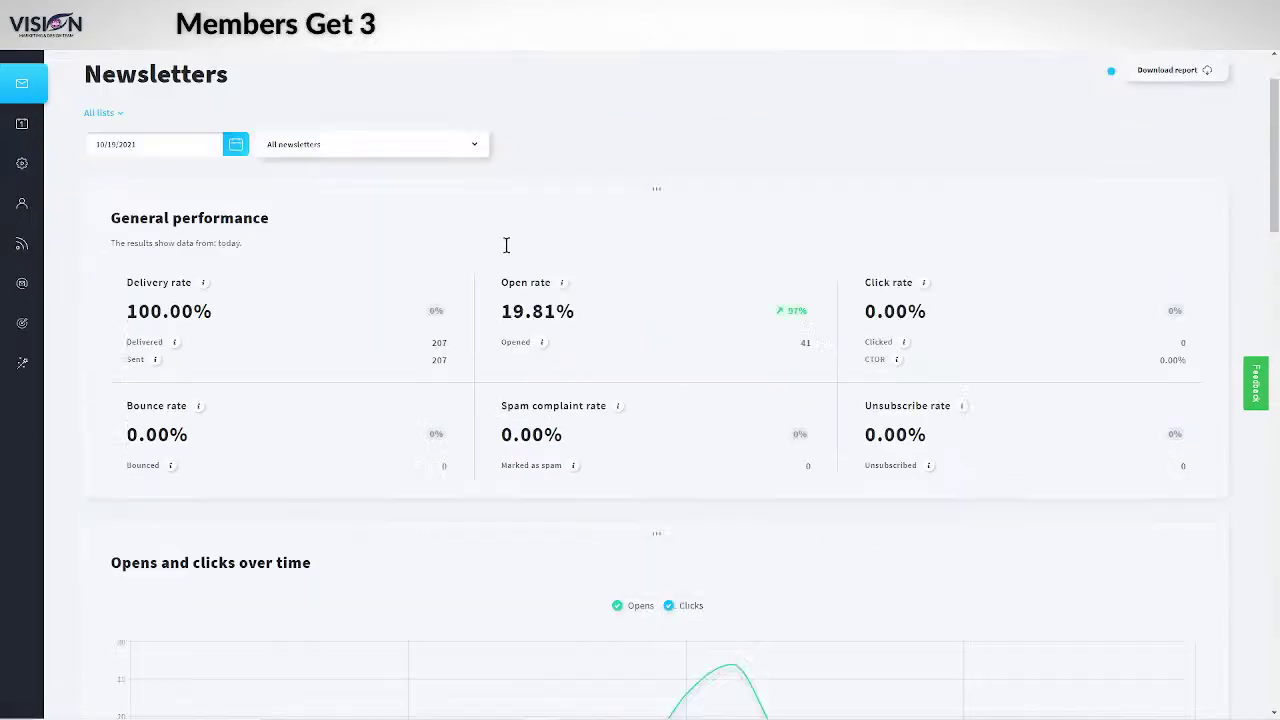
{"action": "scroll", "coordinate": [367, 465], "scroll_direction": "down", "scroll_amount": 6}
{"action": "scroll", "coordinate": [357, 466], "scroll_direction": "up", "scroll_amount": 2}
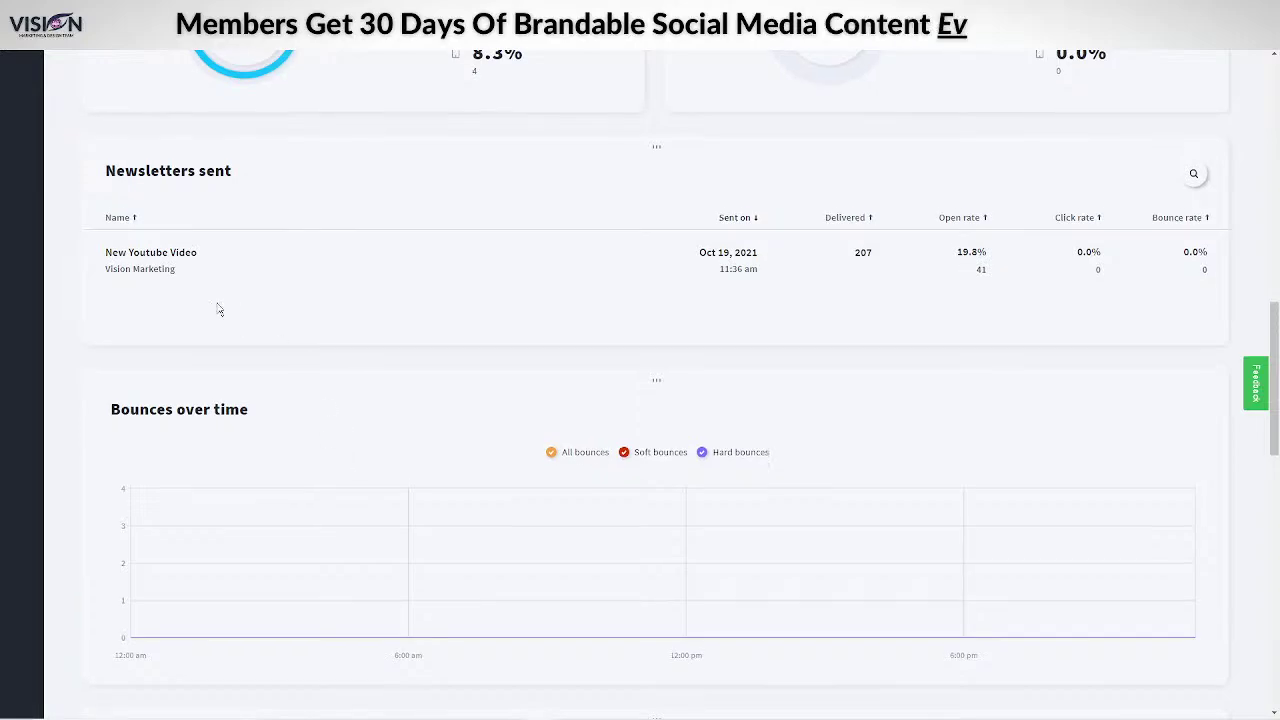
{"action": "scroll", "coordinate": [645, 291], "scroll_direction": "up", "scroll_amount": 6}
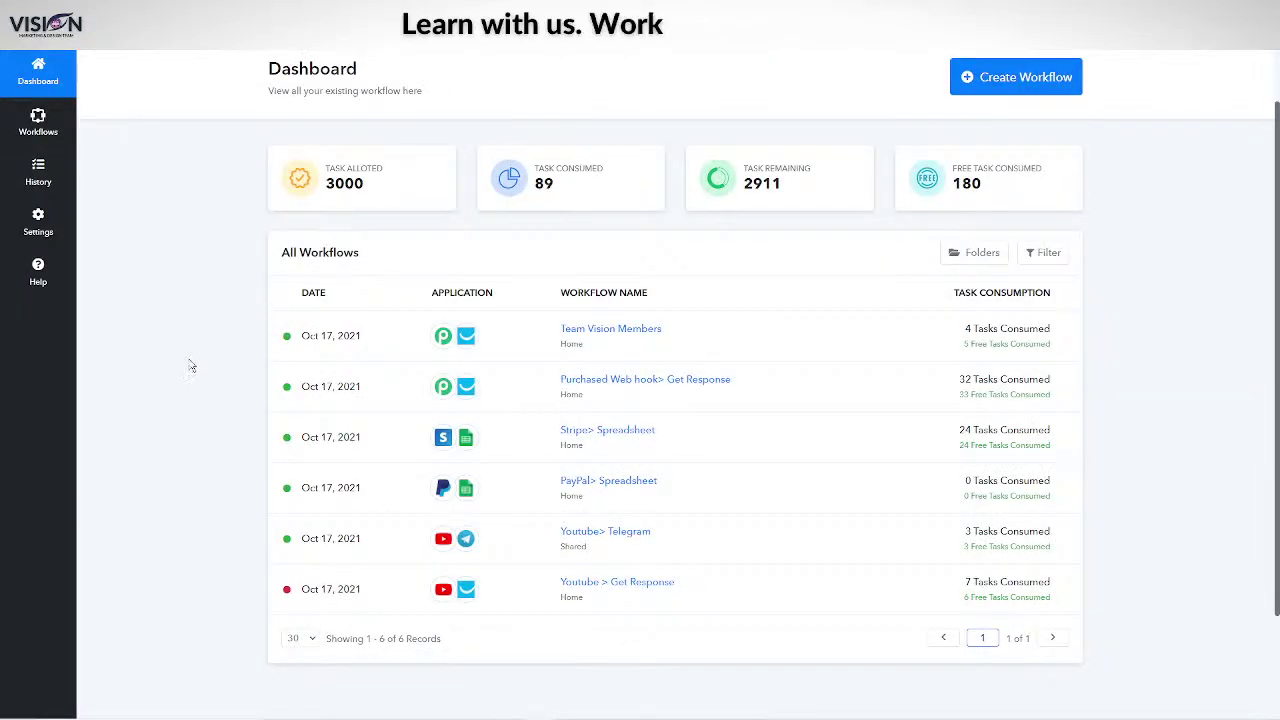
Switch to Pabbly Connect, open the Youtube > Get Response workflow and examine its YouTube trigger
{"action": "scroll", "coordinate": [196, 376], "scroll_direction": "up", "scroll_amount": 1}
{"action": "scroll", "coordinate": [900, 457], "scroll_direction": "down", "scroll_amount": 2}
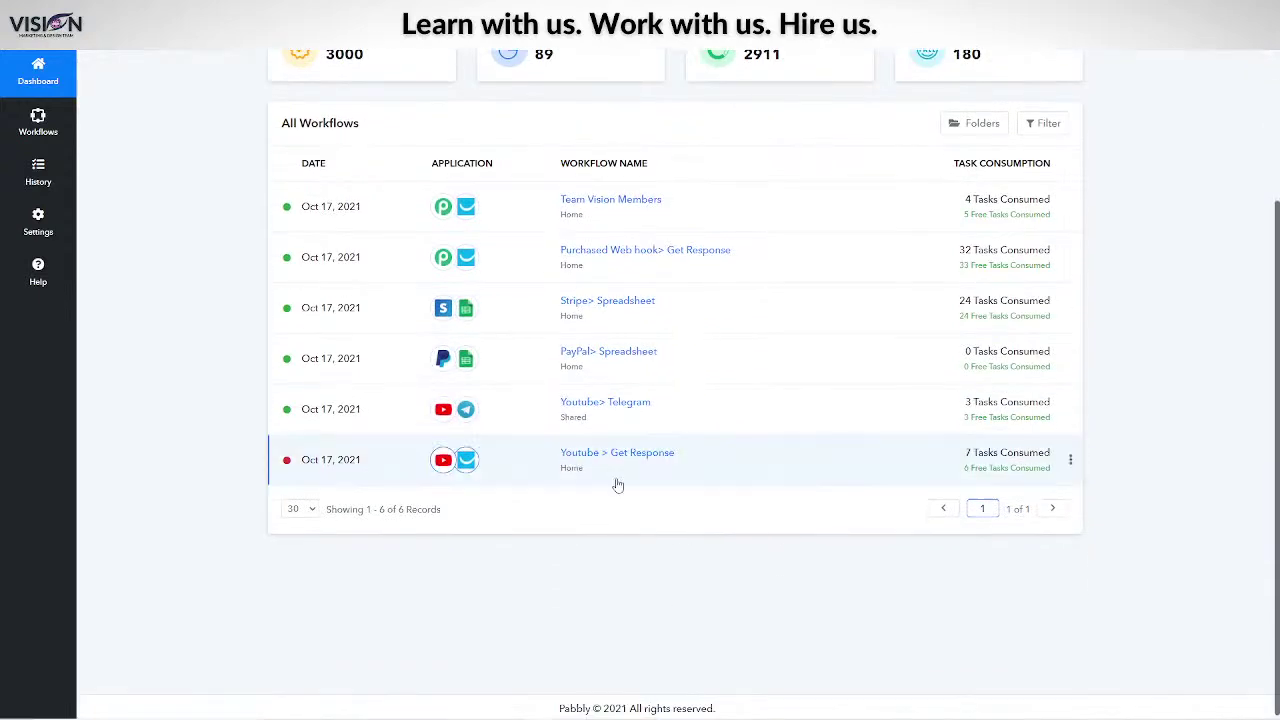
{"action": "left_click", "coordinate": [635, 452]}
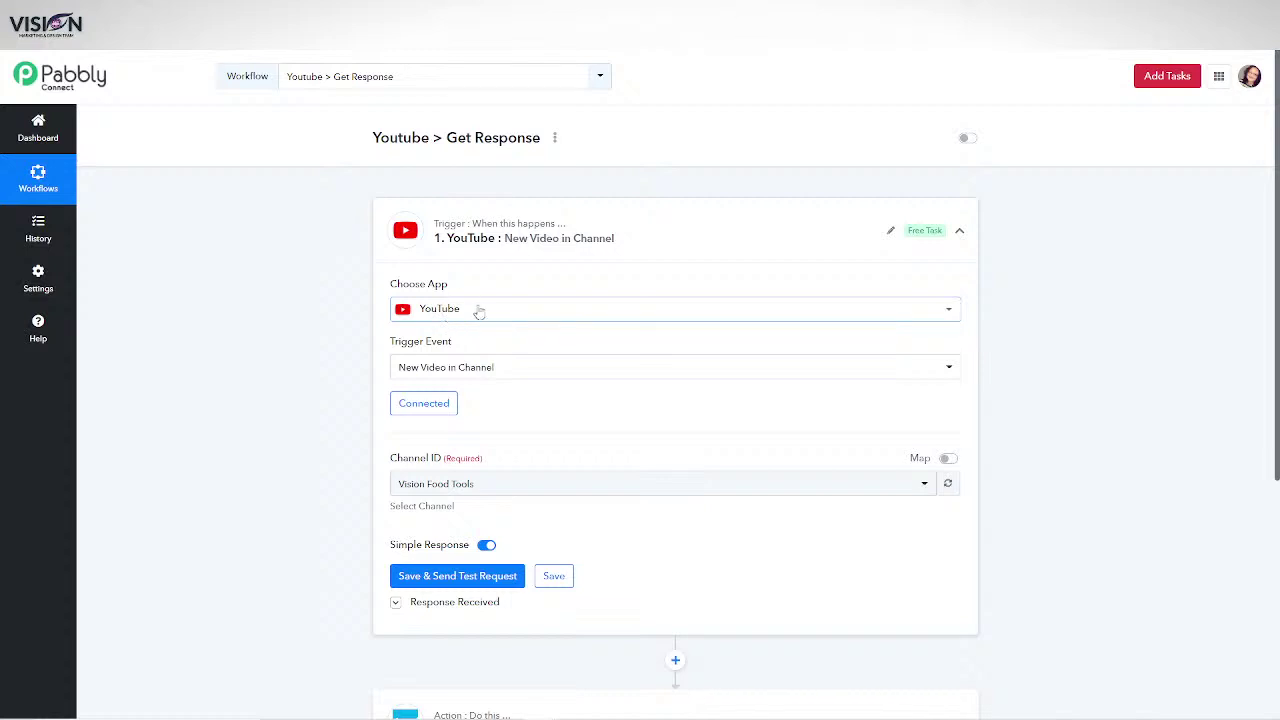
{"action": "scroll", "coordinate": [768, 536], "scroll_direction": "down", "scroll_amount": 2}
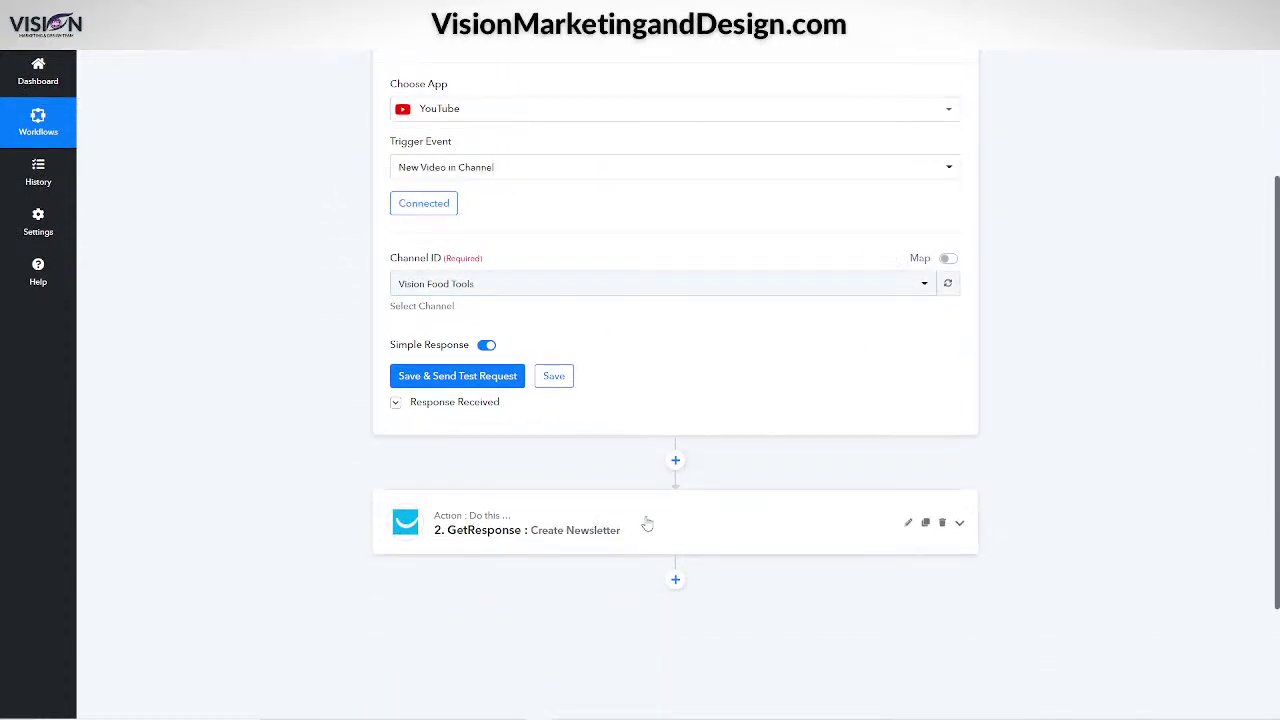
Expand the GetResponse Create Newsletter action and review its campaign, name, type, subject, sender and content fields
{"action": "left_click", "coordinate": [959, 522]}
{"action": "scroll", "coordinate": [529, 583], "scroll_direction": "down", "scroll_amount": 4}
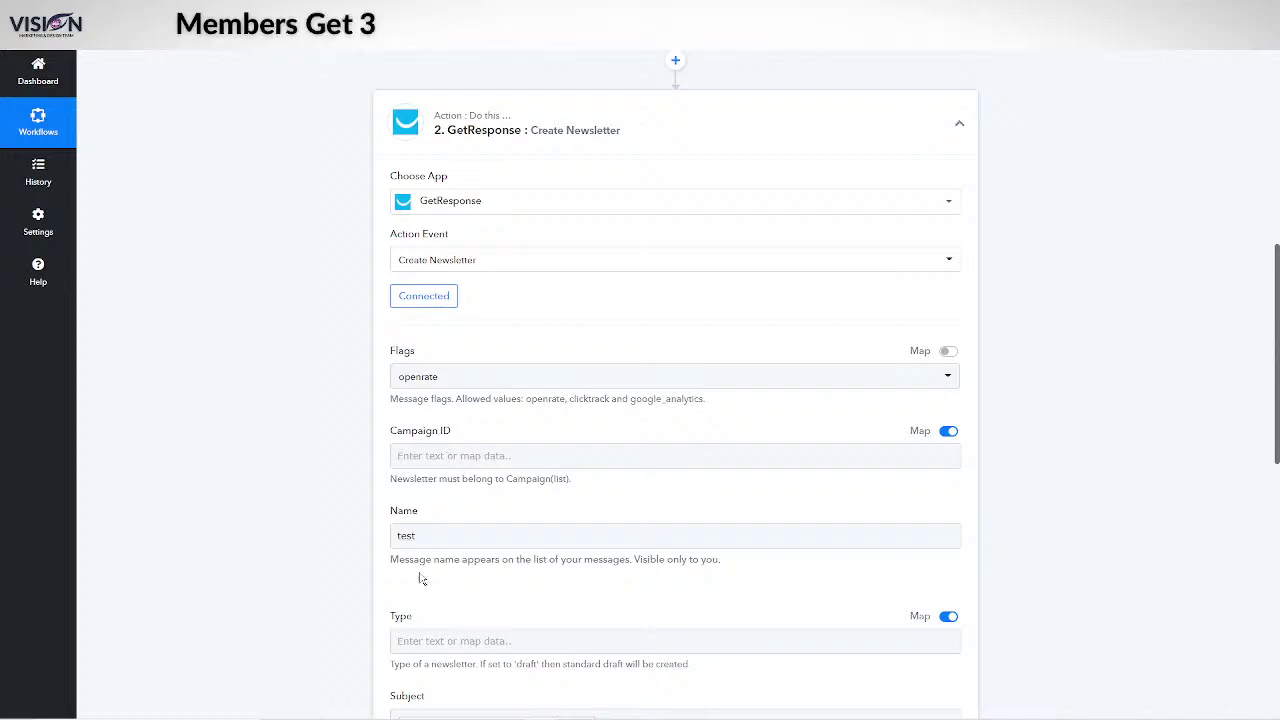
{"action": "scroll", "coordinate": [660, 557], "scroll_direction": "down", "scroll_amount": 5}
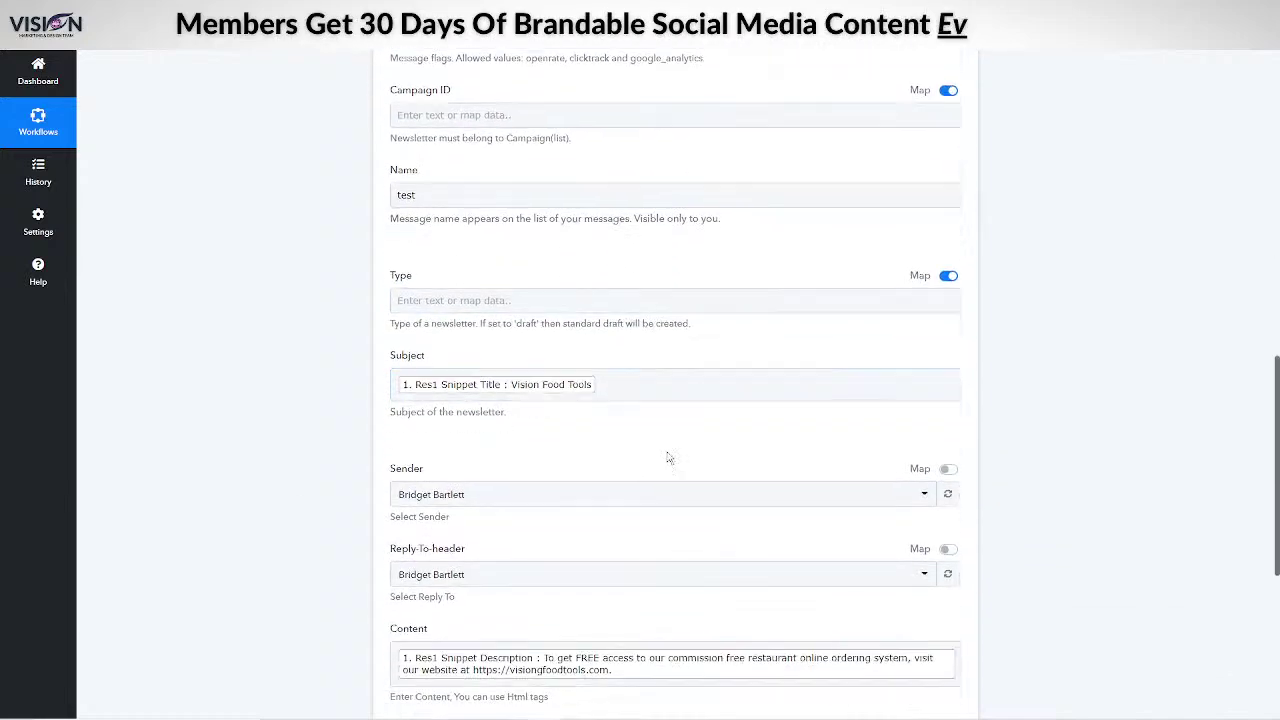
{"action": "scroll", "coordinate": [703, 455], "scroll_direction": "down", "scroll_amount": 1}
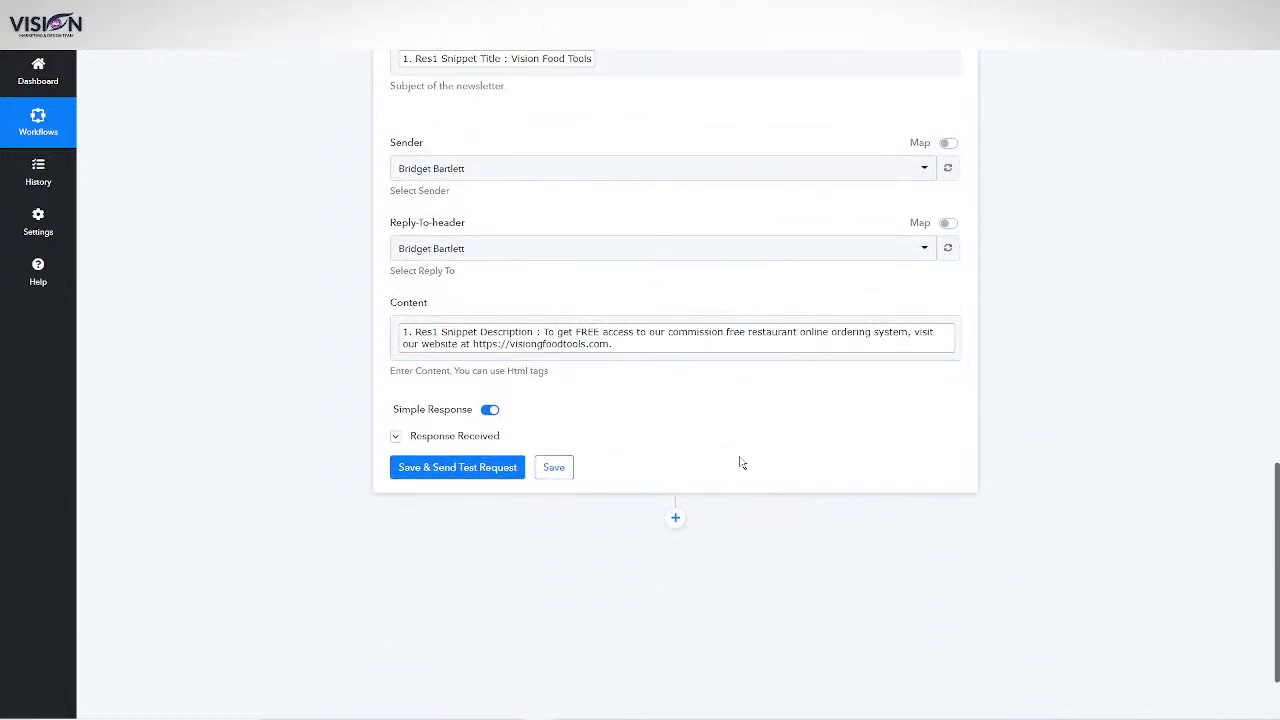
{"action": "scroll", "coordinate": [729, 445], "scroll_direction": "up", "scroll_amount": 1}
{"action": "scroll", "coordinate": [729, 441], "scroll_direction": "up", "scroll_amount": 3}
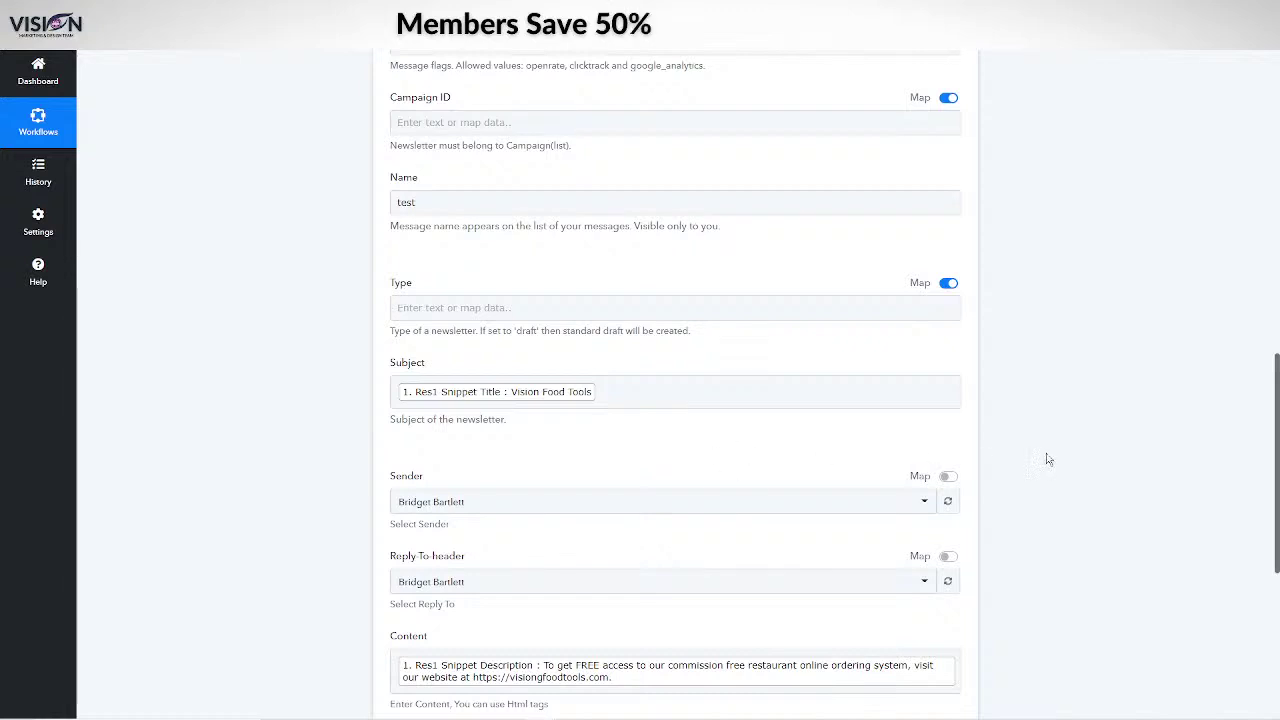
{"action": "scroll", "coordinate": [1035, 481], "scroll_direction": "up", "scroll_amount": 6}
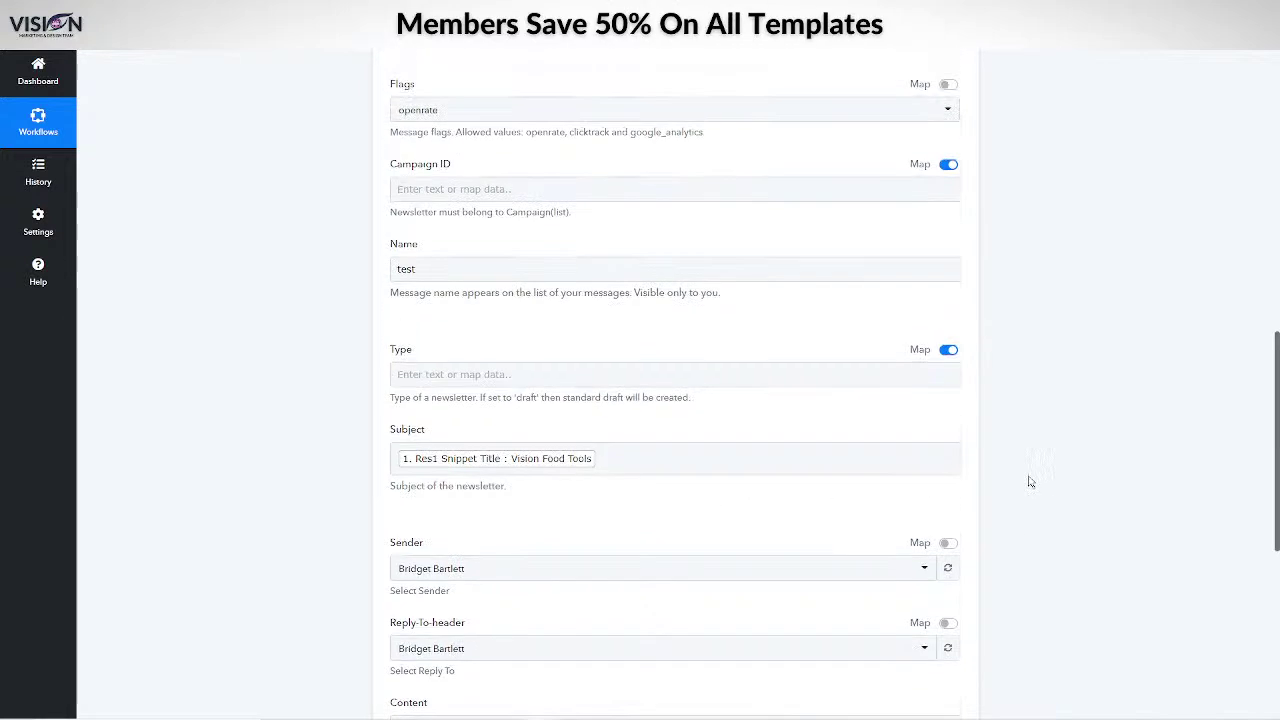
{"action": "scroll", "coordinate": [1023, 474], "scroll_direction": "up", "scroll_amount": 1}
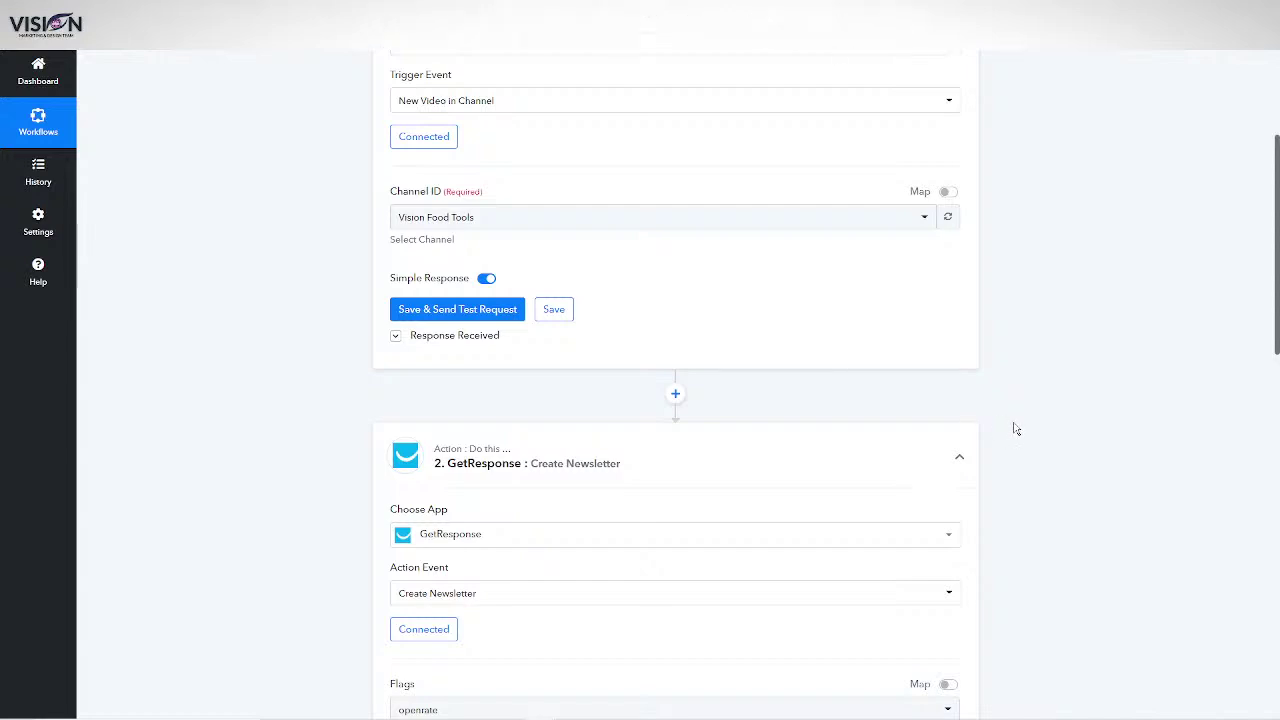
{"action": "scroll", "coordinate": [1040, 466], "scroll_direction": "up", "scroll_amount": 3}
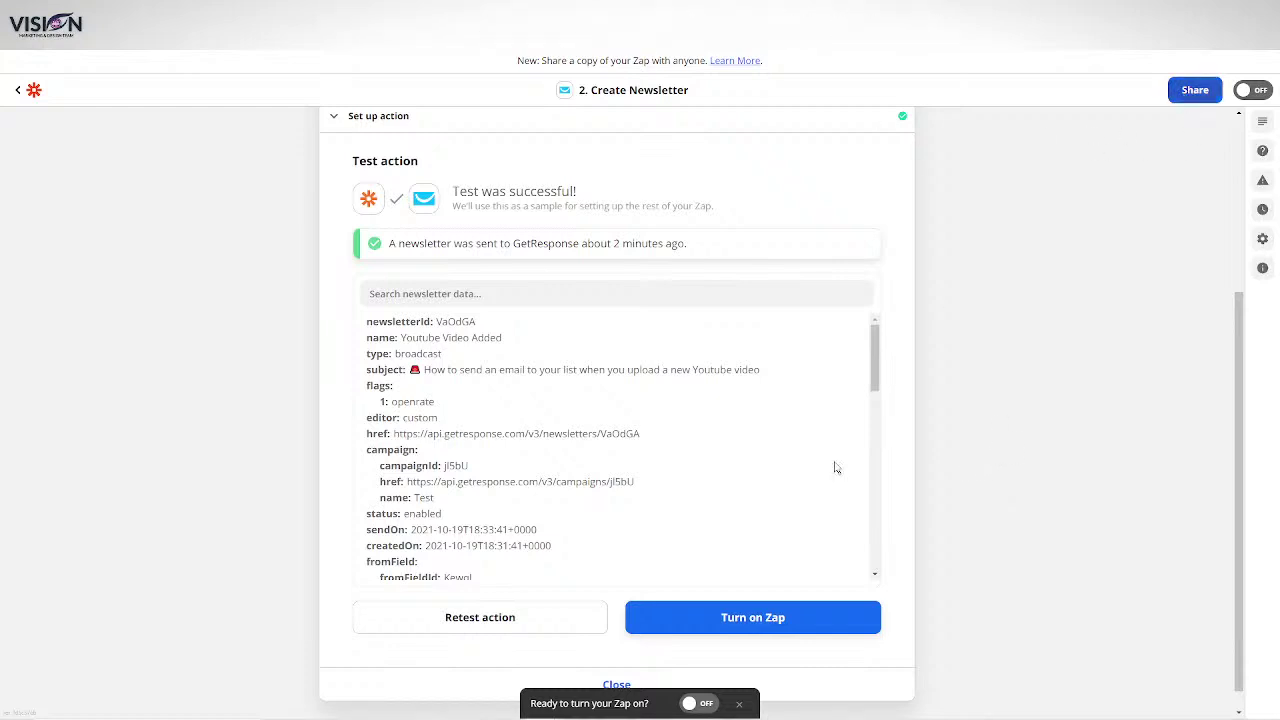
Open the Zap's sharing option, and display the share link for the Youtube > Get Response workflow in Pabbly Connect
{"action": "left_click", "coordinate": [1195, 90]}
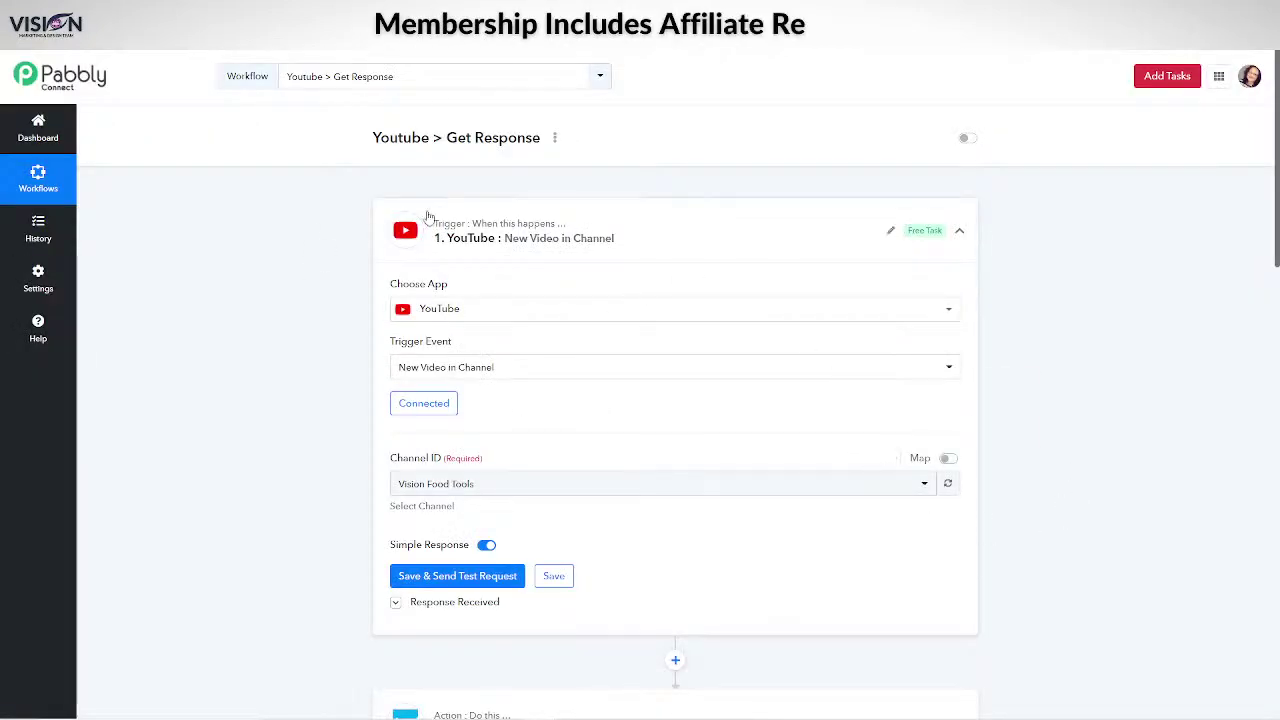
{"action": "left_click", "coordinate": [555, 138]}
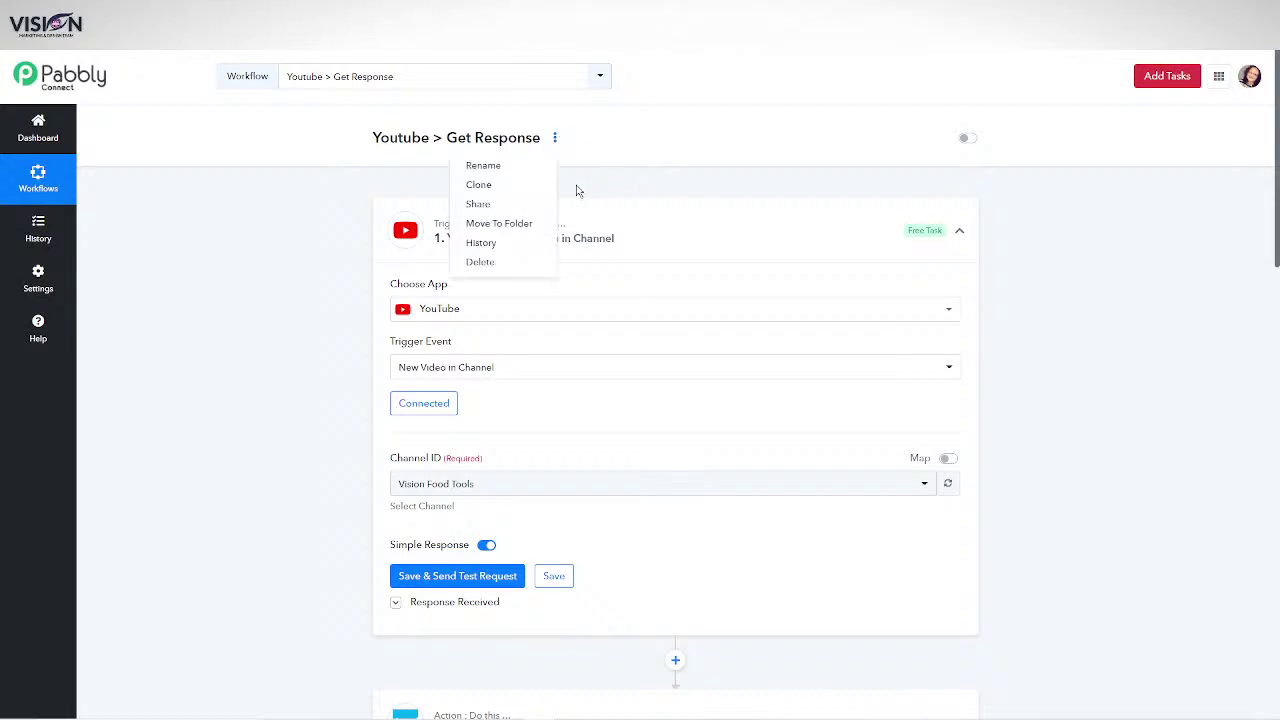
{"action": "left_click", "coordinate": [477, 206]}
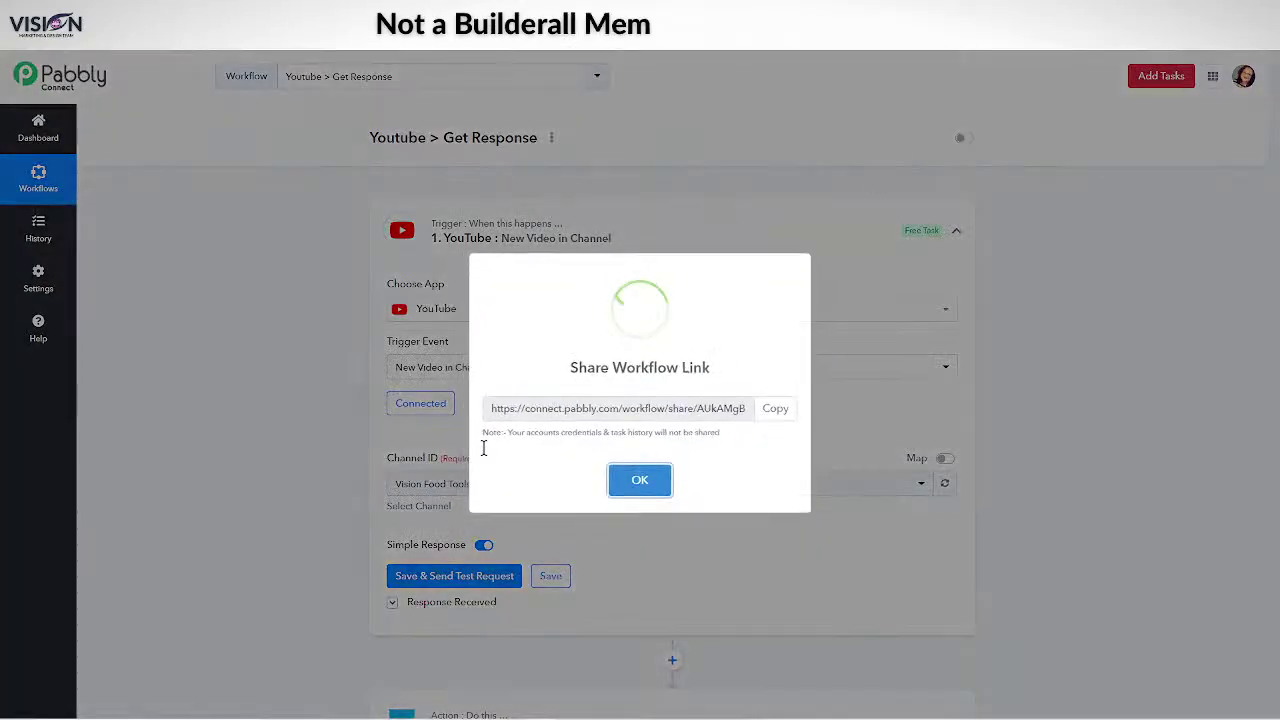
{"action": "left_click", "coordinate": [1252, 331]}
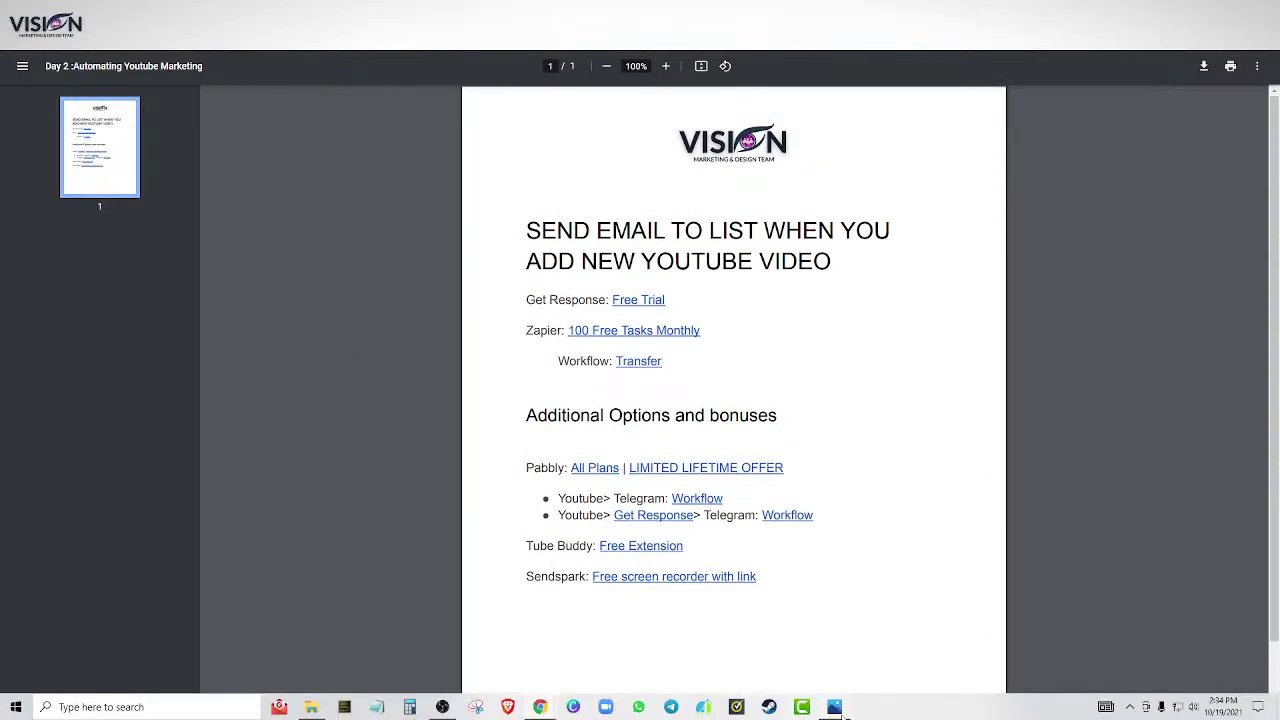
Switch from the resources PDF to the image with the week's Youtube marketing training schedule
{"action": "left_click", "coordinate": [843, 710]}
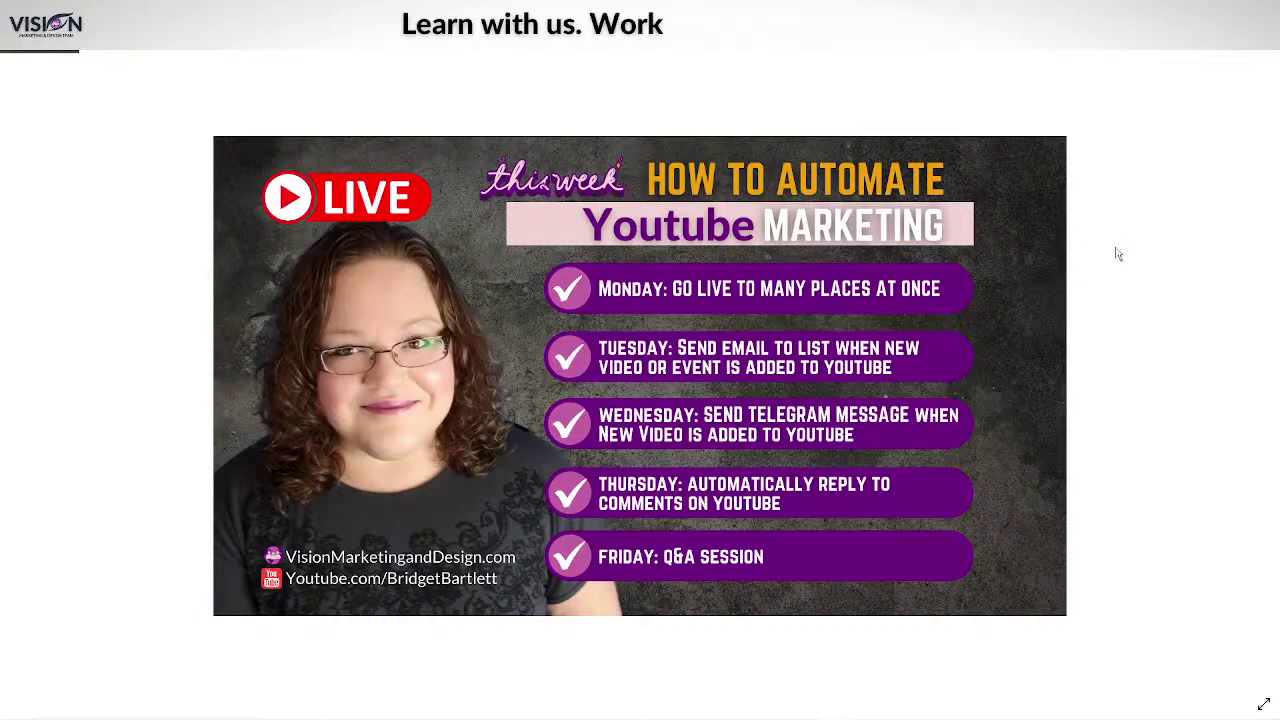